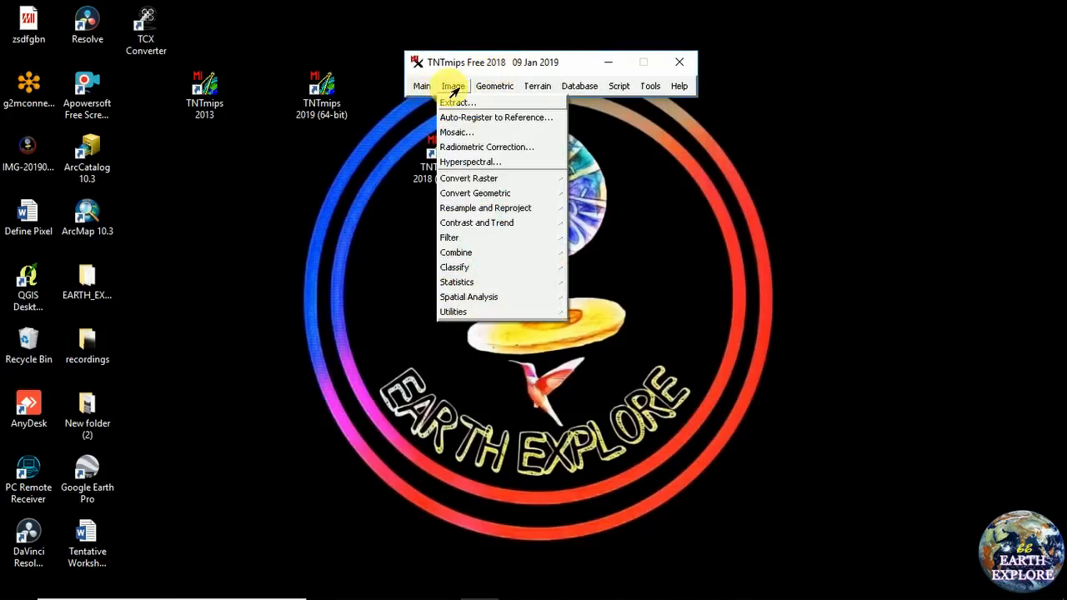
Open Image > Classify > Auto-Classify and reposition the Automatic Classification window
mouse_move(471, 268)
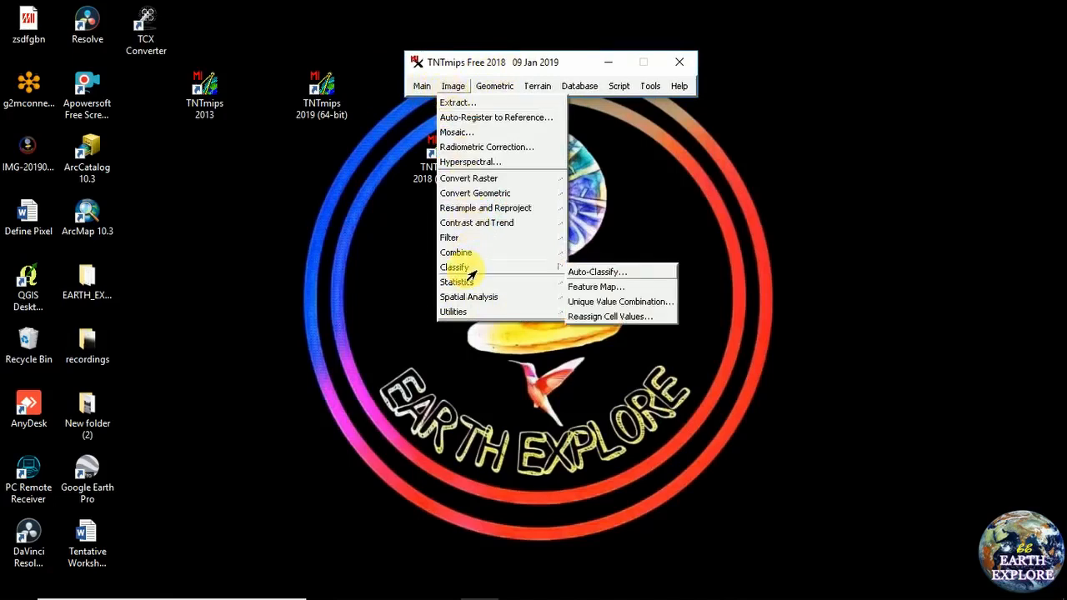
left_click(603, 273)
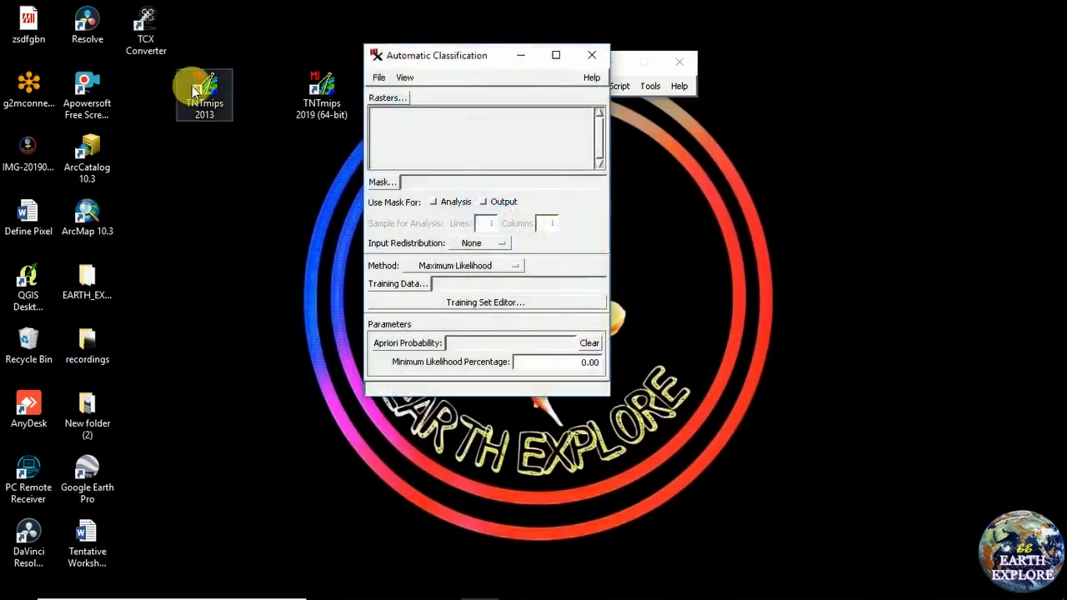
left_click_drag(456, 67, 493, 141)
left_click(453, 86)
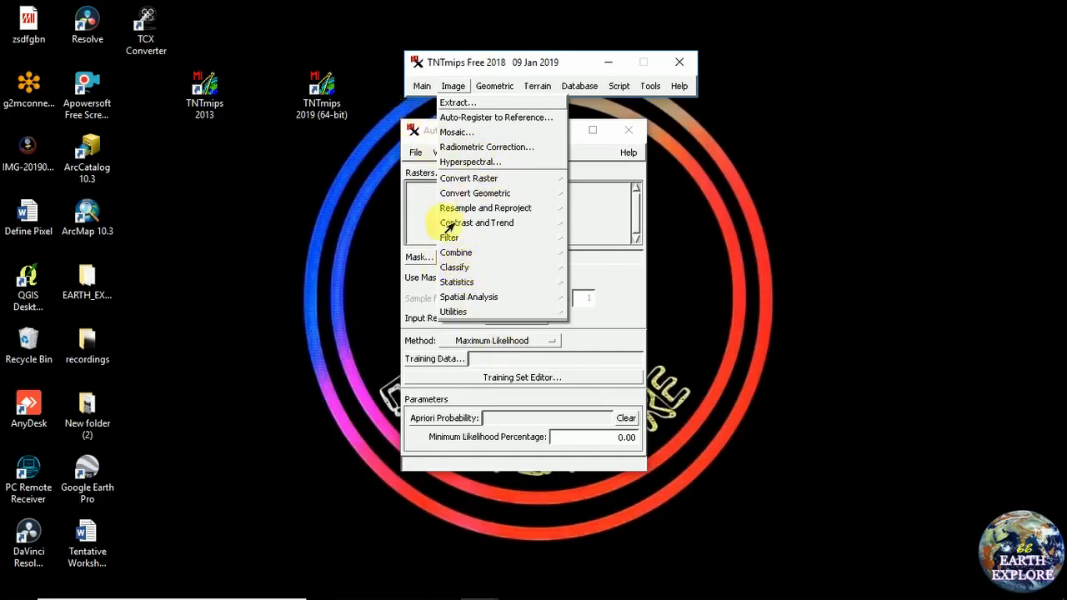
left_click(429, 126)
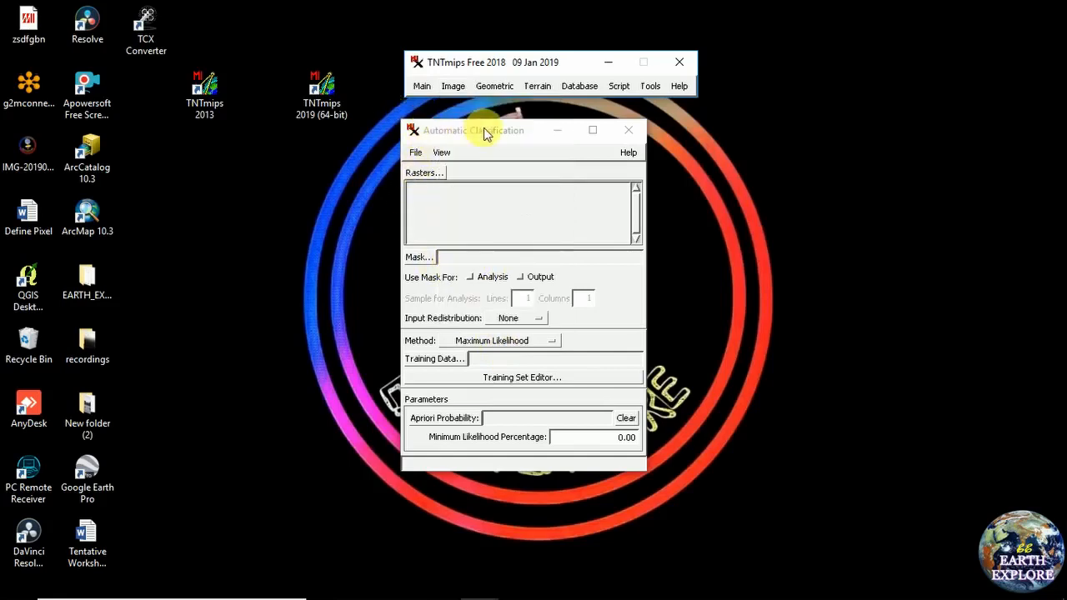
left_click_drag(486, 134, 489, 102)
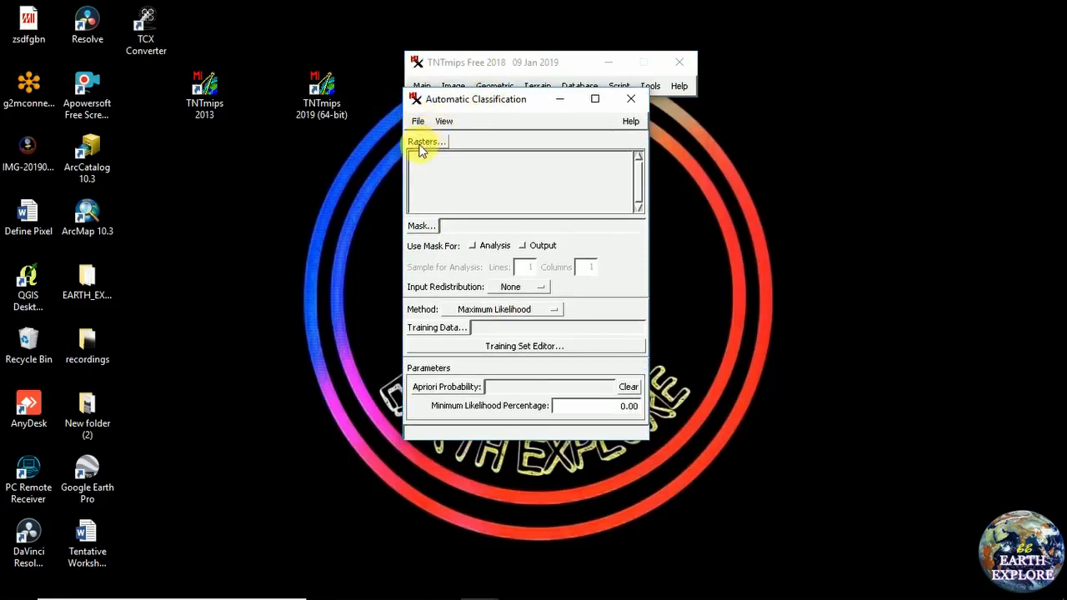
Open the input raster picker and select the bengal.img file
left_click_drag(459, 102, 481, 100)
left_click(450, 141)
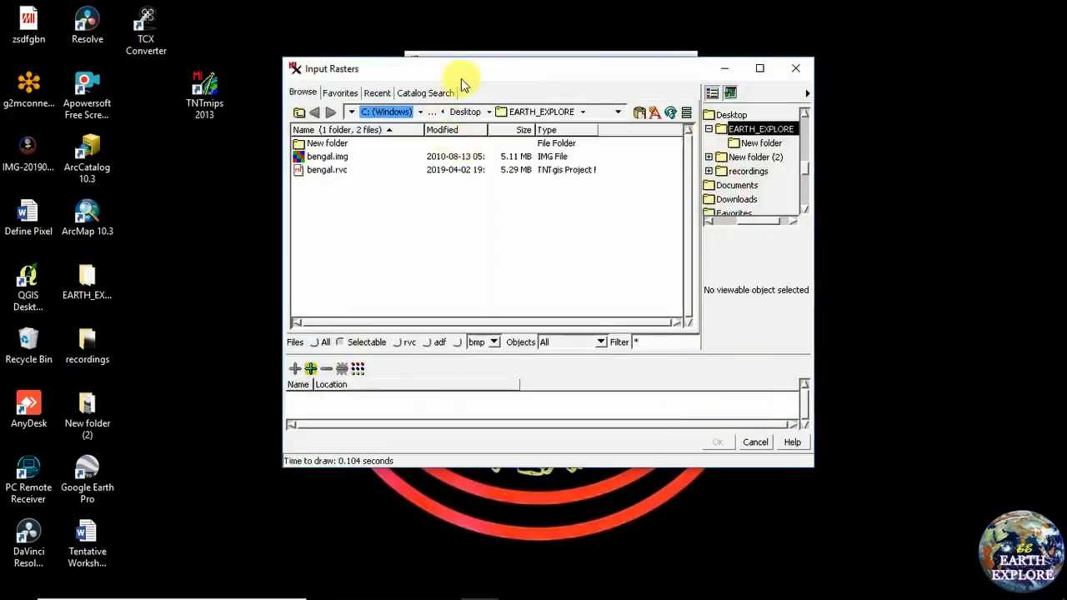
left_click_drag(464, 75, 506, 74)
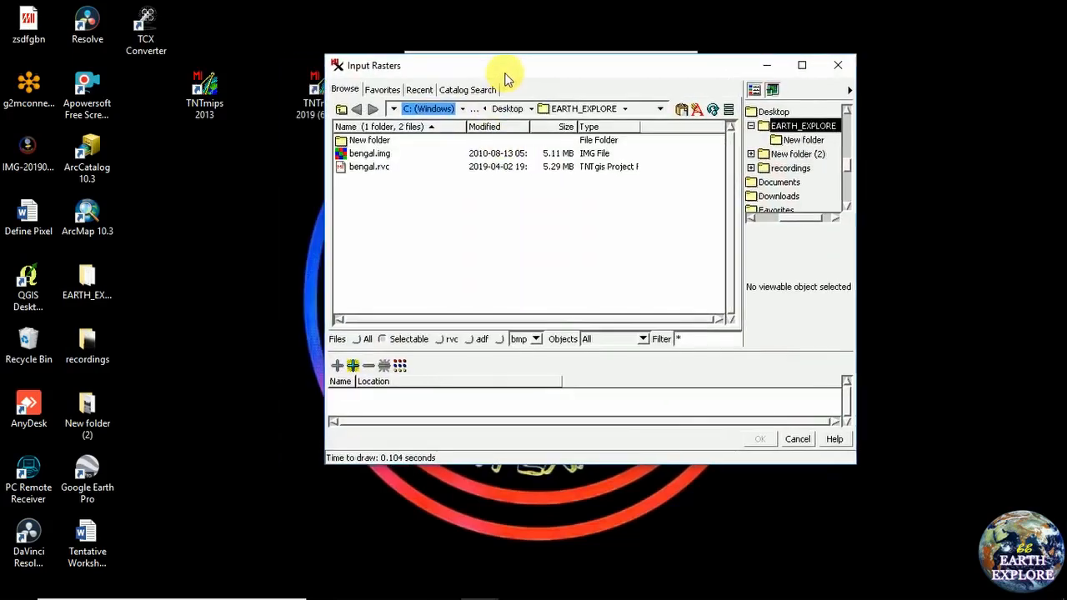
left_click(368, 155)
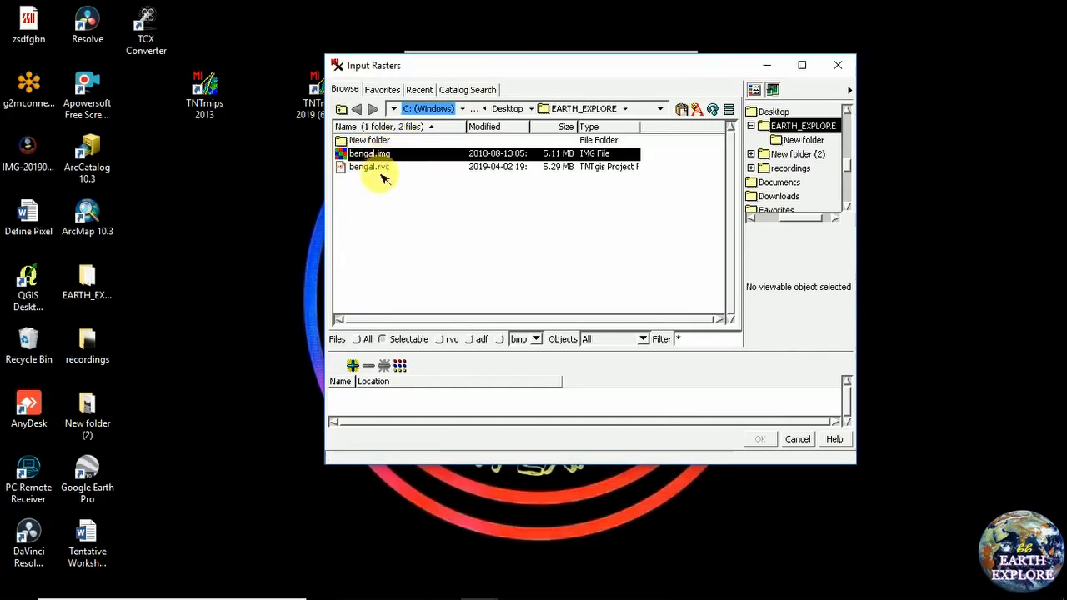
left_click_drag(602, 66, 573, 62)
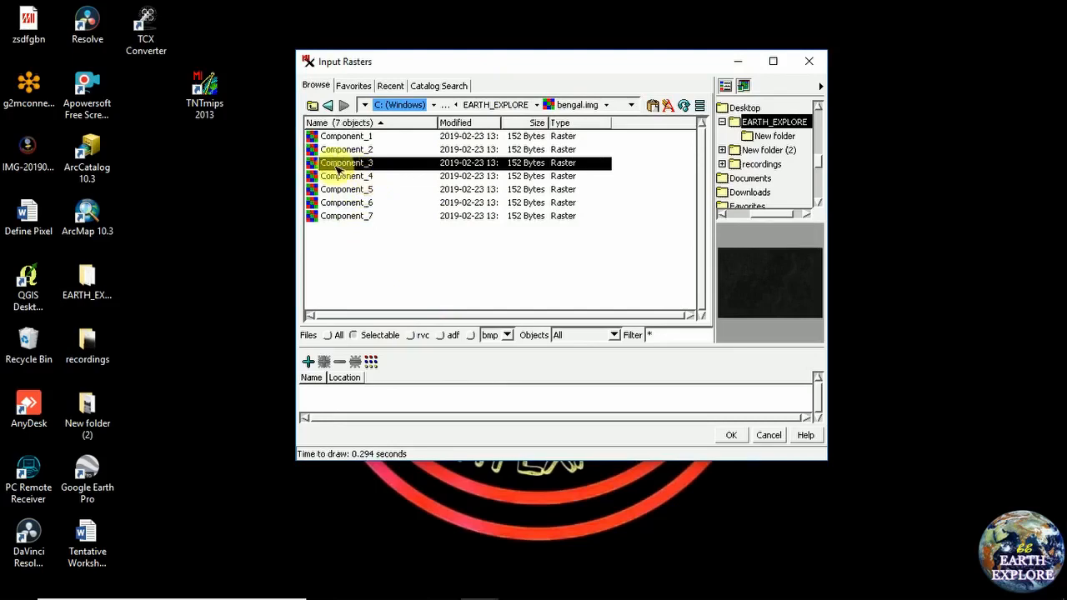
Add Component_4, Component_3 and Component_2 as the input rasters and confirm
left_click(371, 174)
double_click(370, 176)
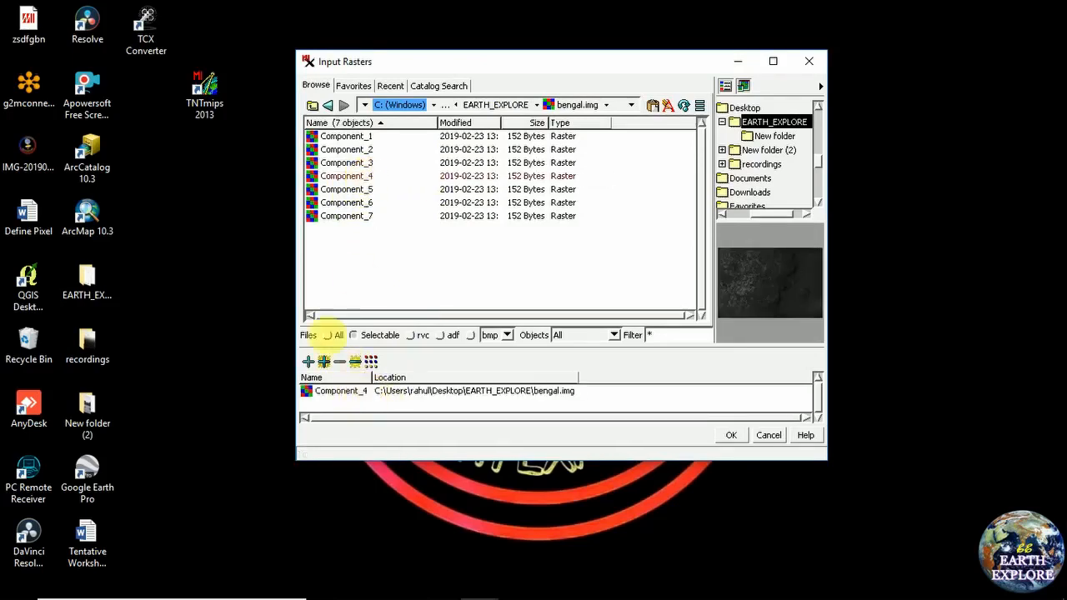
left_click(360, 165)
double_click(360, 165)
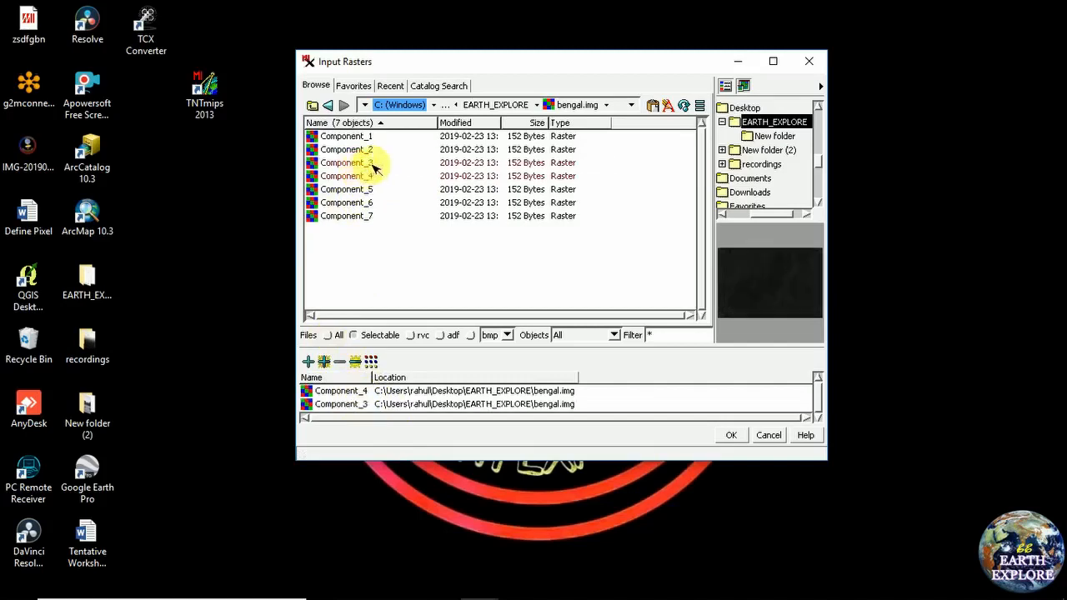
left_click(371, 154)
double_click(372, 153)
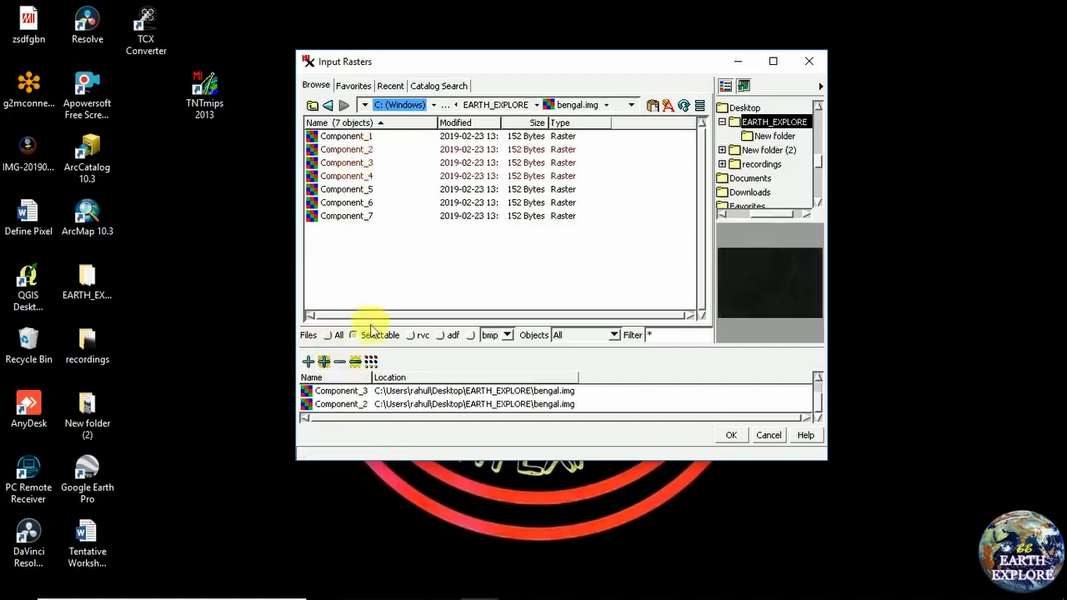
left_click(727, 434)
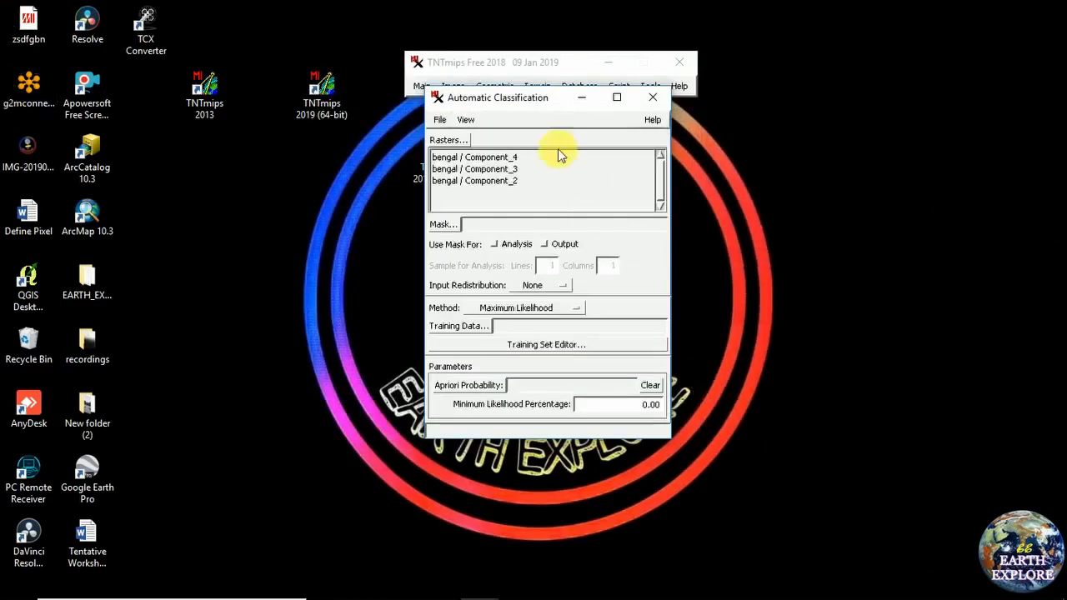
Confirm Maximum Likelihood in the Method list and launch the Training Set Editor
left_click_drag(493, 97, 400, 96)
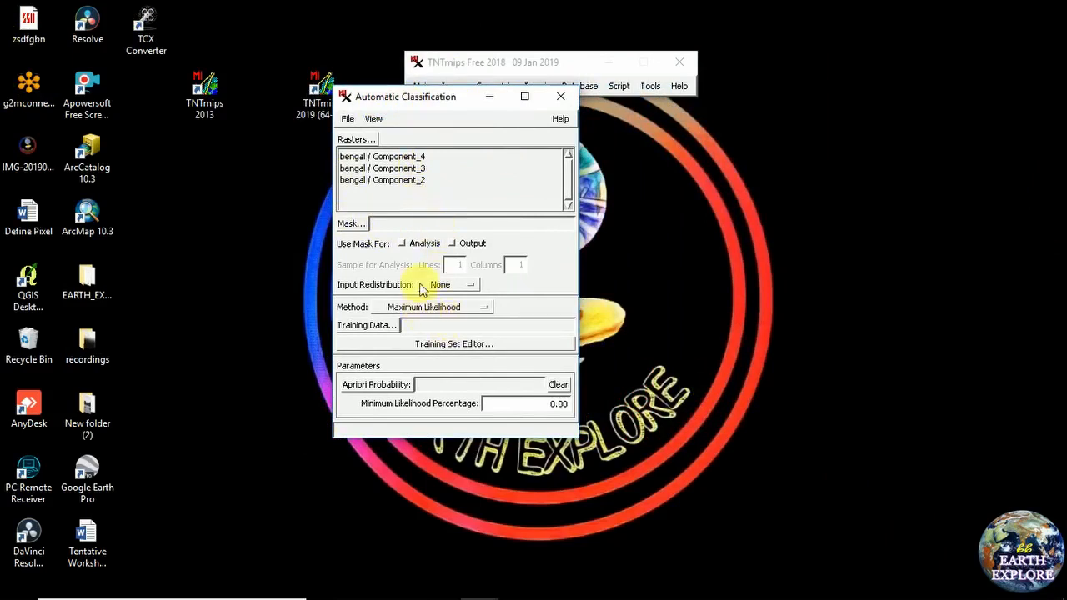
left_click_drag(470, 97, 520, 75)
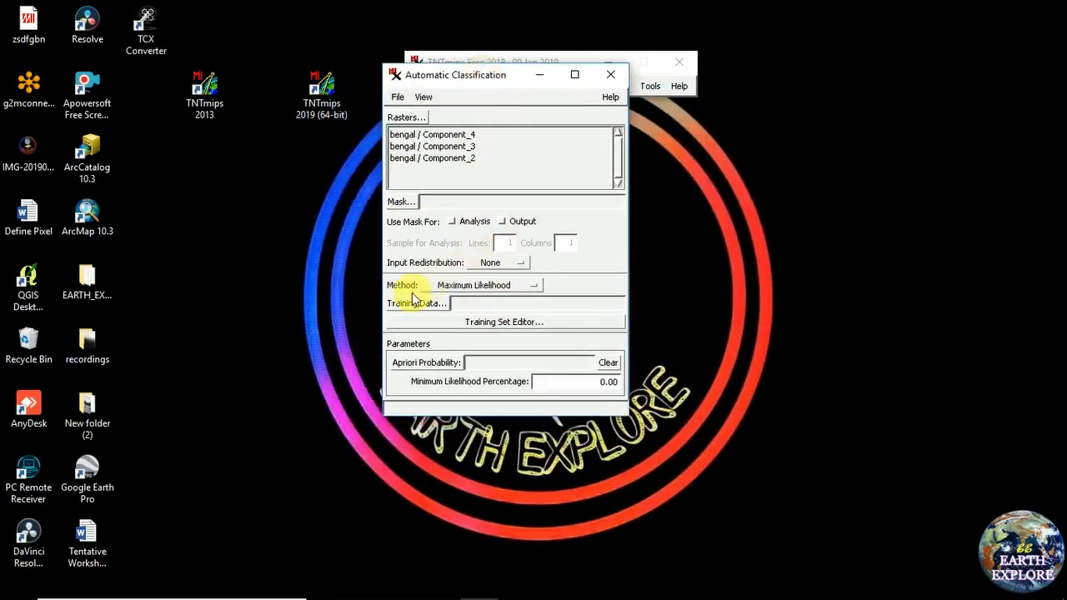
left_click(542, 286)
left_click(507, 286)
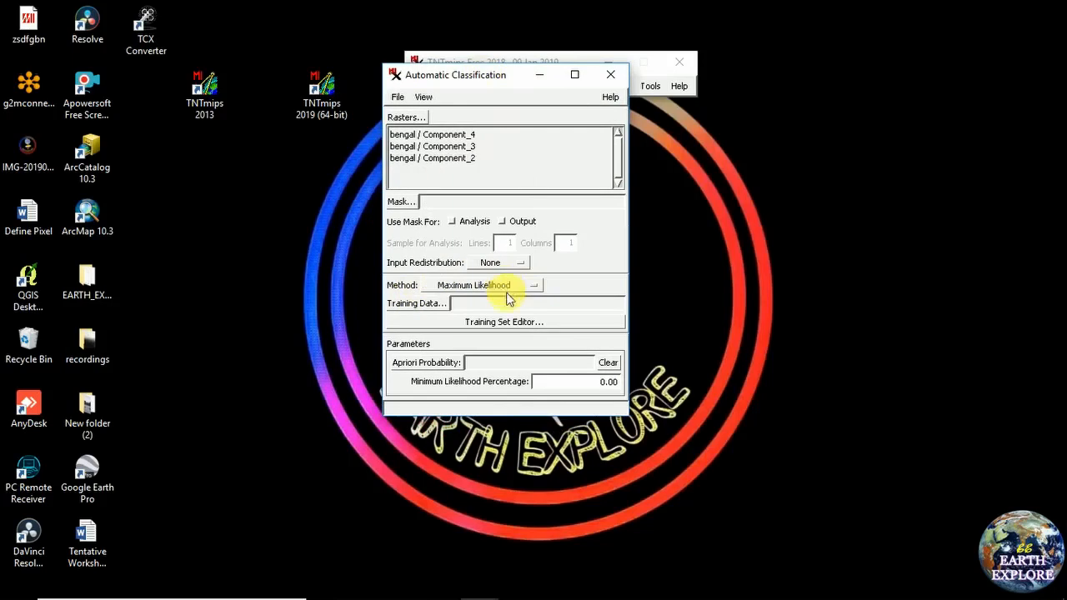
left_click_drag(499, 83, 444, 65)
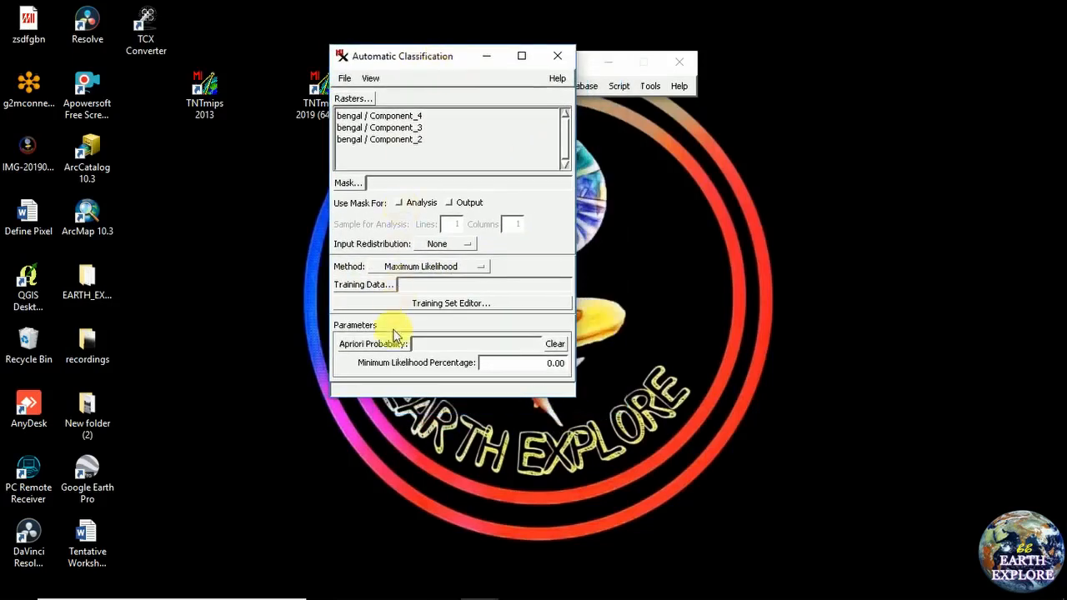
left_click(454, 303)
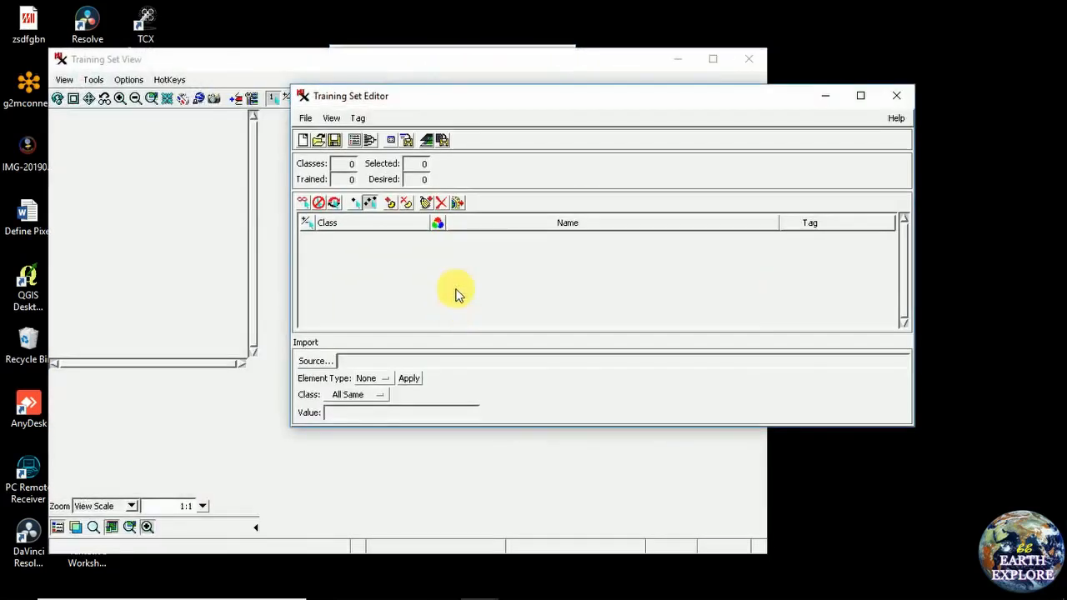
Quick-Add a layer to the Training Set View and pick bengal.img in the object picker
left_click_drag(536, 105, 677, 82)
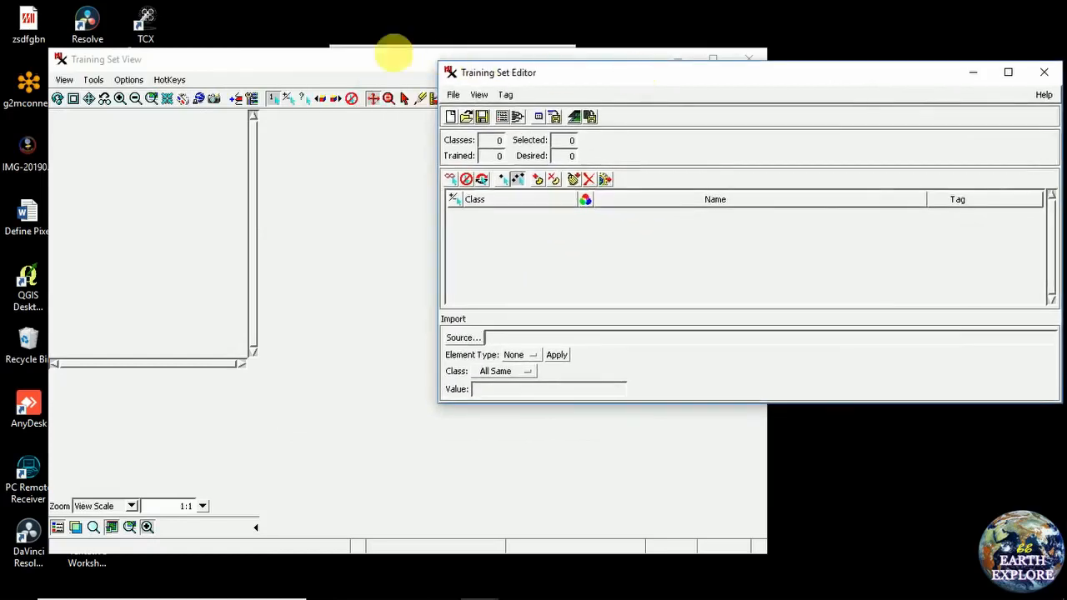
left_click_drag(322, 65, 372, 65)
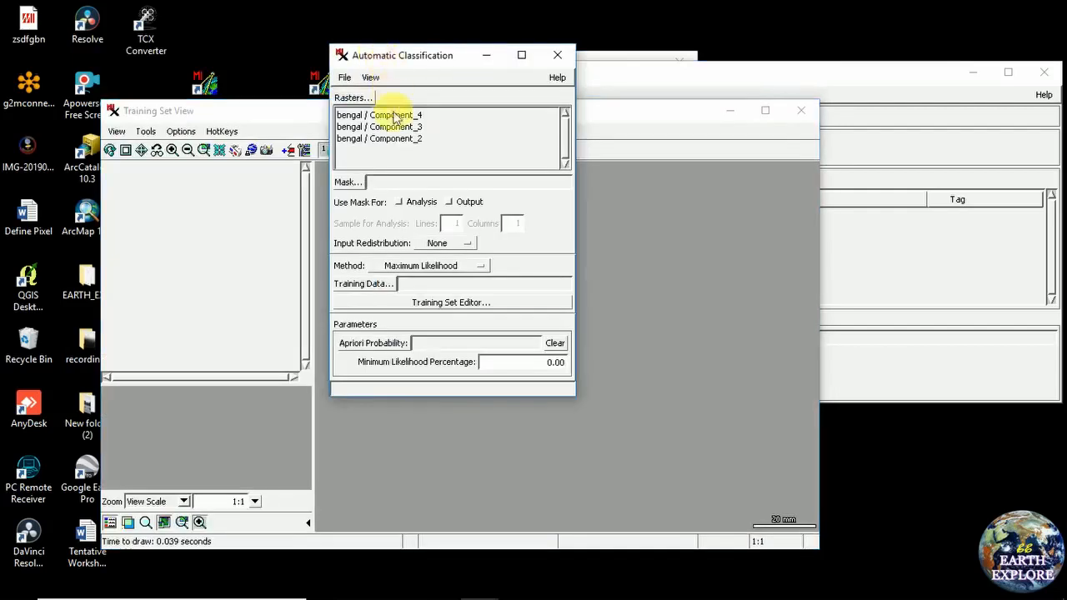
left_click(286, 111)
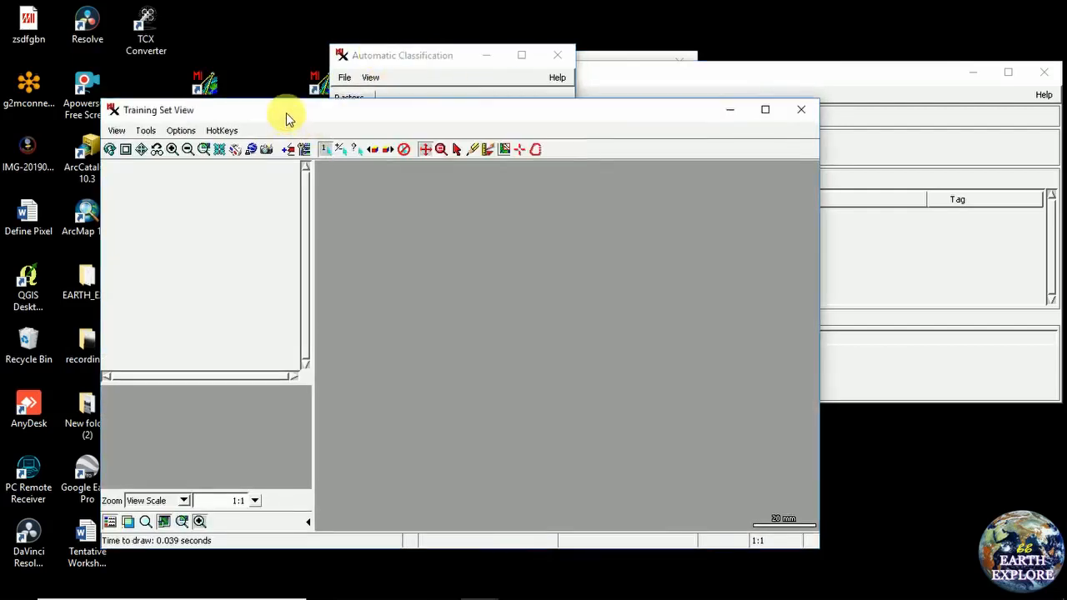
left_click(293, 157)
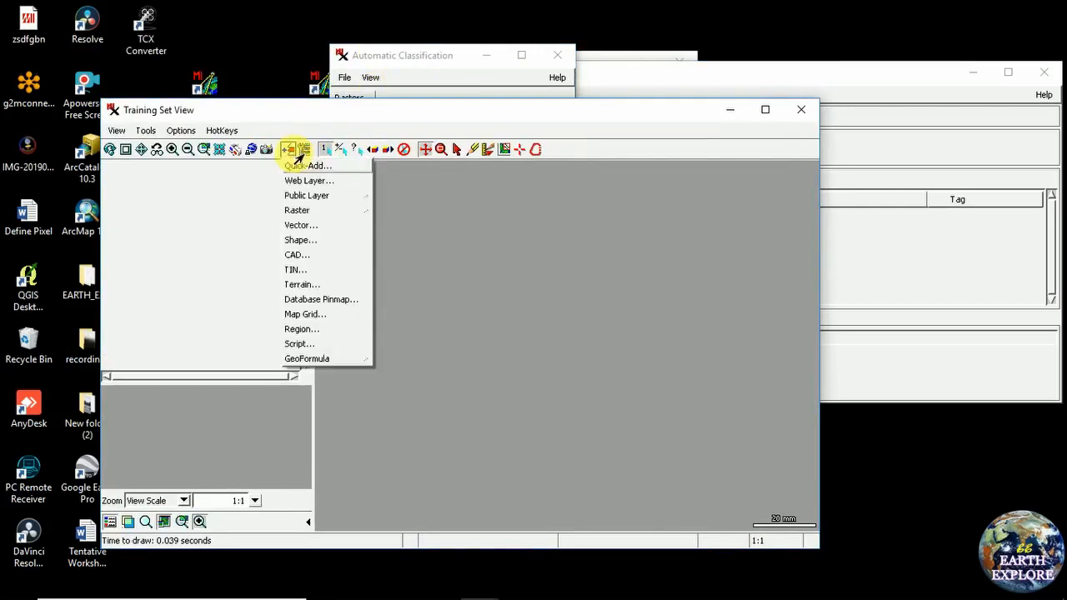
left_click(298, 168)
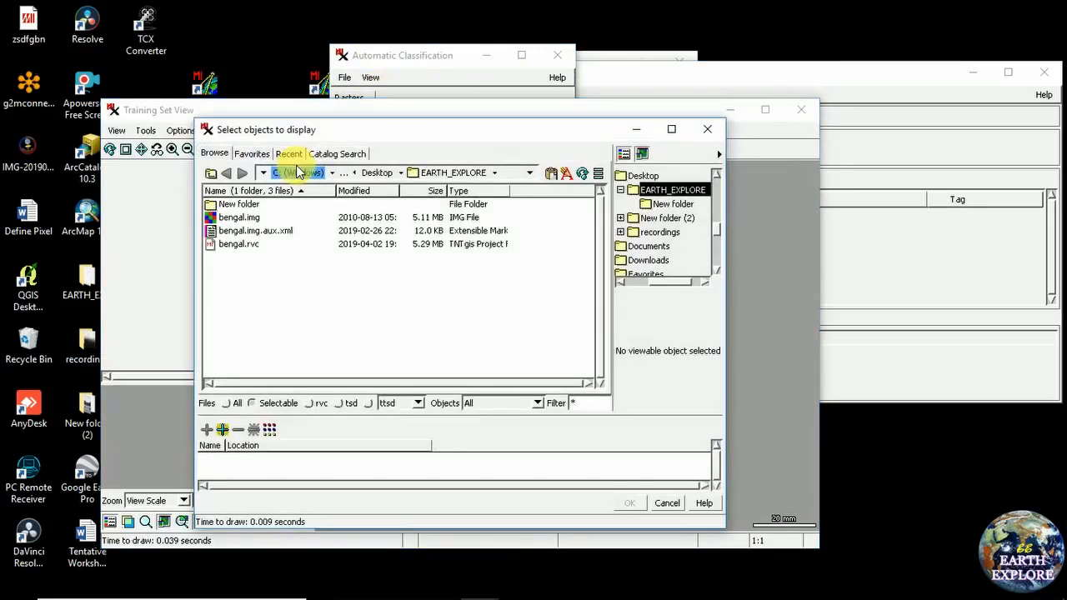
left_click(245, 220)
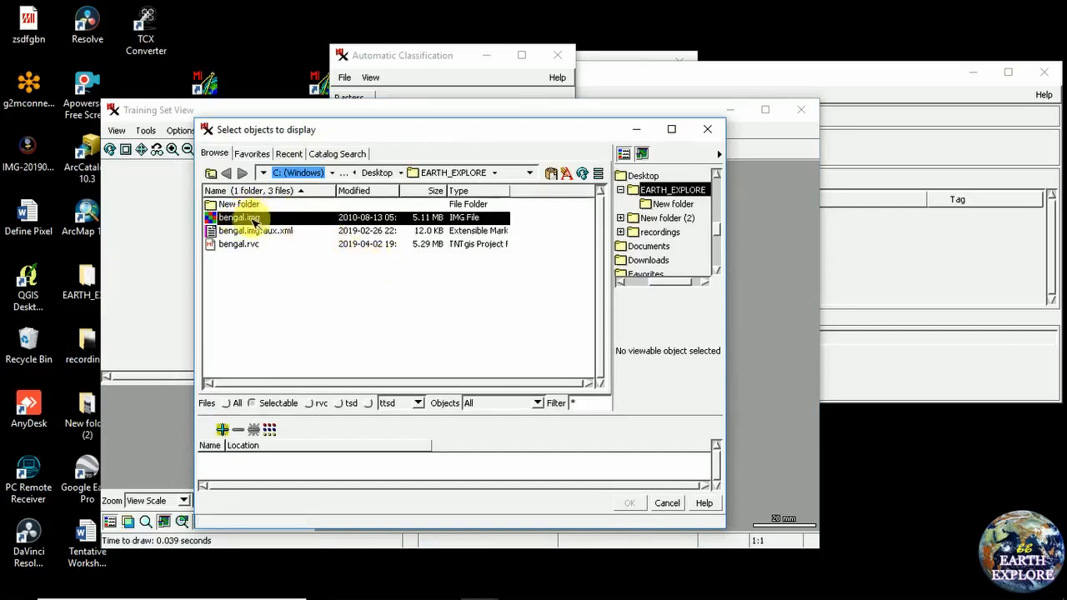
Choose Component_2, Component_3 and Component_4 of bengal.img for display and confirm
left_click_drag(334, 130, 353, 79)
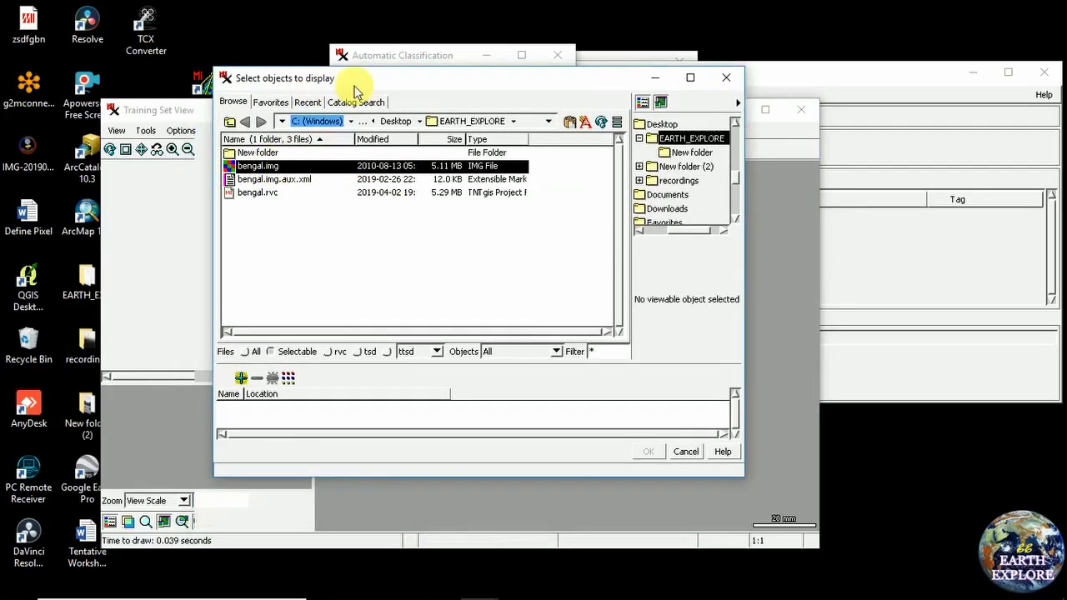
double_click(265, 170)
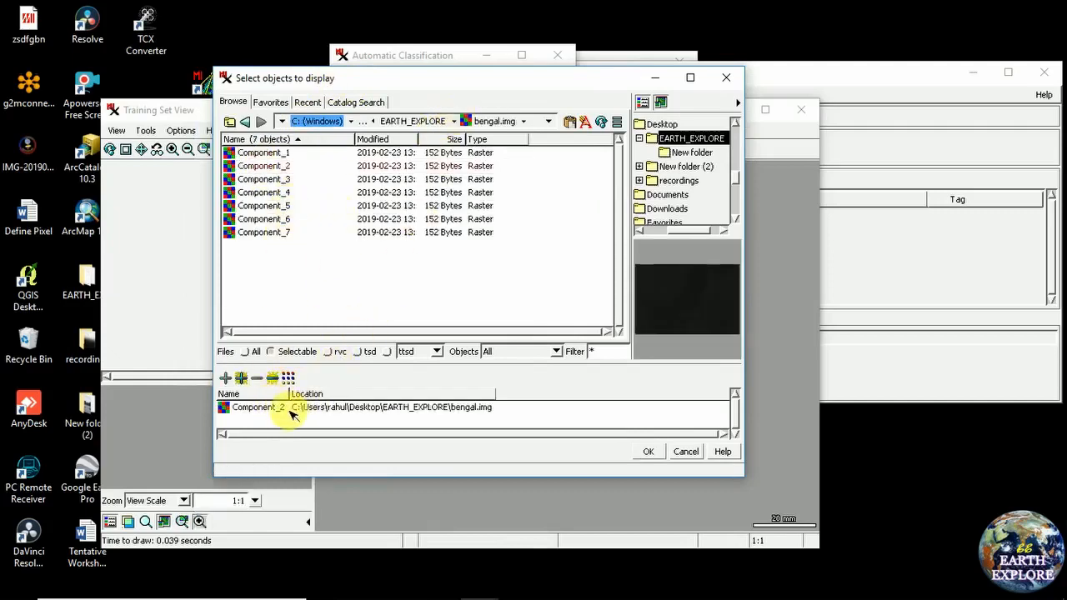
left_click(278, 180)
double_click(270, 180)
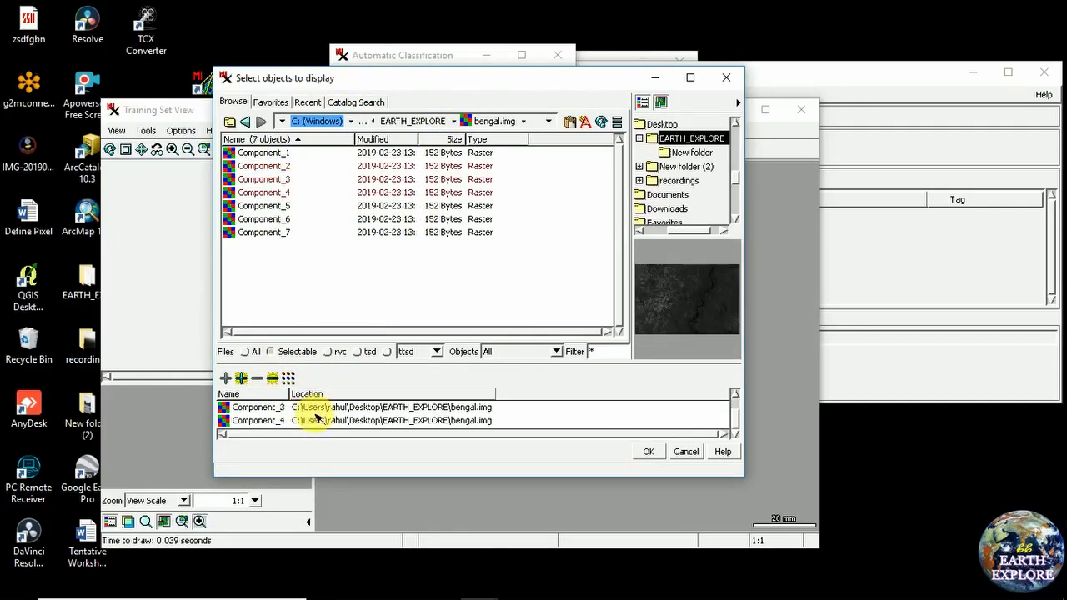
scroll(292, 422, "down", 1)
scroll(292, 421, "up", 1)
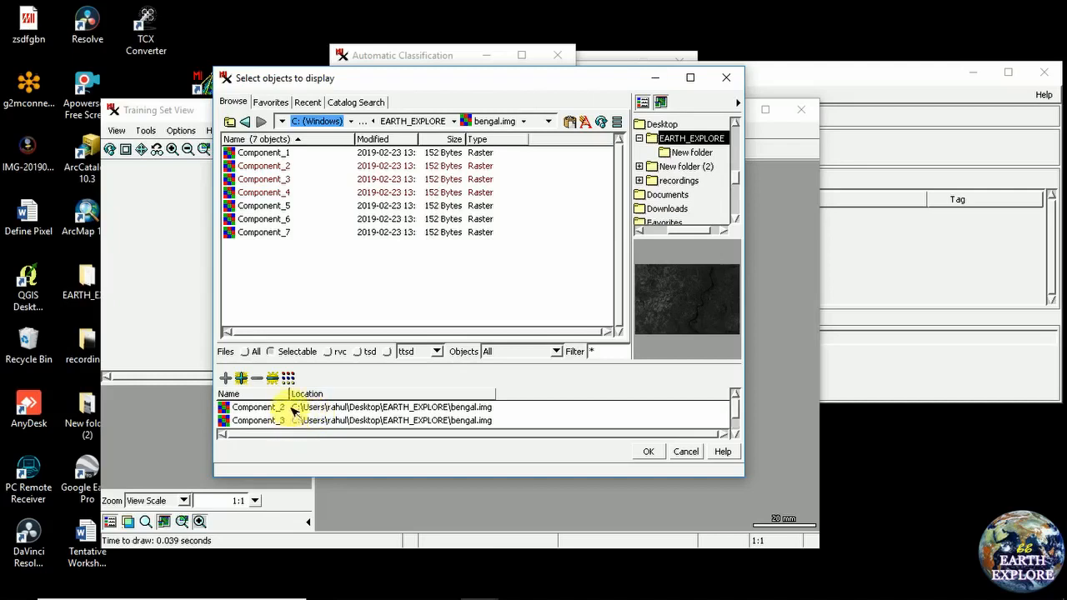
left_click(644, 452)
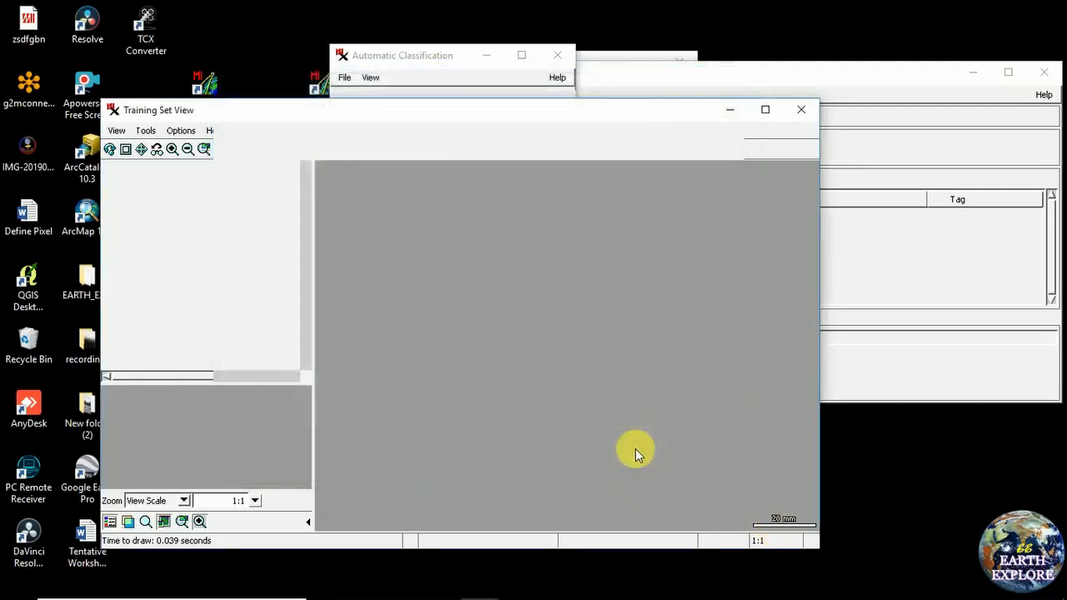
Map Component_4 to red, Component_3 to green, Component_2 to blue and add the composite
left_click_drag(423, 210, 443, 160)
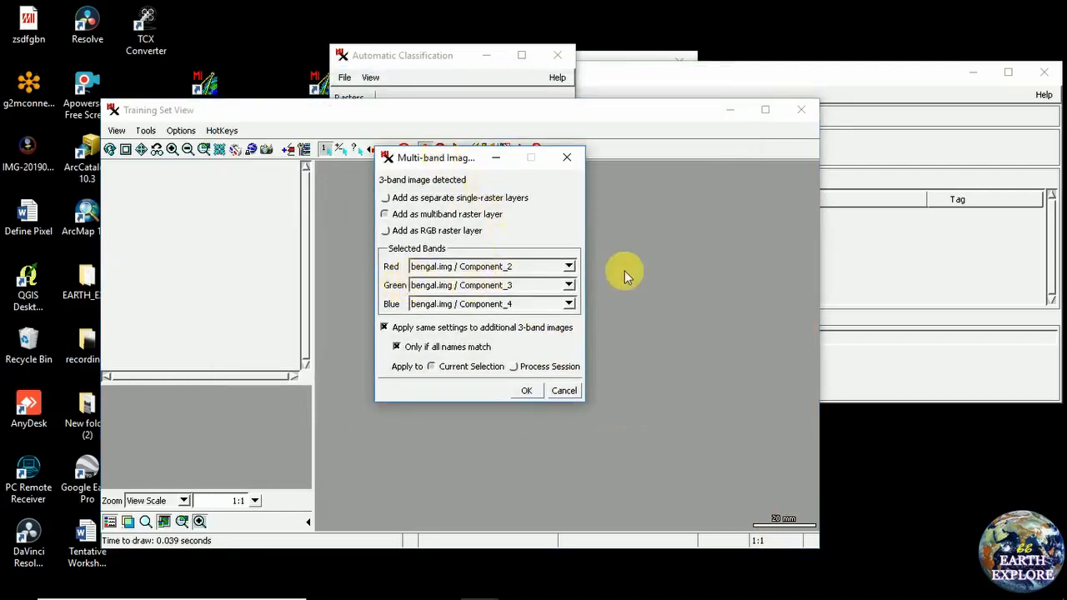
left_click(570, 266)
left_click(499, 306)
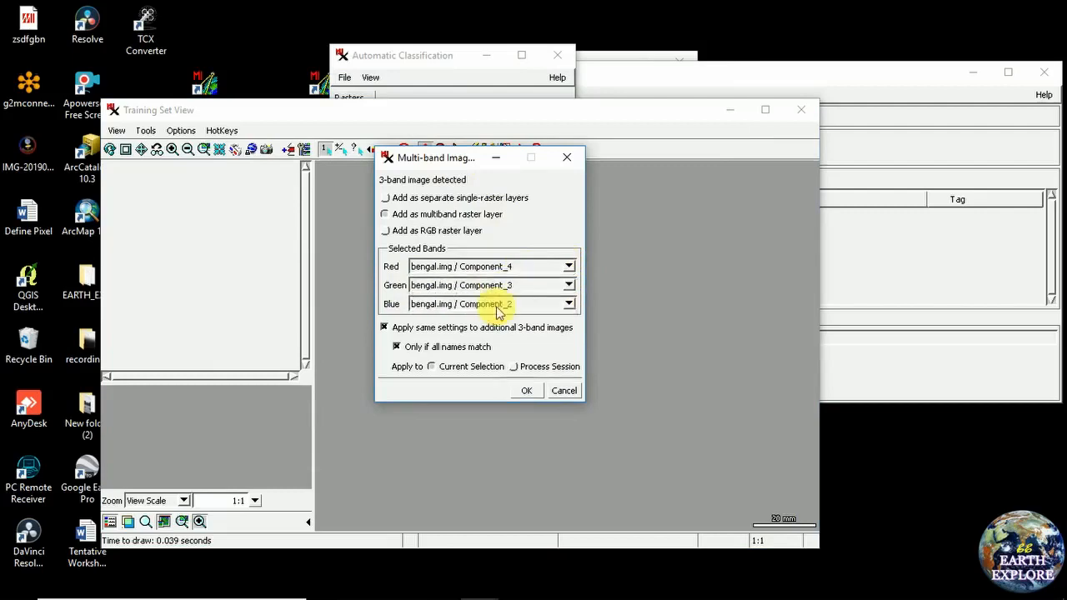
left_click(568, 285)
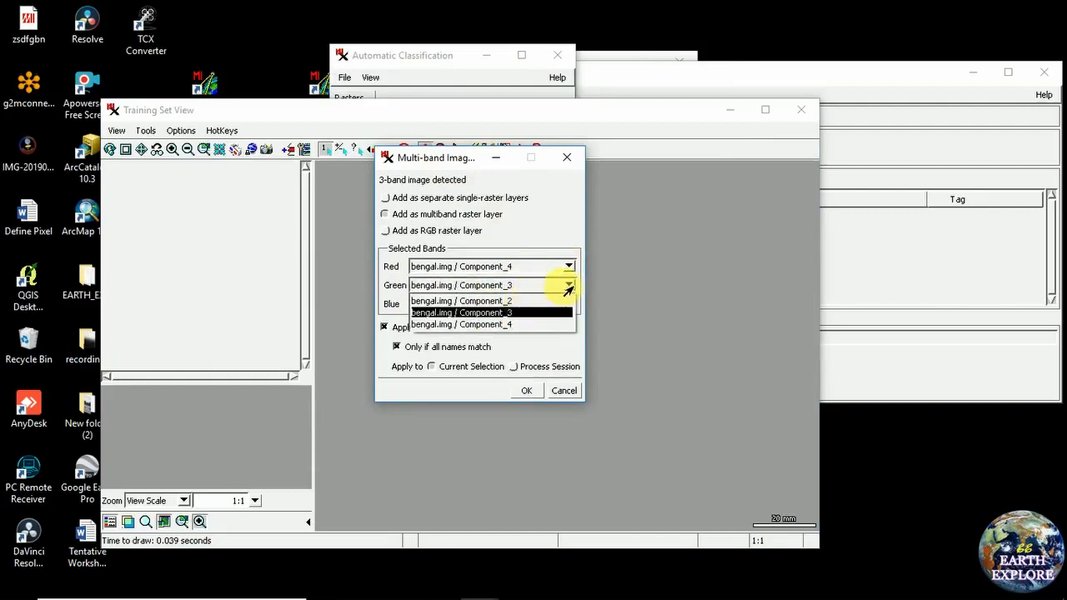
left_click(558, 312)
left_click(568, 304)
left_click(521, 235)
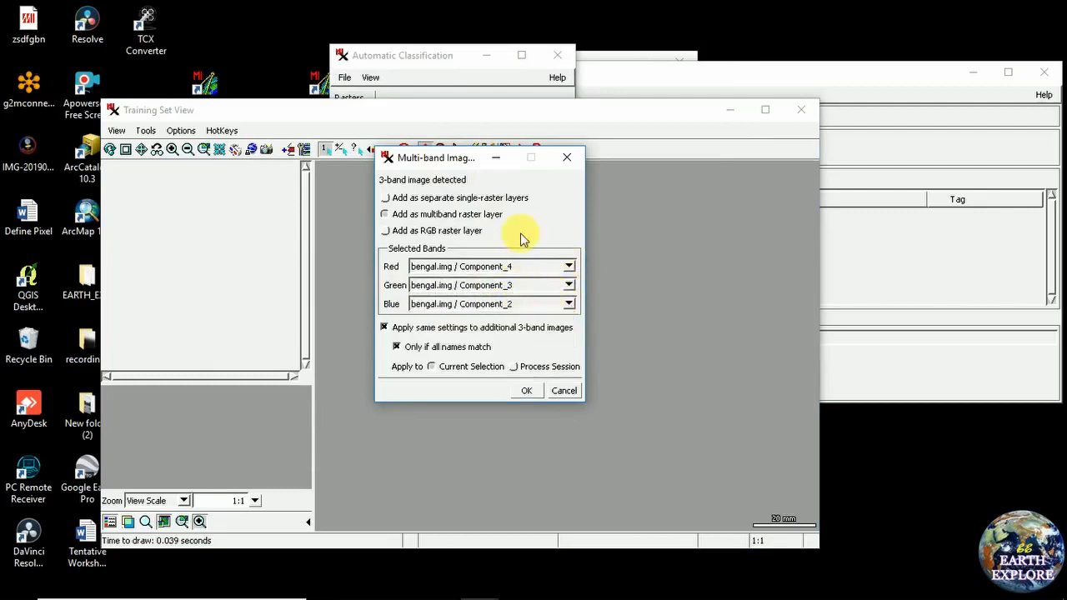
left_click(527, 392)
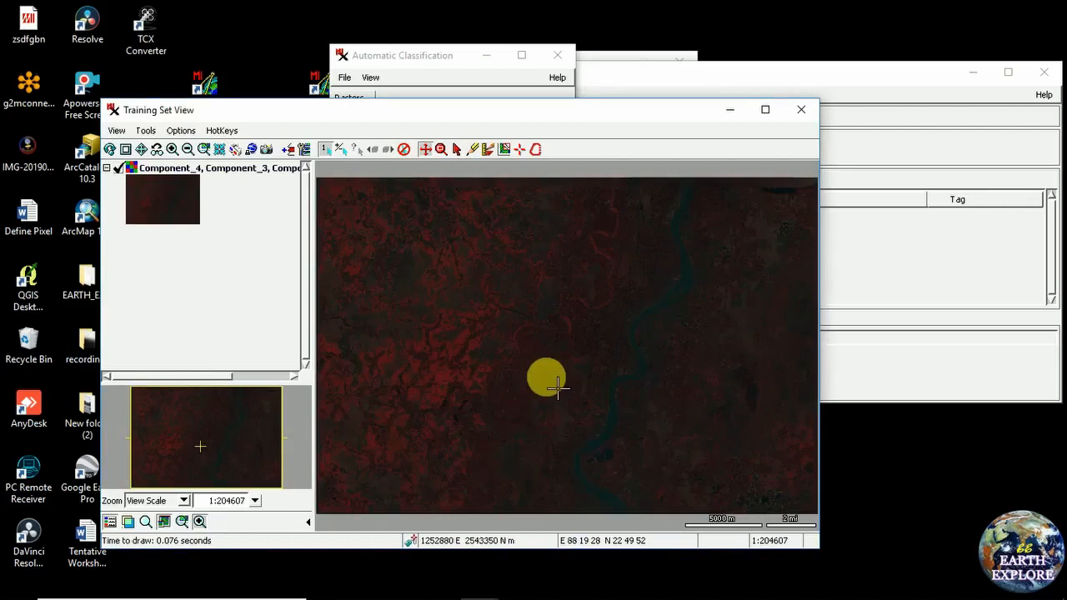
mouse_move(557, 385)
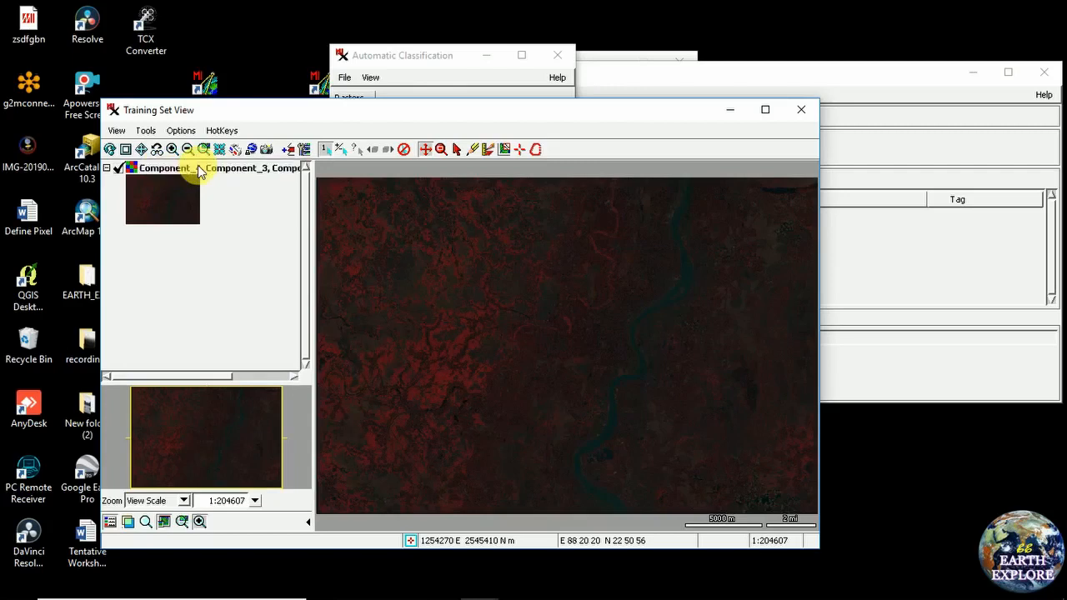
mouse_move(199, 172)
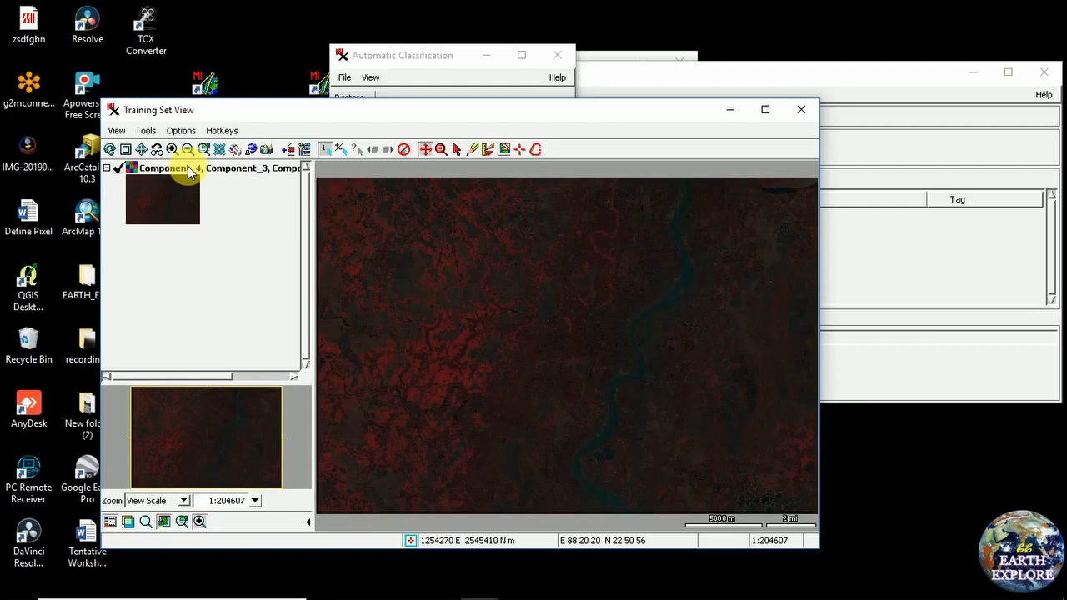
left_click_drag(208, 110, 256, 92)
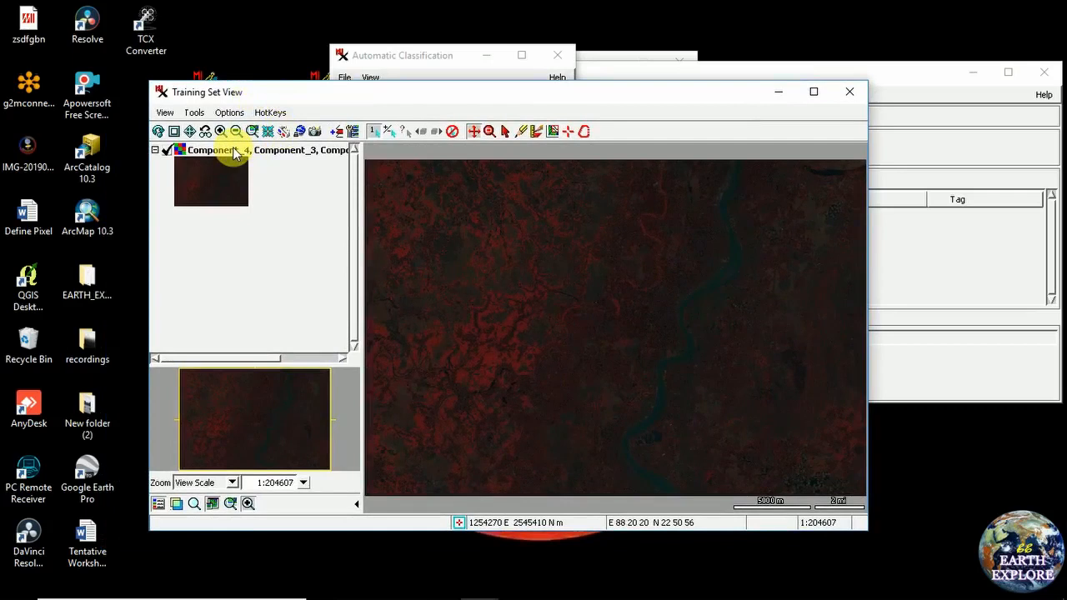
mouse_move(230, 151)
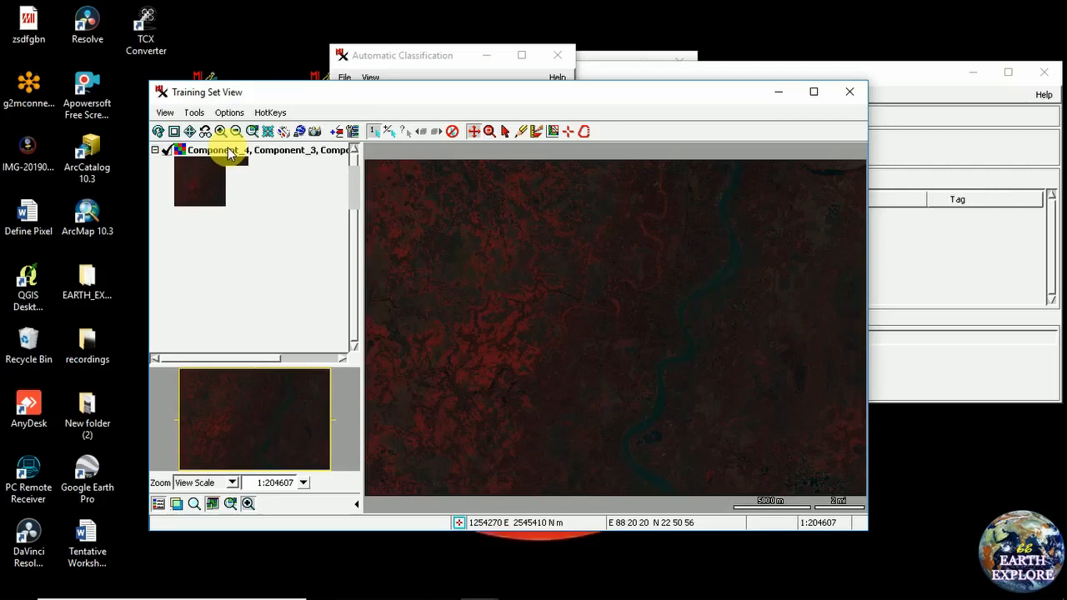
Open Enhance Contrast for the composite and set the red band's input range to 18–58
right_click(227, 148)
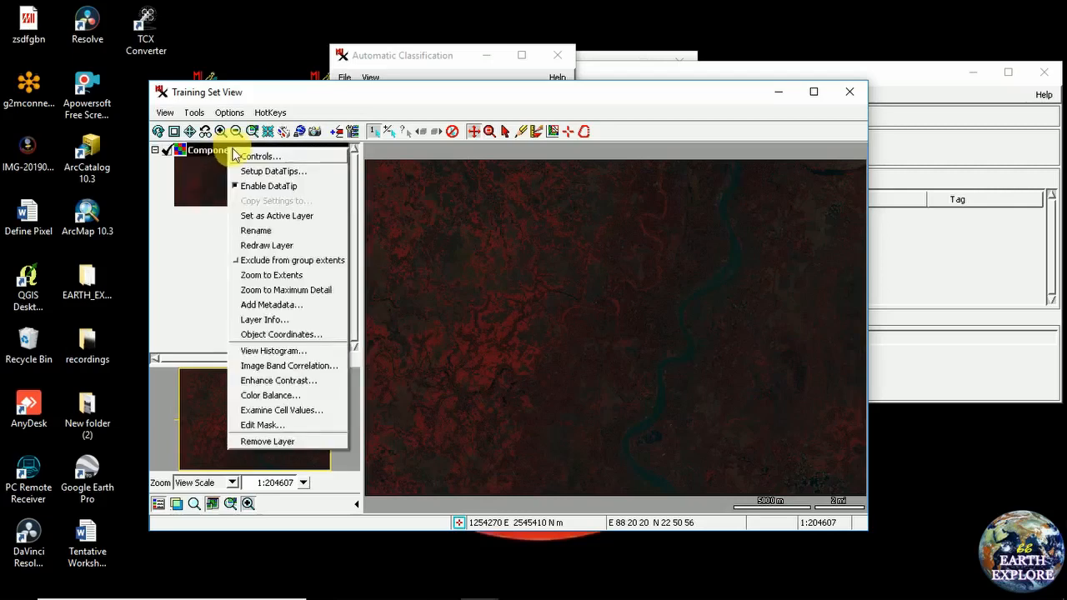
left_click(275, 382)
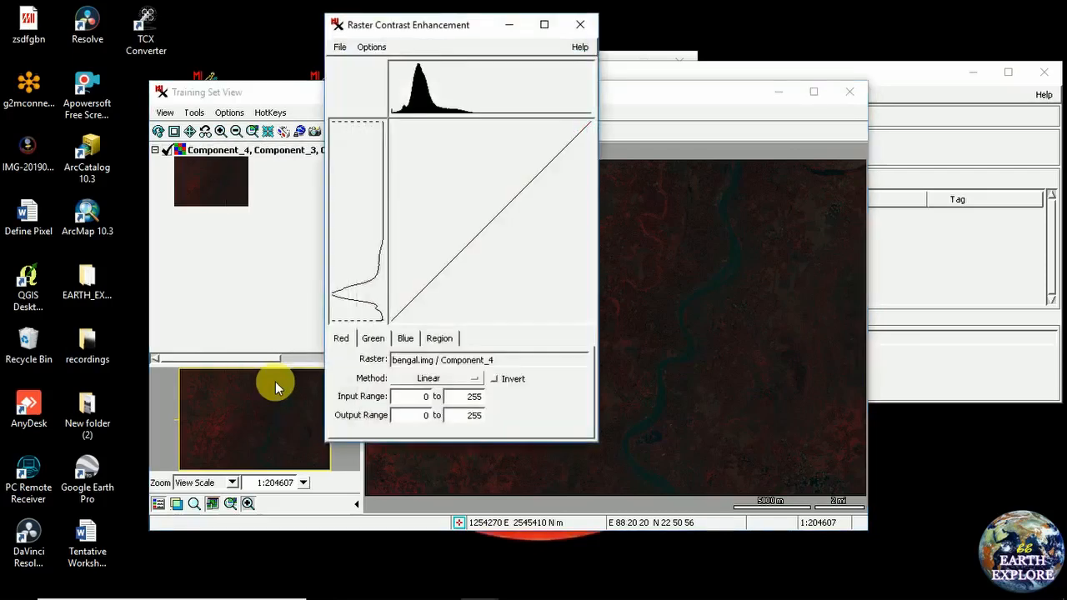
left_click_drag(376, 27, 398, 38)
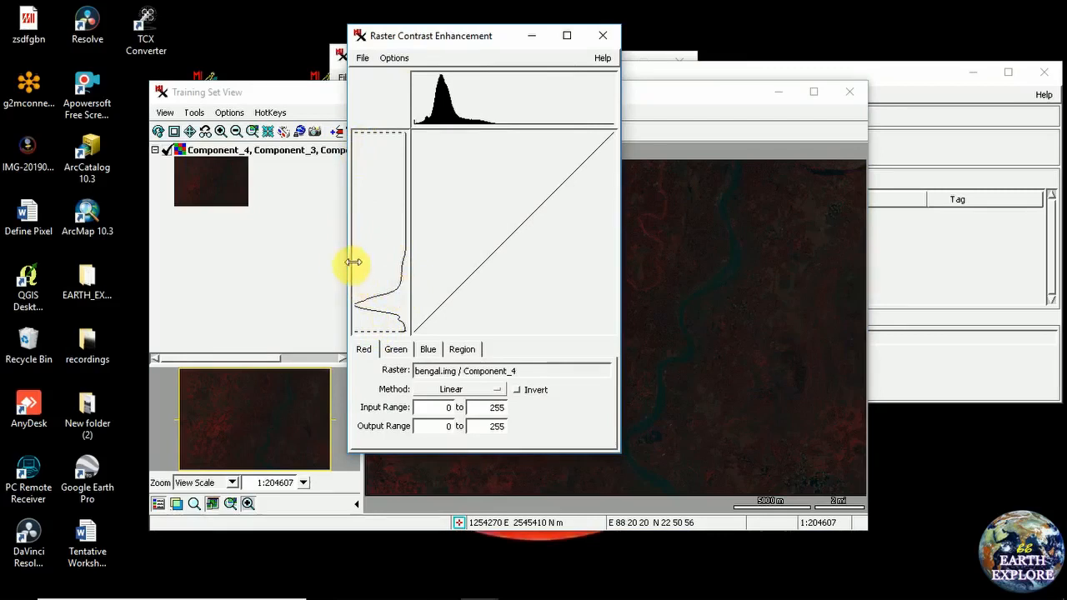
left_click_drag(373, 140, 367, 287)
left_click_drag(365, 332, 388, 327)
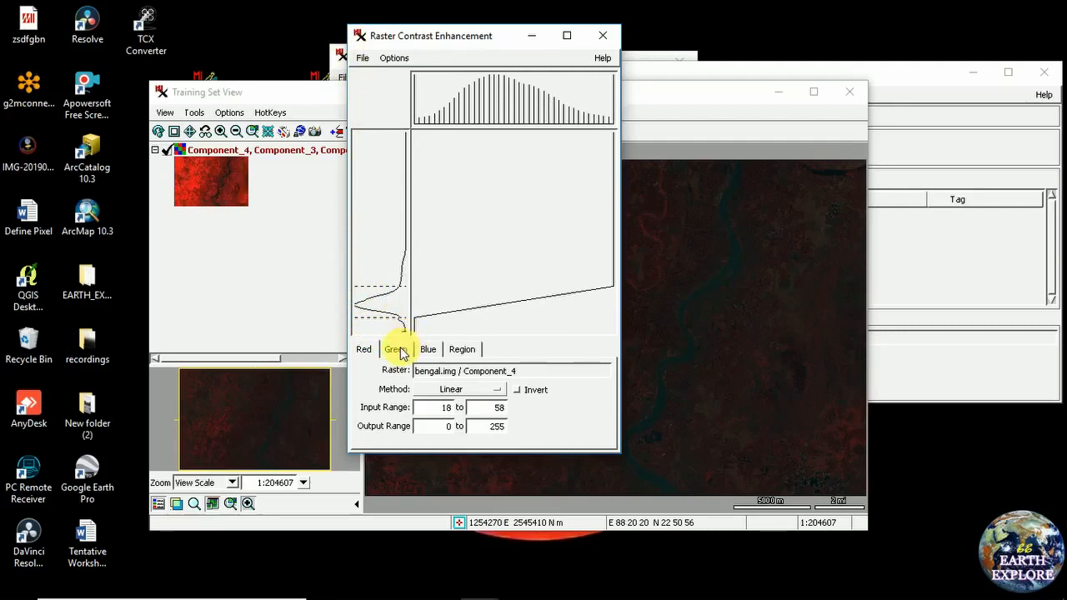
Lower the green band's upper limit, narrow the blue band's range near 117, and close the dialog
left_click(397, 351)
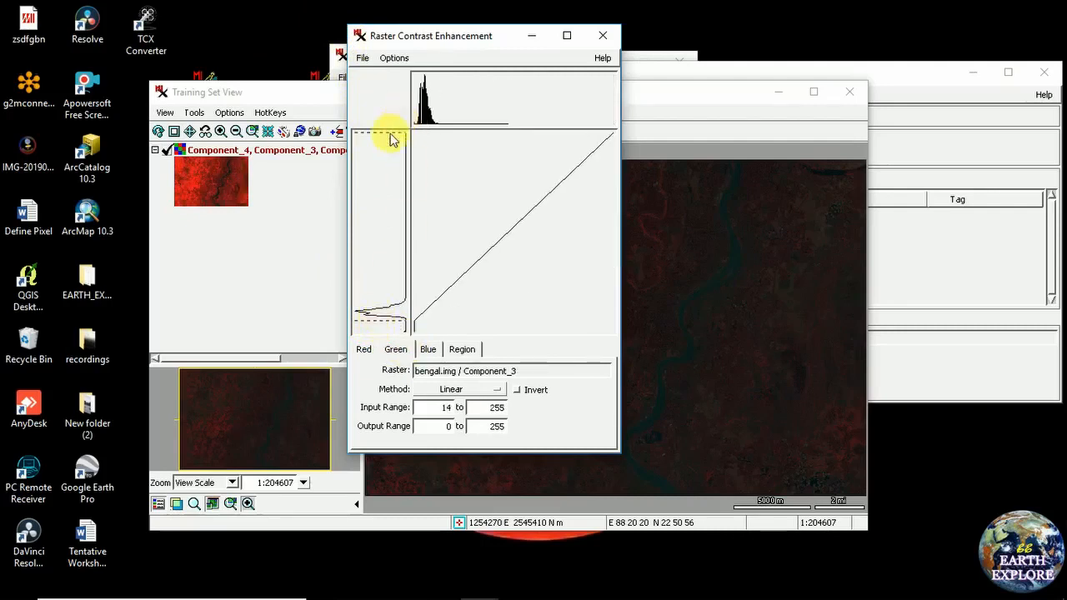
left_click_drag(375, 135, 384, 299)
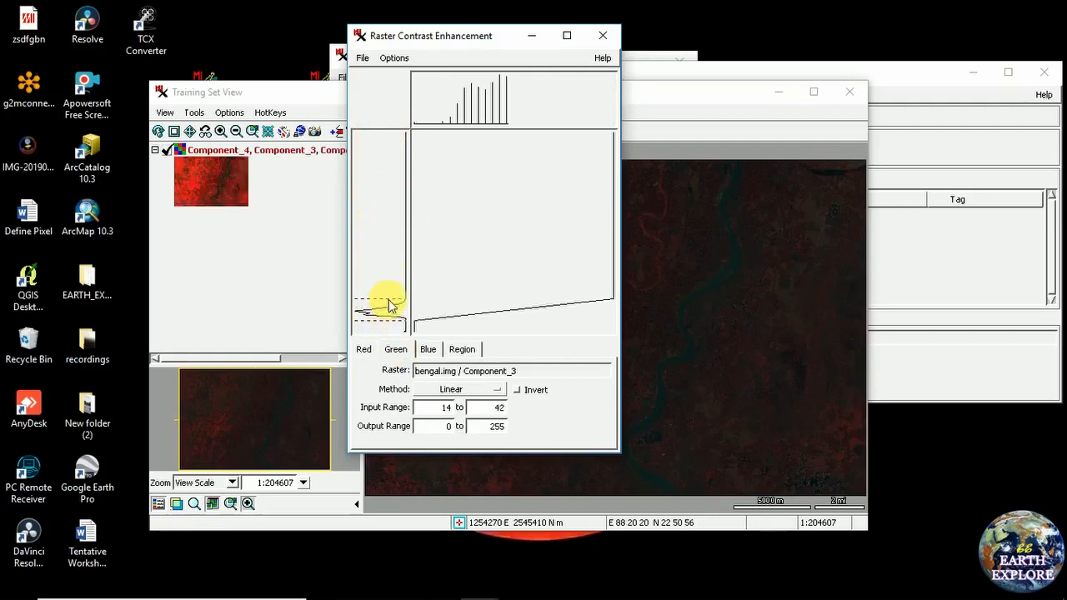
left_click(429, 351)
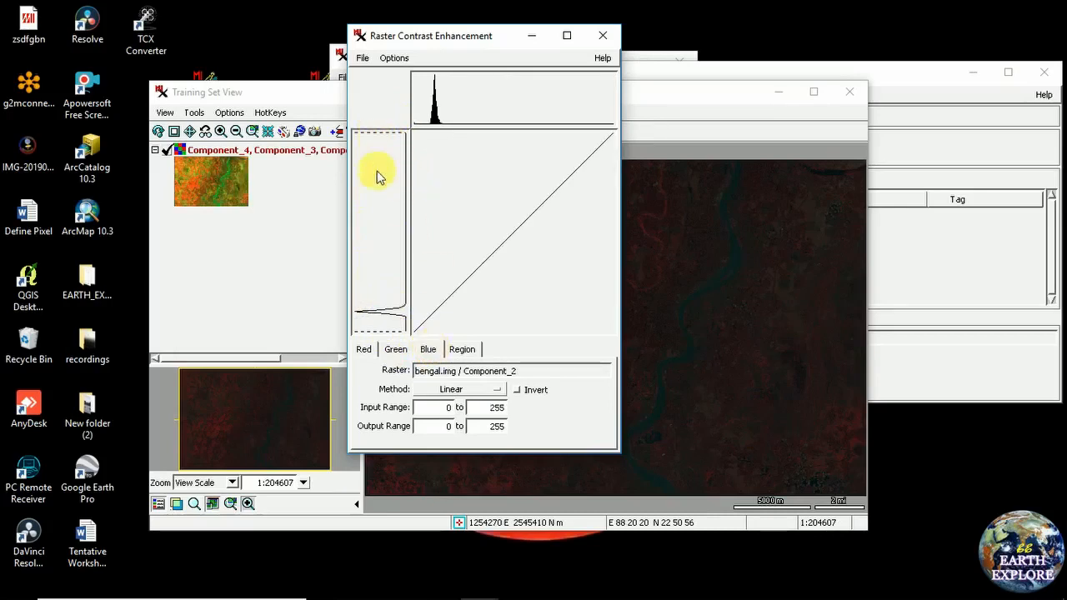
left_click_drag(392, 332, 393, 301)
left_click_drag(384, 133, 388, 309)
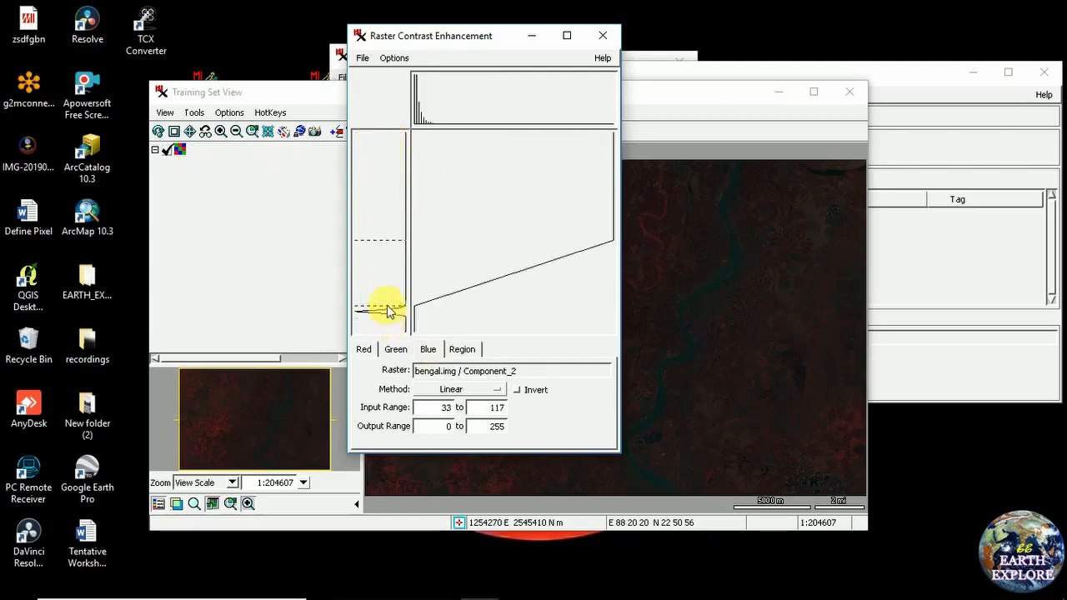
left_click_drag(394, 310, 389, 321)
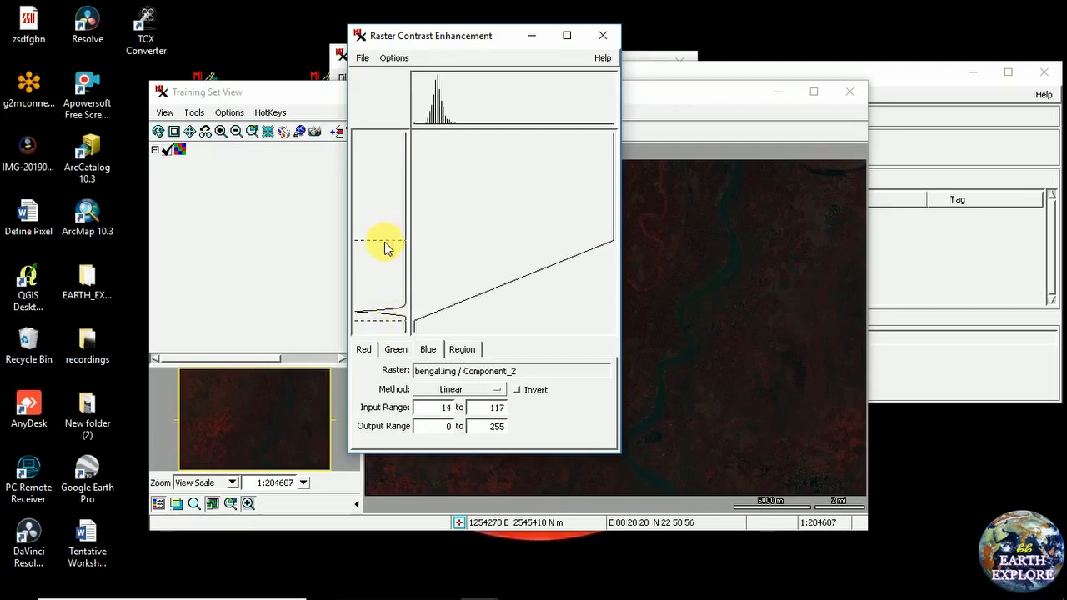
left_click_drag(385, 312, 396, 306)
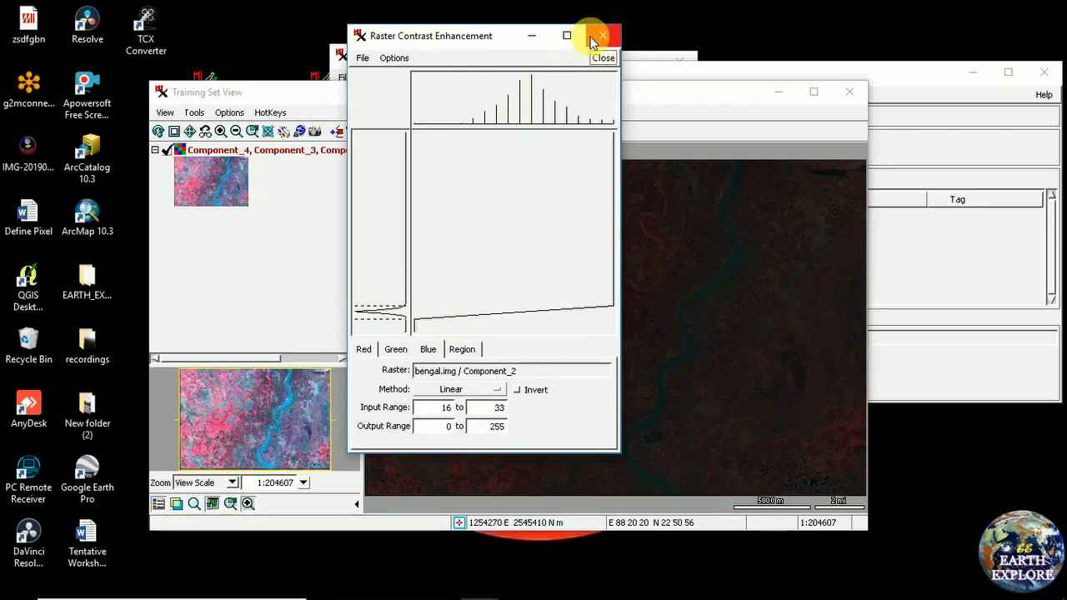
left_click(591, 39)
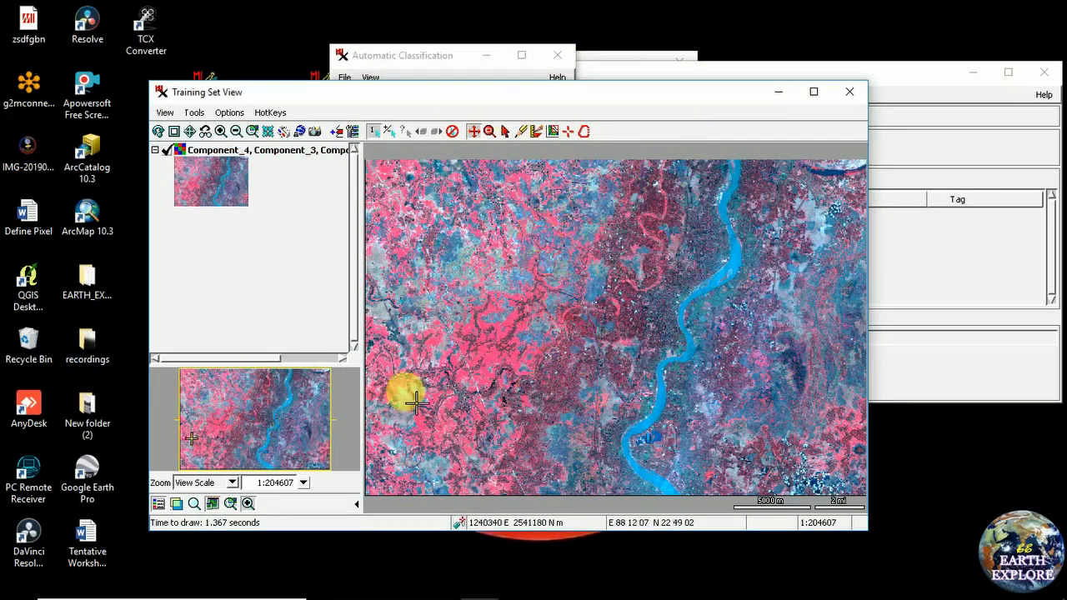
Raise the Training Set Editor and dismiss the missing training raster warning
left_click_drag(635, 102, 546, 114)
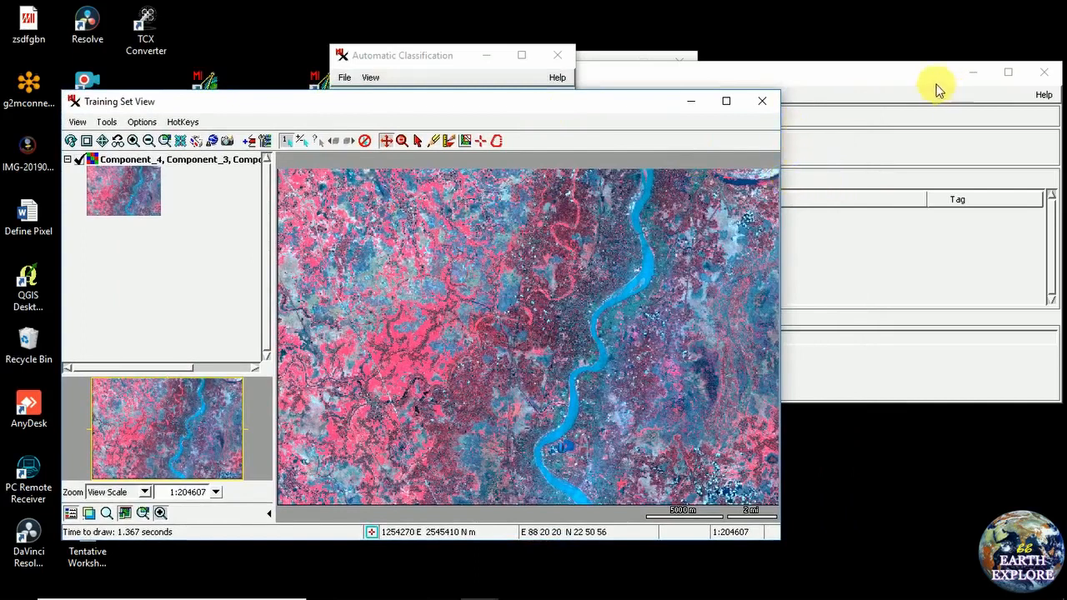
left_click(904, 79)
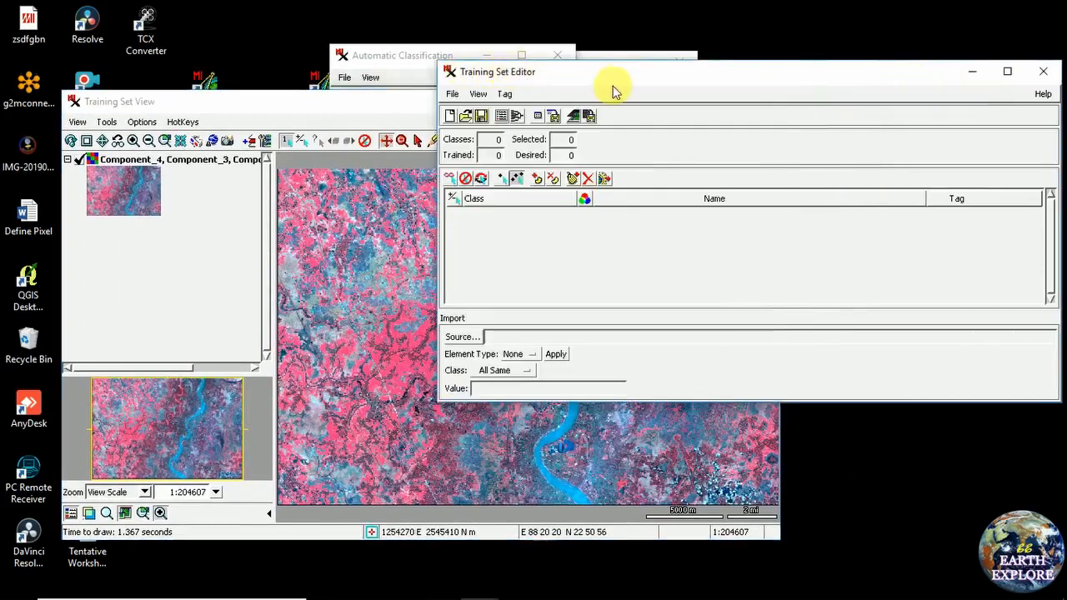
left_click(452, 94)
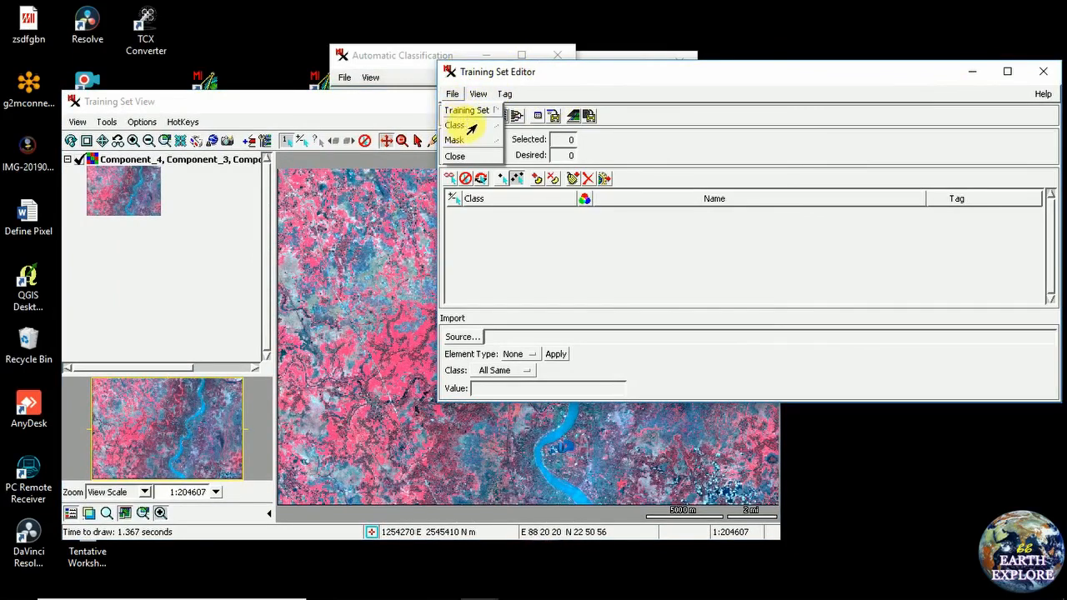
mouse_move(465, 127)
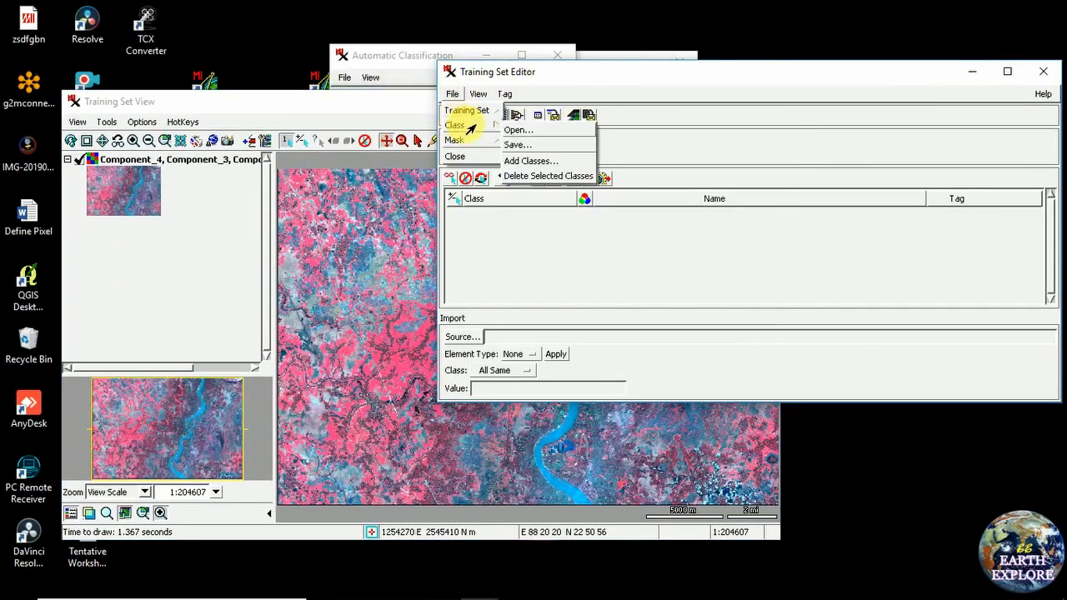
left_click(529, 161)
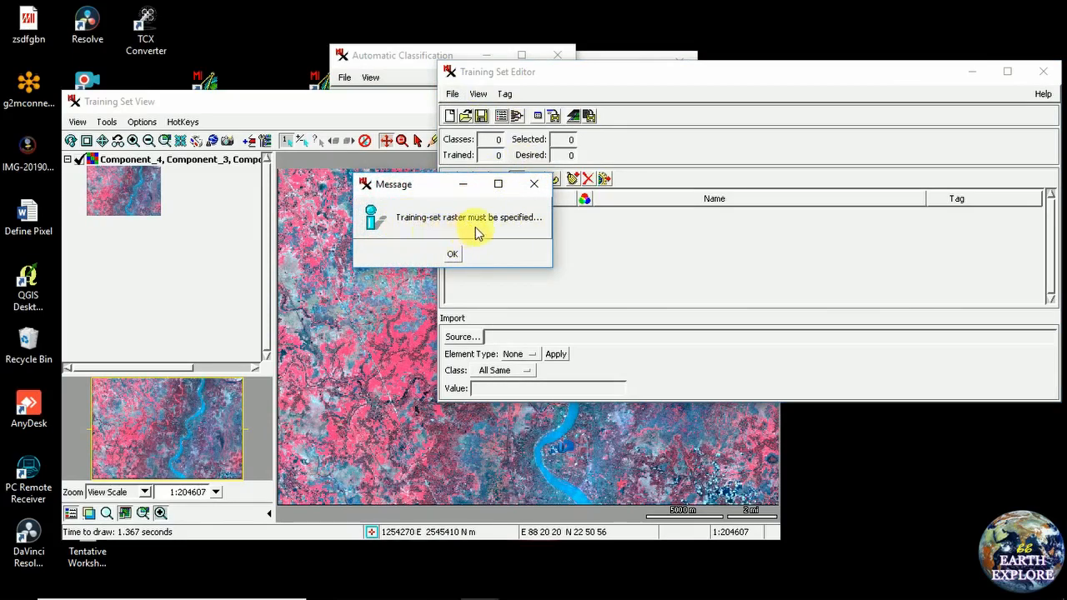
left_click(453, 254)
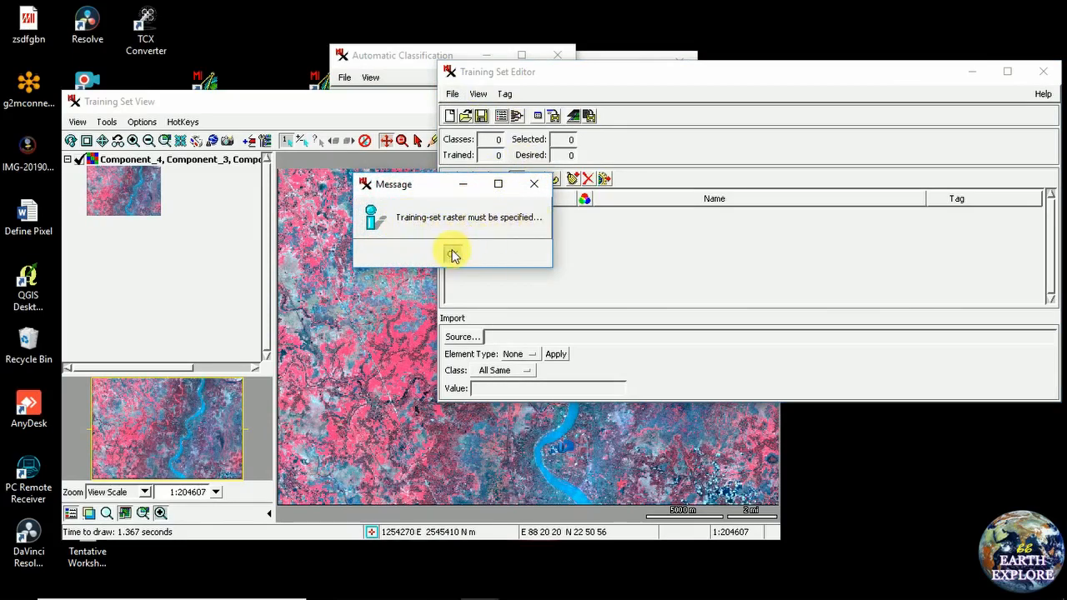
Create a new empty training set via File > Training Set > New
left_click(451, 93)
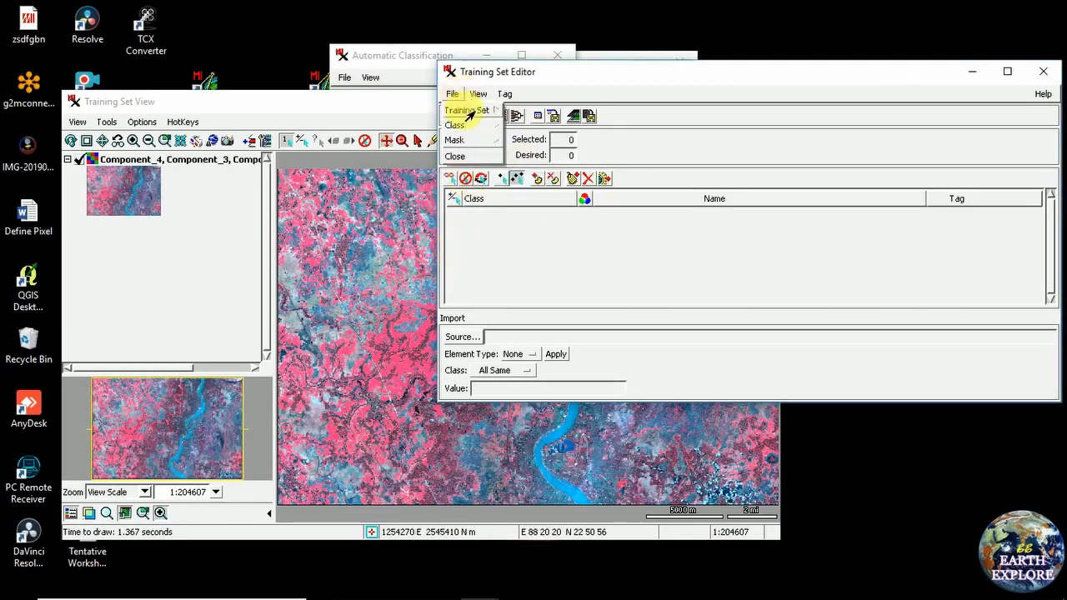
mouse_move(470, 116)
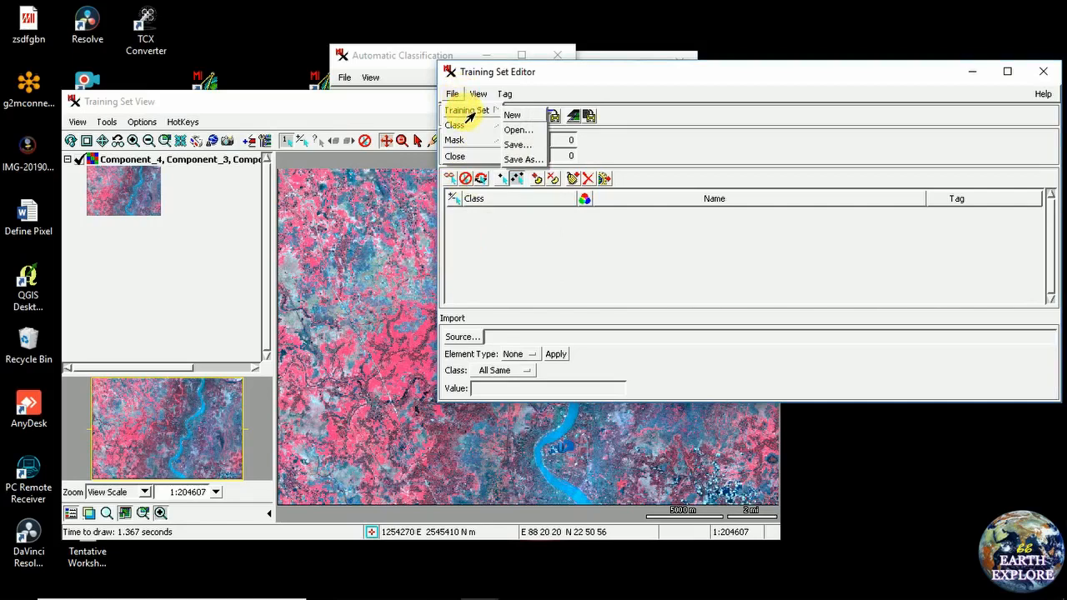
left_click(522, 117)
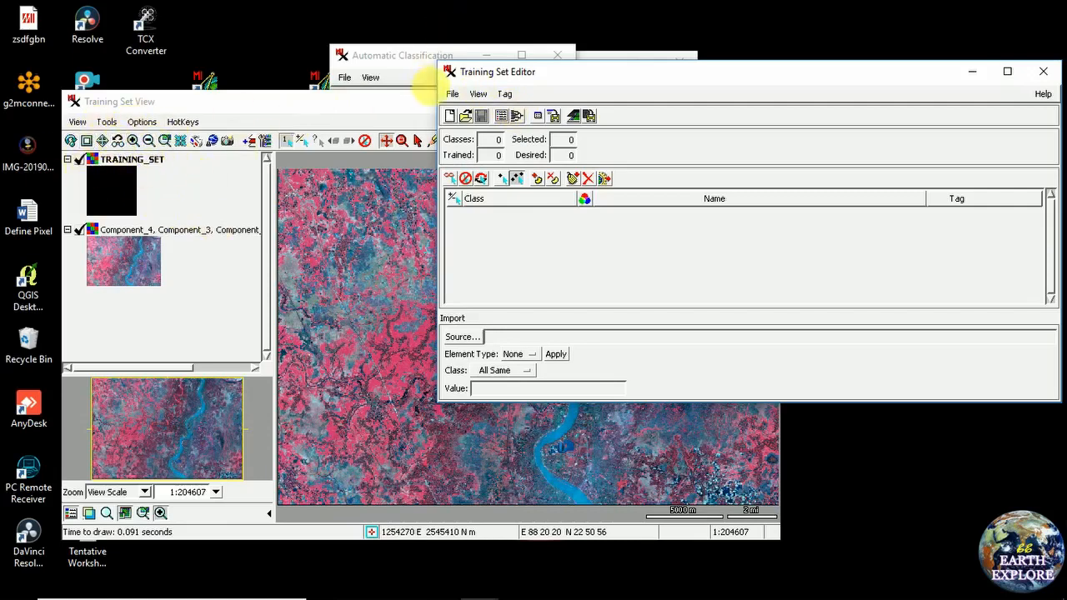
Add four classes to the training set
left_click(451, 95)
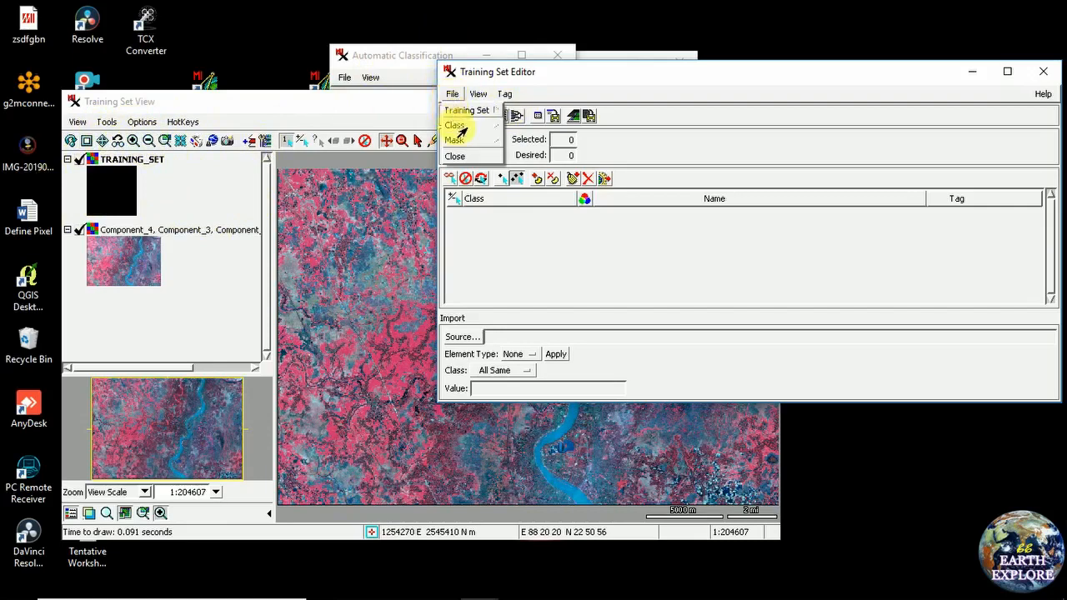
mouse_move(457, 127)
left_click(531, 164)
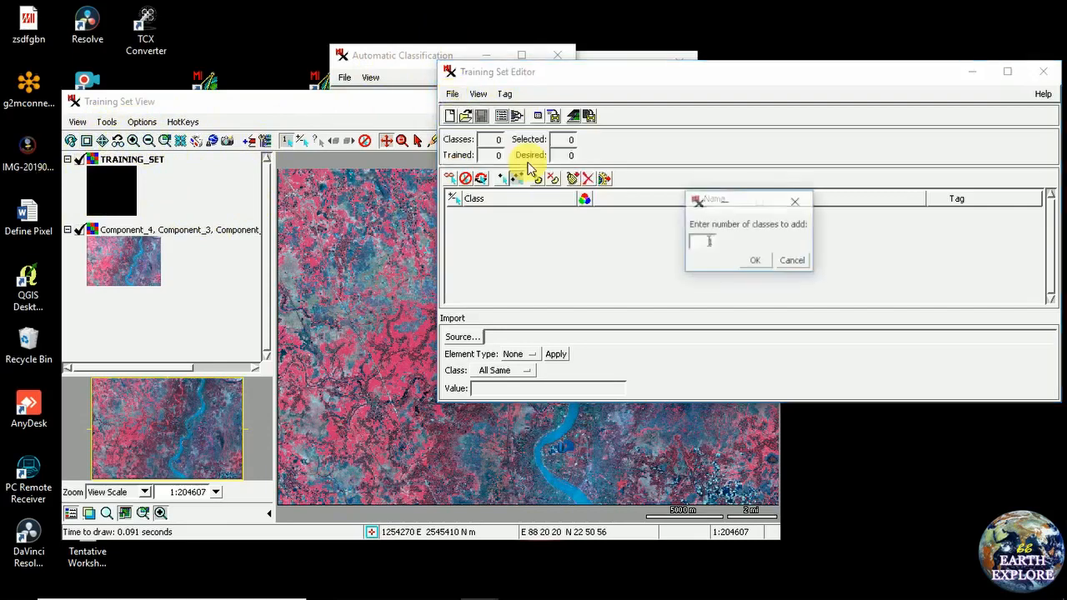
left_click(706, 244)
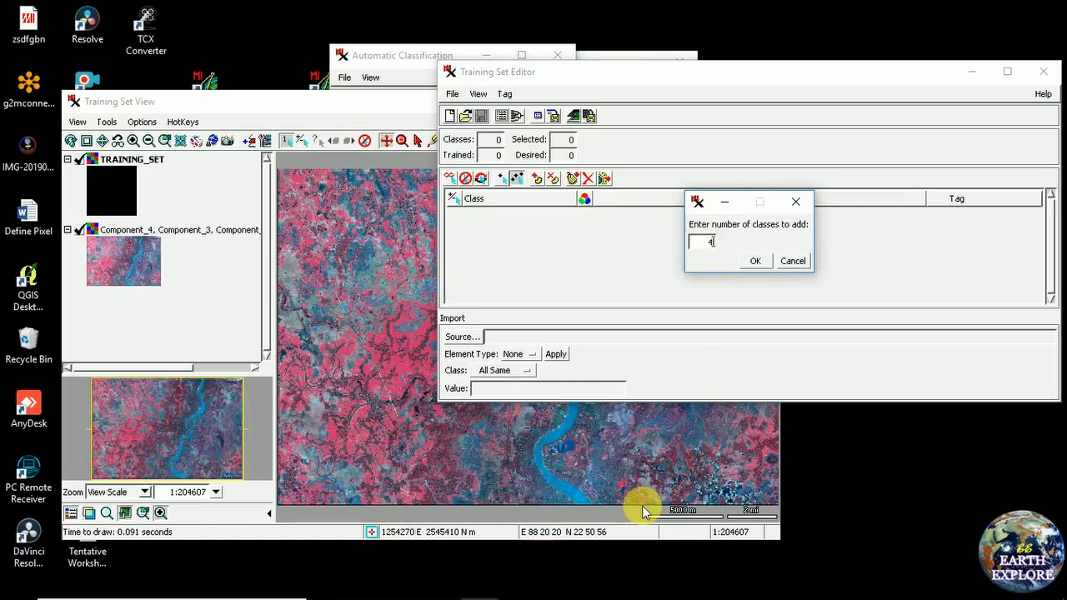
left_click(753, 261)
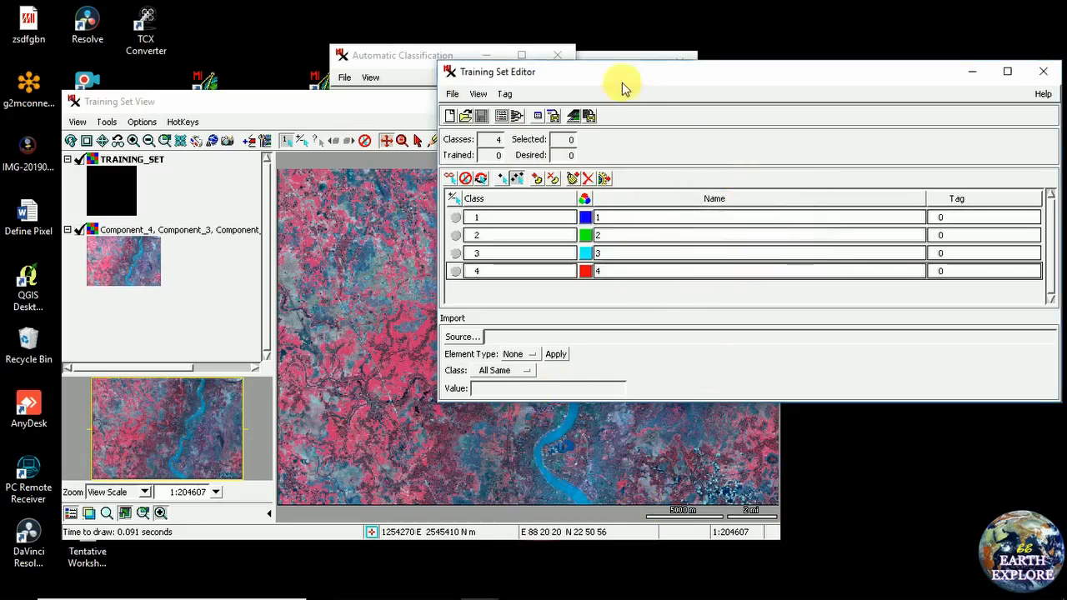
Arrange the image and editor windows so the whole map shows, and select class 1
left_click_drag(376, 106, 341, 65)
left_click(838, 81)
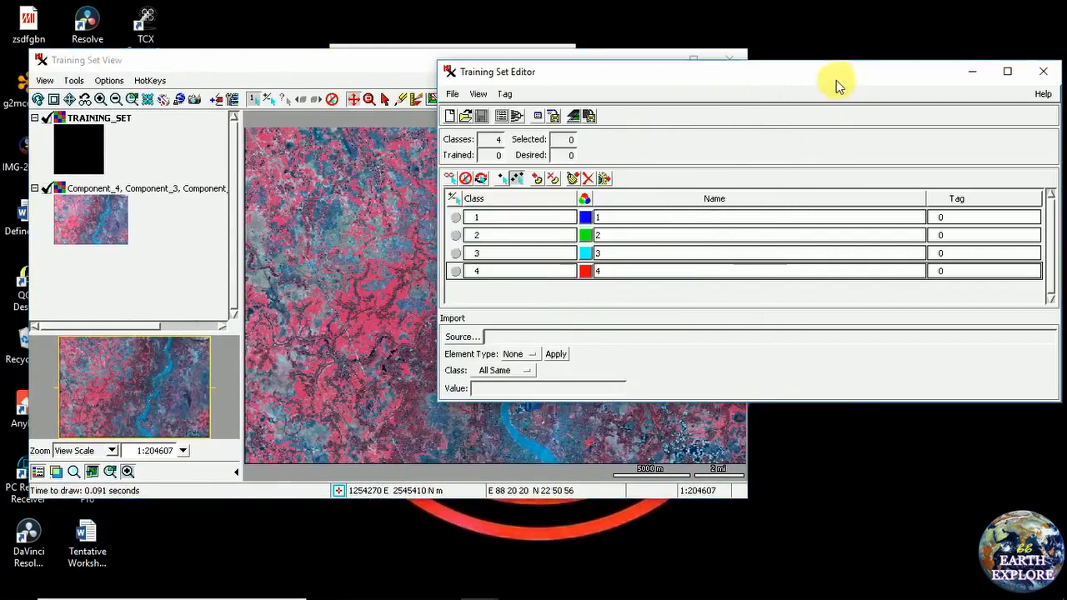
left_click(376, 66)
left_click(893, 90)
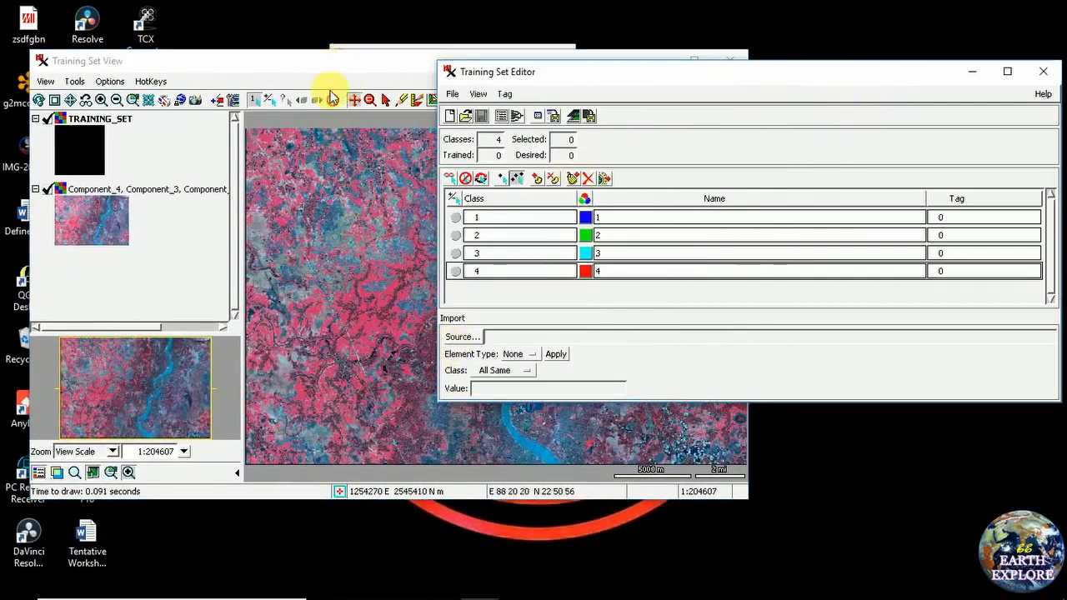
left_click(308, 68)
left_click_drag(309, 68, 359, 58)
left_click(783, 76)
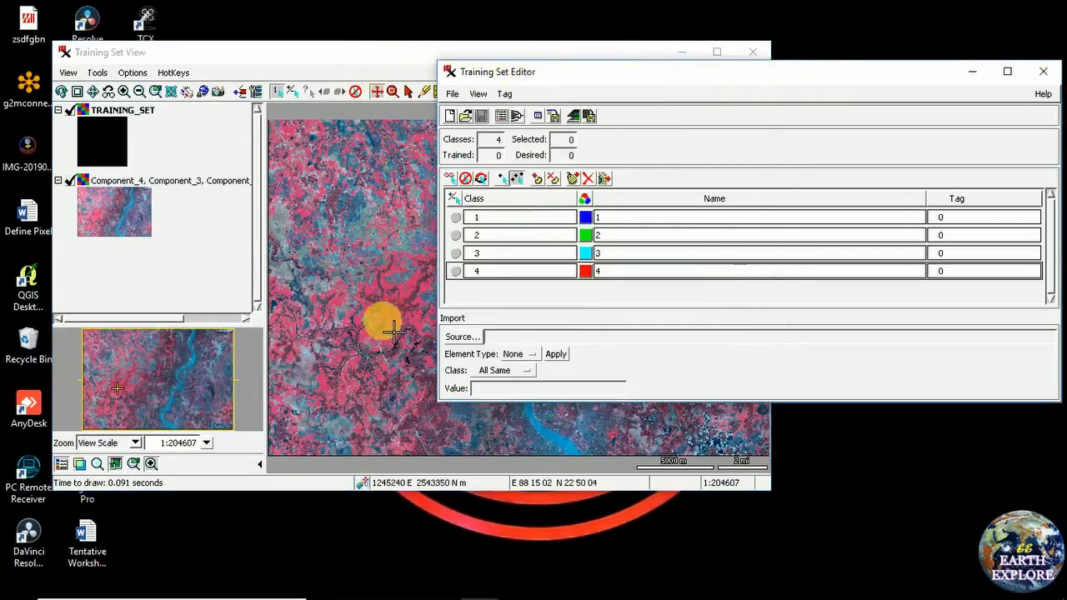
left_click_drag(397, 70, 381, 59)
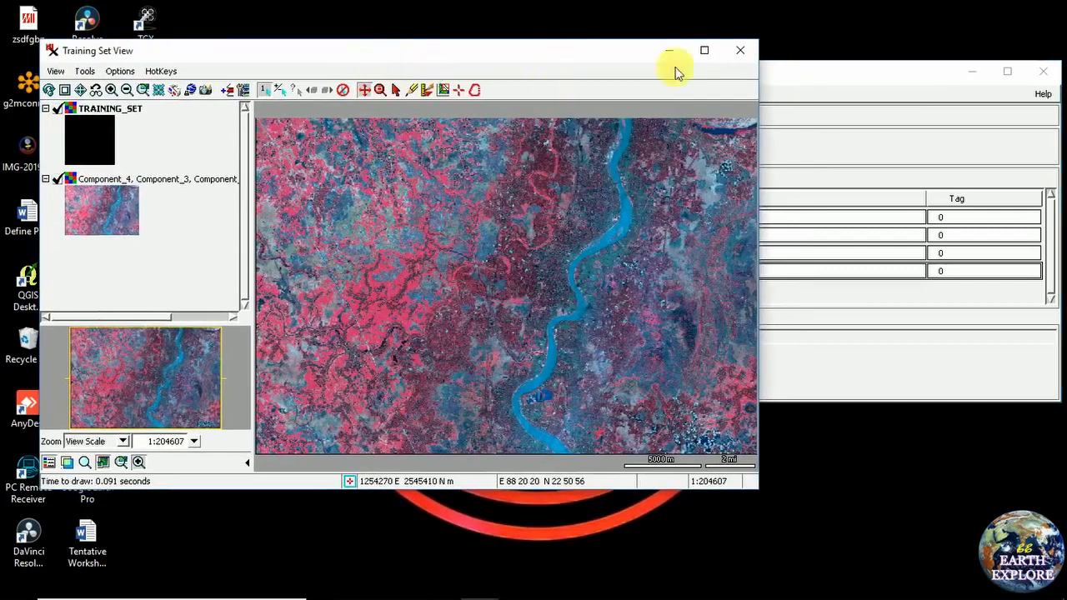
left_click(805, 78)
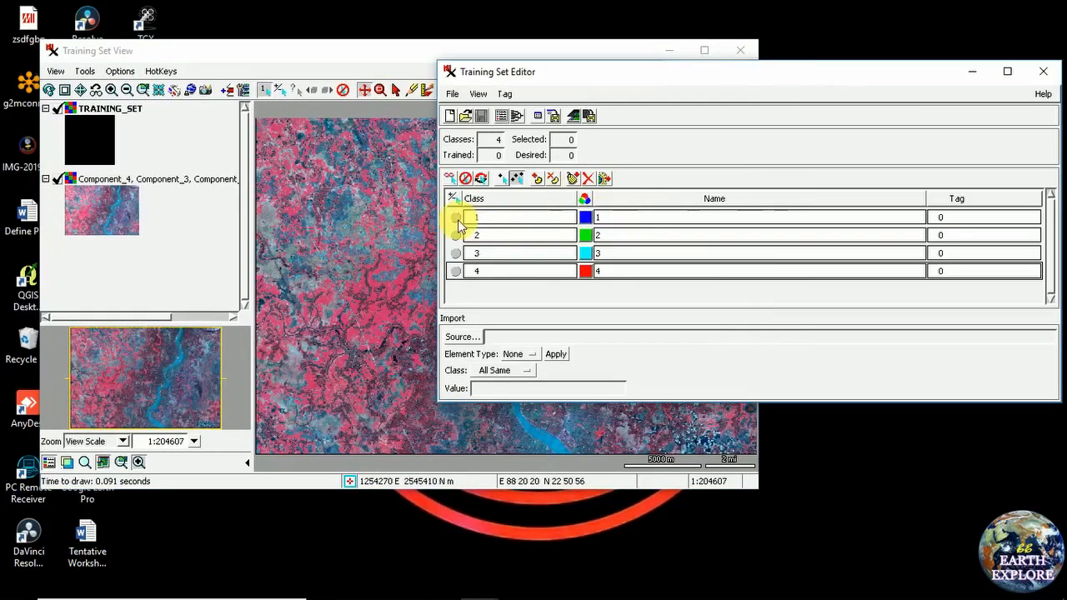
left_click(455, 218)
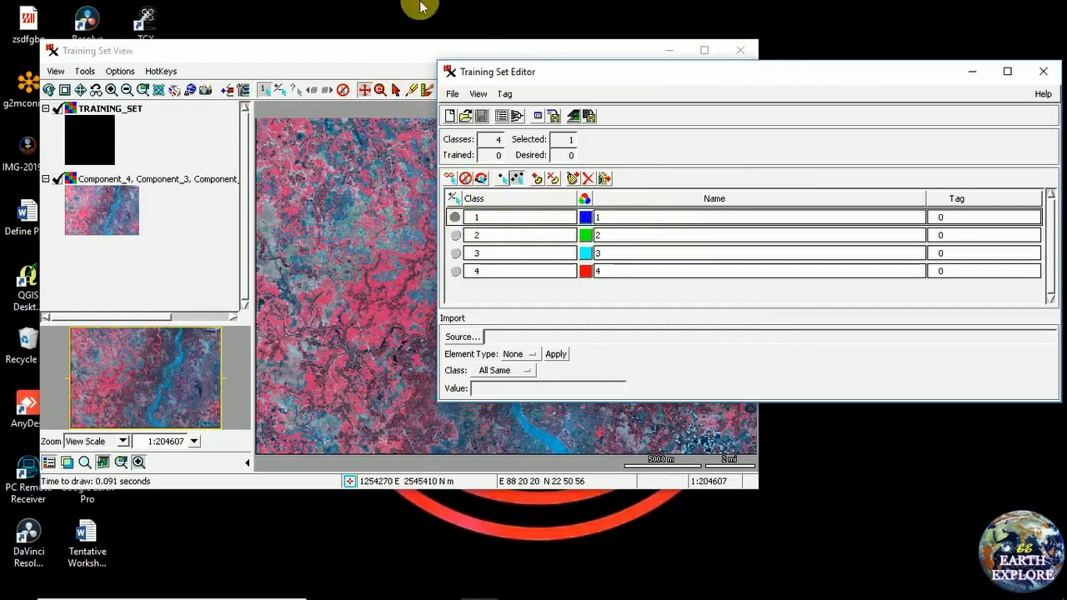
left_click(390, 52)
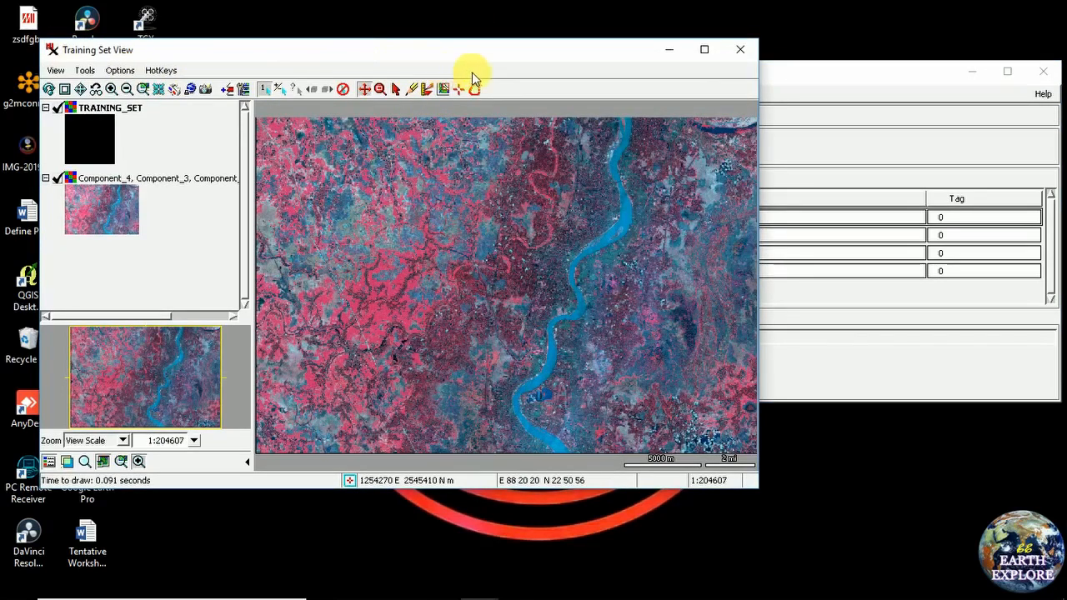
Zoom in on the river and outline a training polygon over its water
left_click(379, 90)
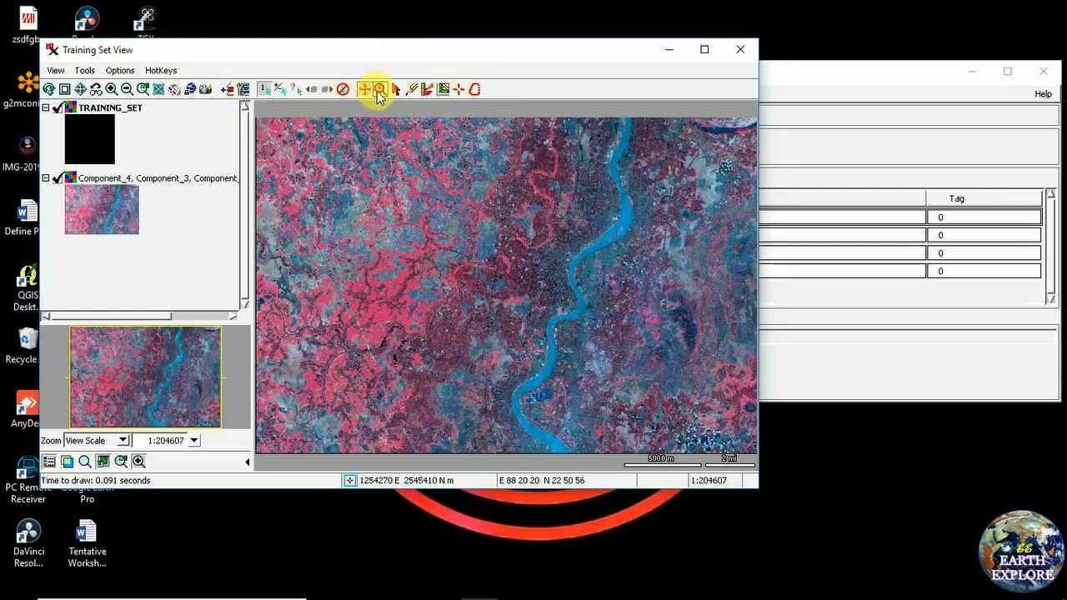
left_click_drag(538, 294, 604, 357)
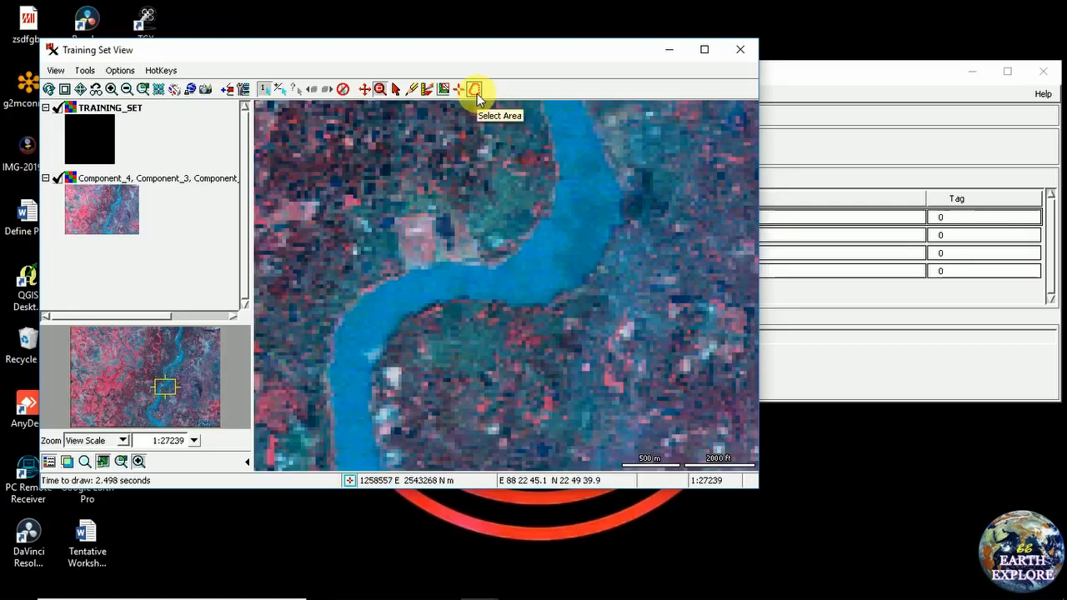
left_click(474, 89)
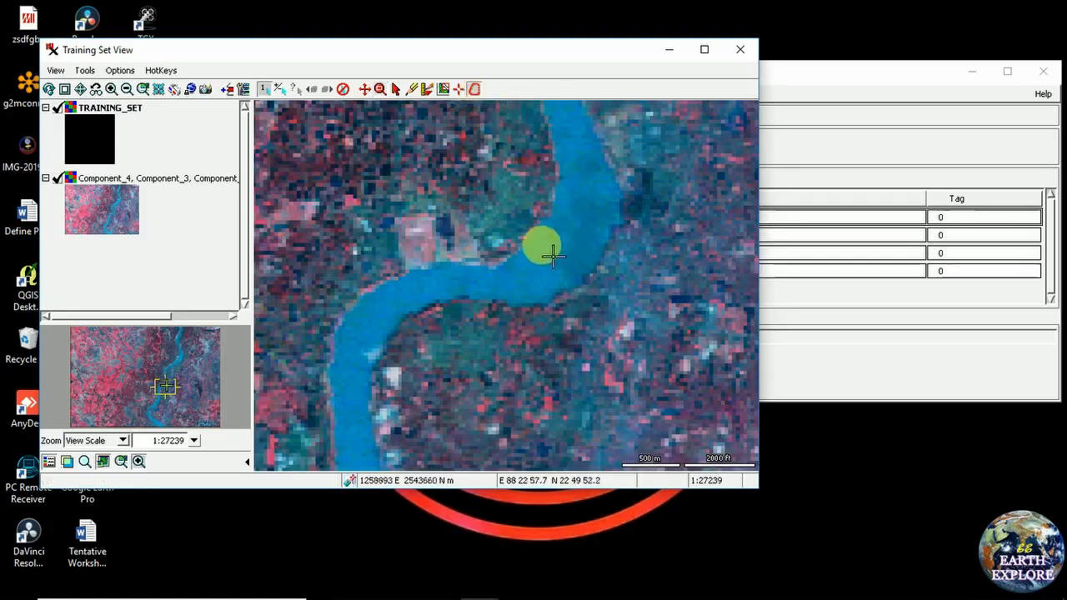
left_click(527, 263)
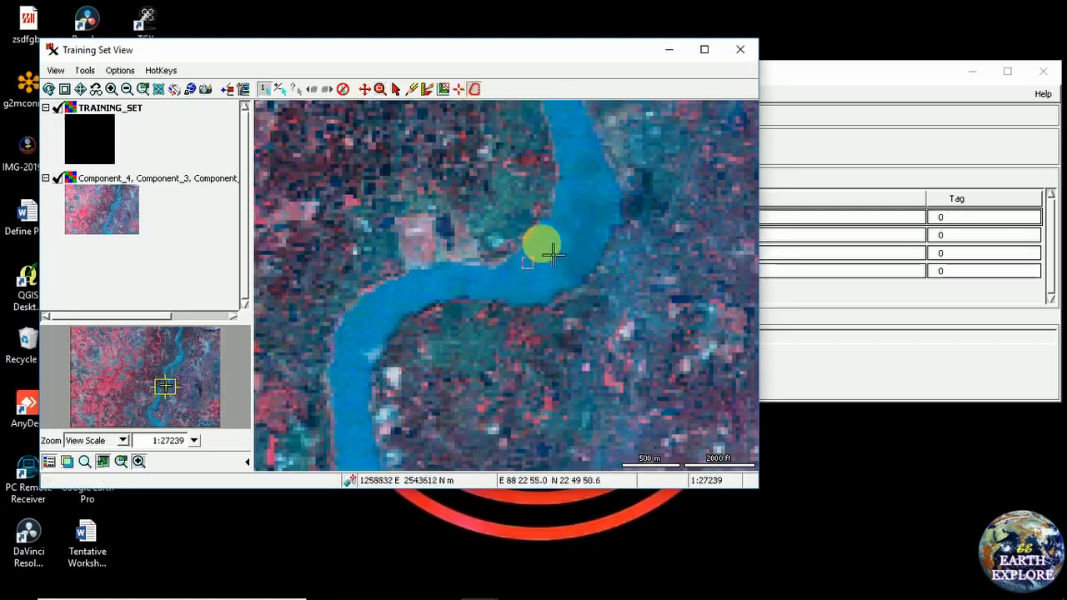
mouse_move(563, 248)
left_mouse_down()
mouse_move(567, 234)
mouse_move(578, 248)
mouse_move(566, 285)
left_mouse_up()
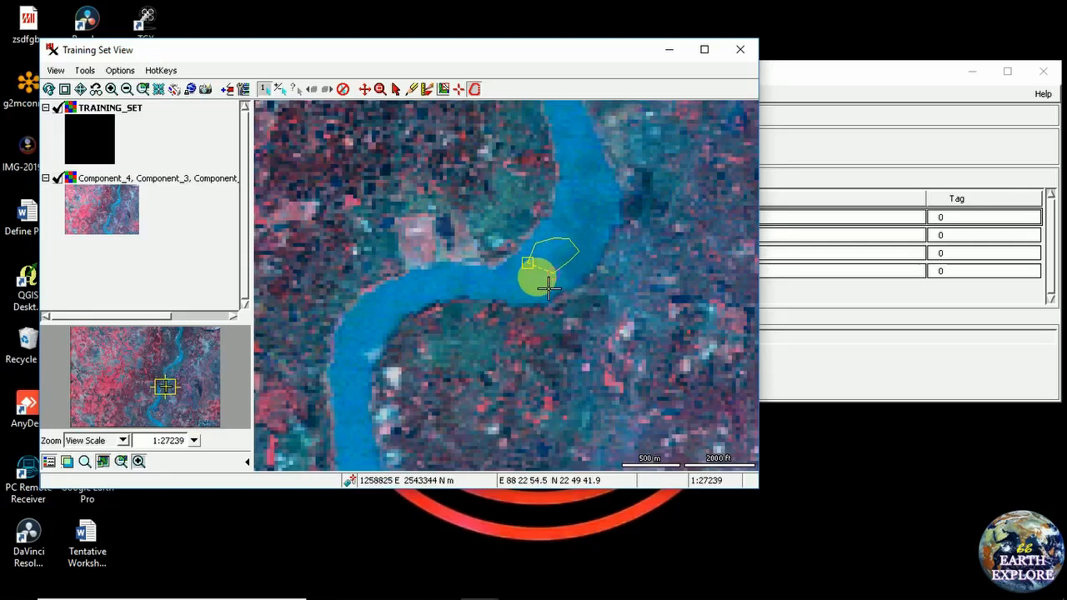
mouse_move(548, 288)
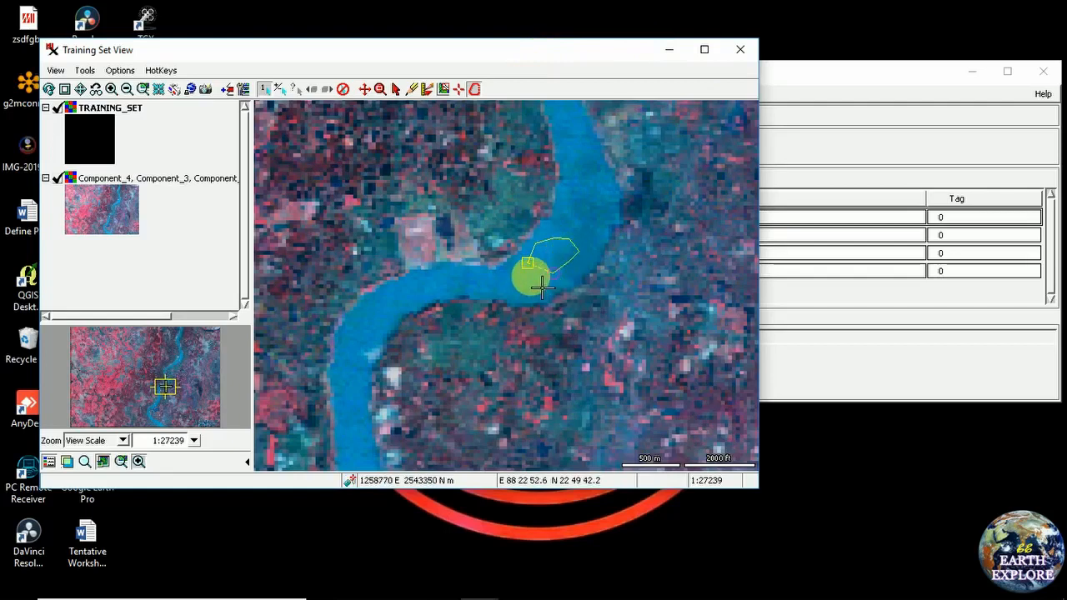
left_click_drag(464, 52, 504, 36)
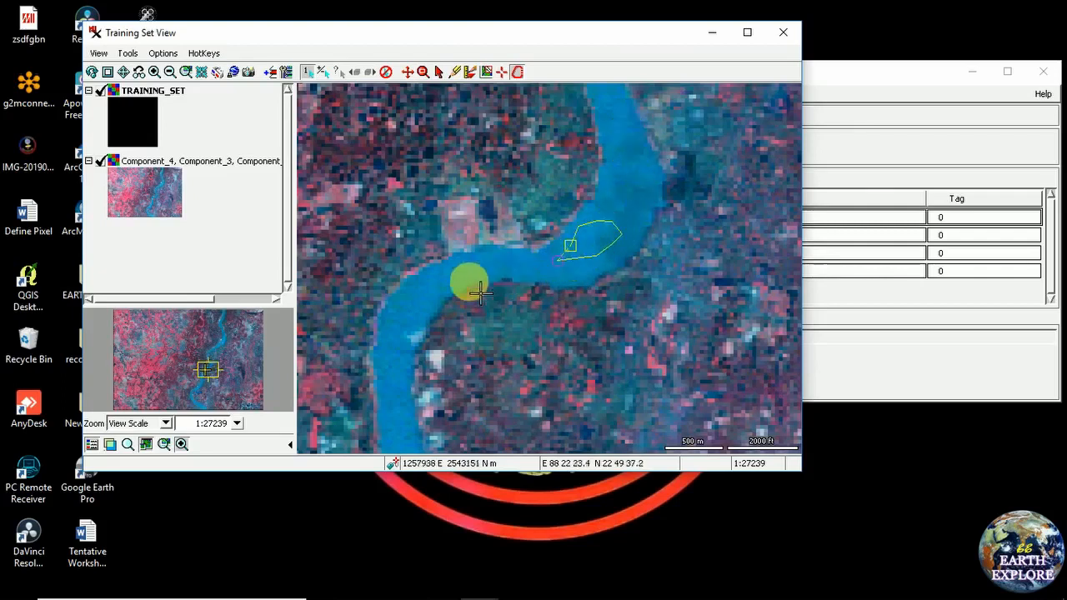
double_click(617, 251)
left_click_drag(507, 38, 413, 46)
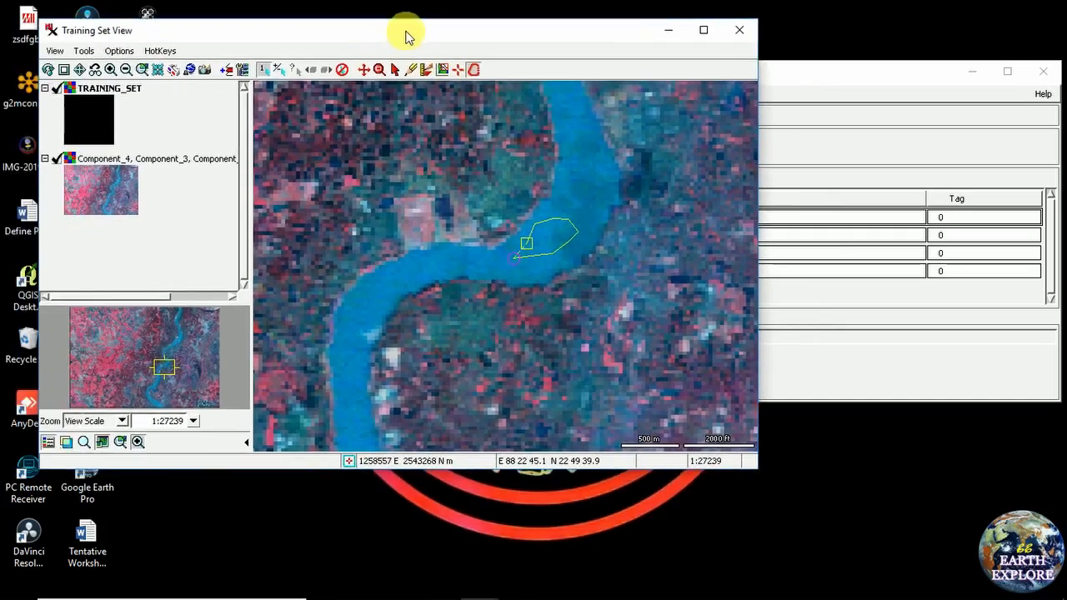
Assign all cells inside the river polygon to class 1
right_click(551, 240)
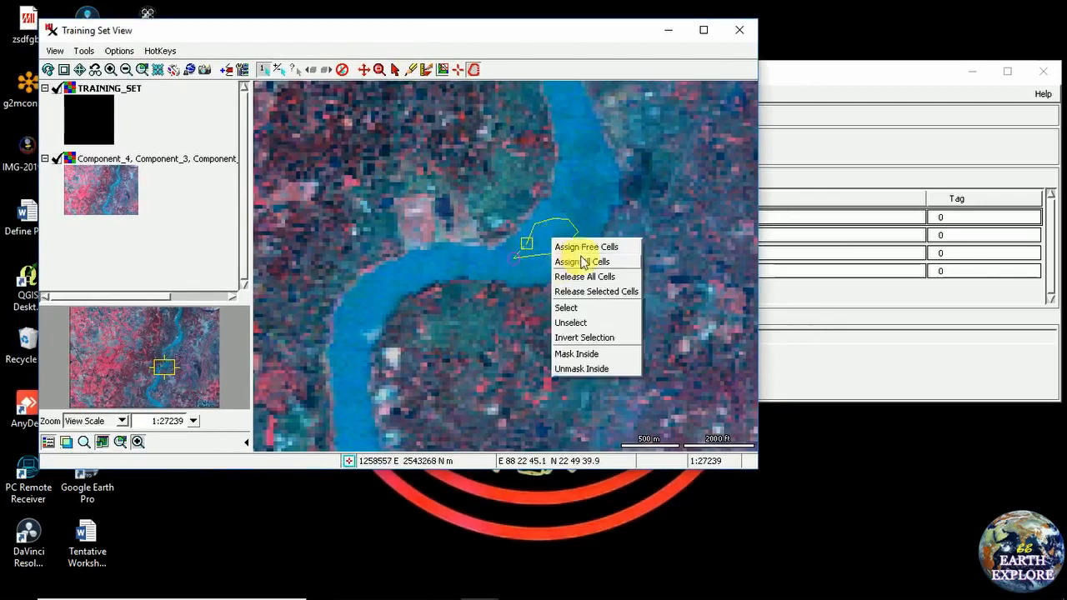
left_click(569, 263)
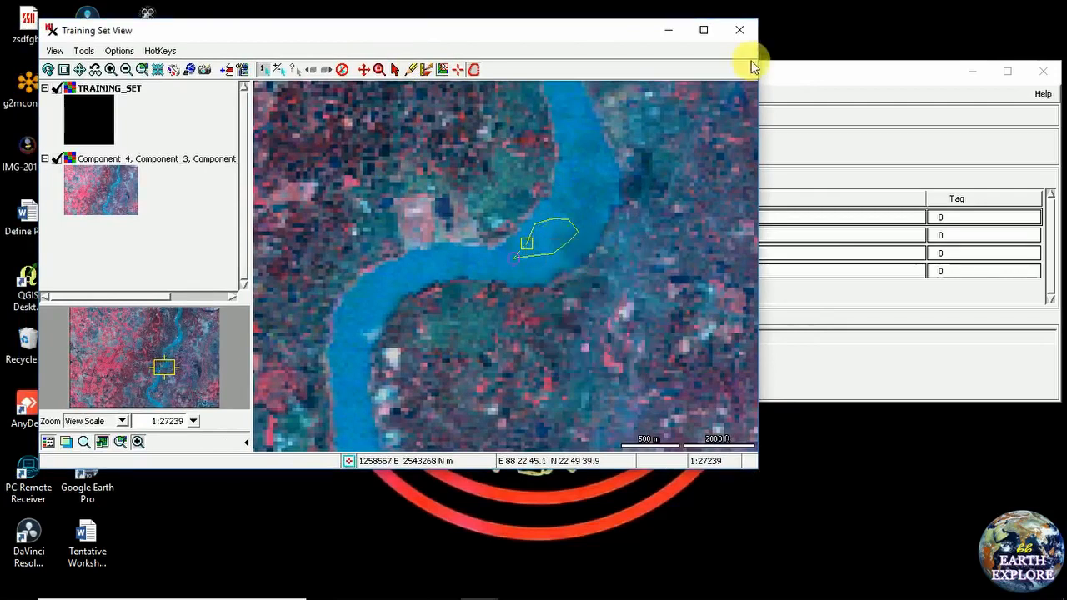
left_click(797, 75)
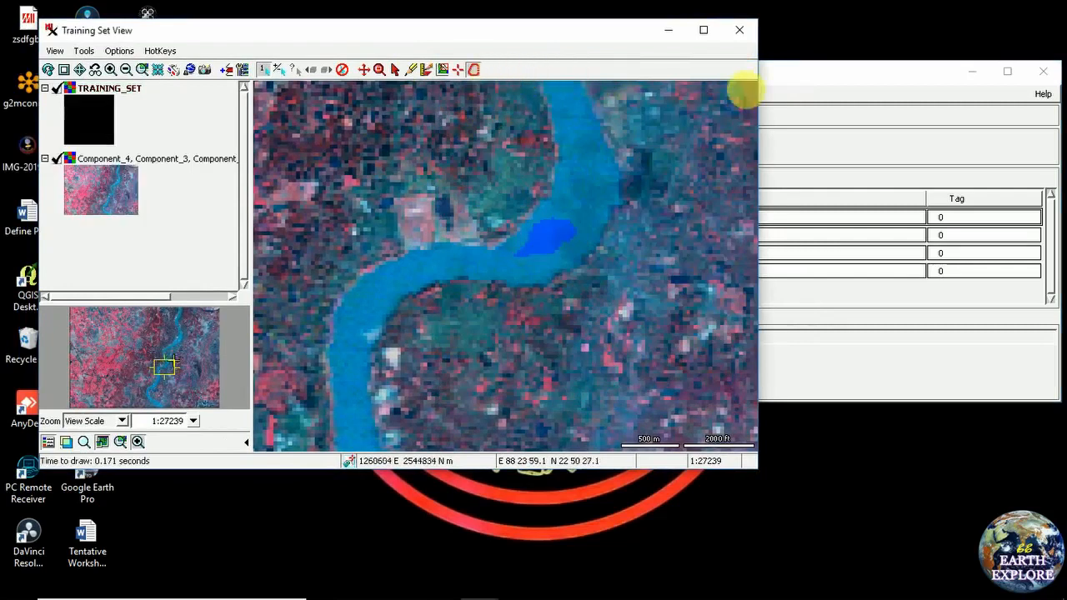
Rename class 1 from '1' to 'water body' in the Training Set Editor
left_click(822, 71)
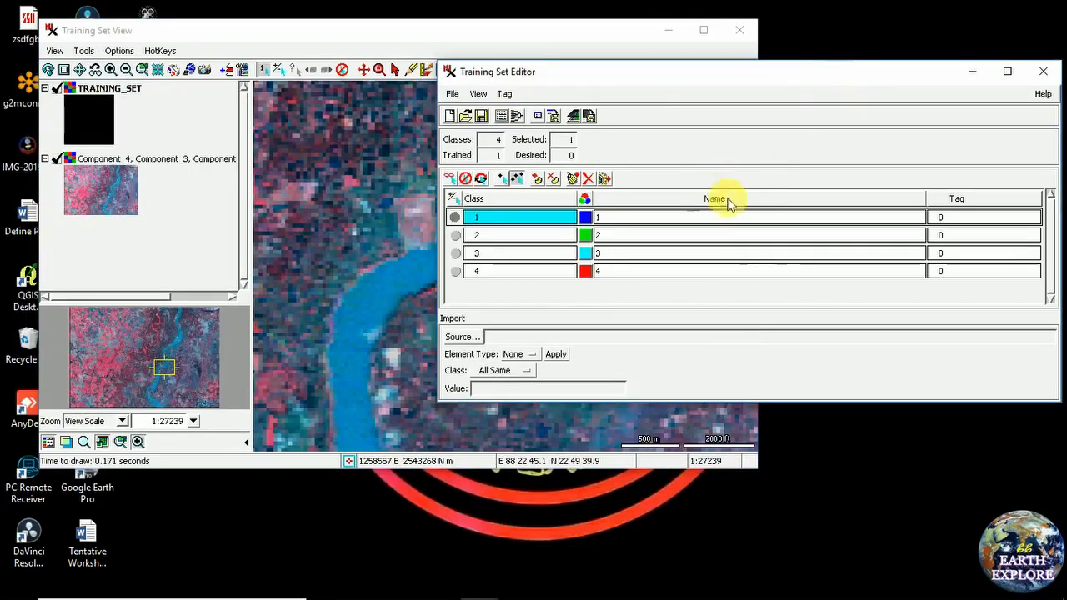
double_click(627, 219)
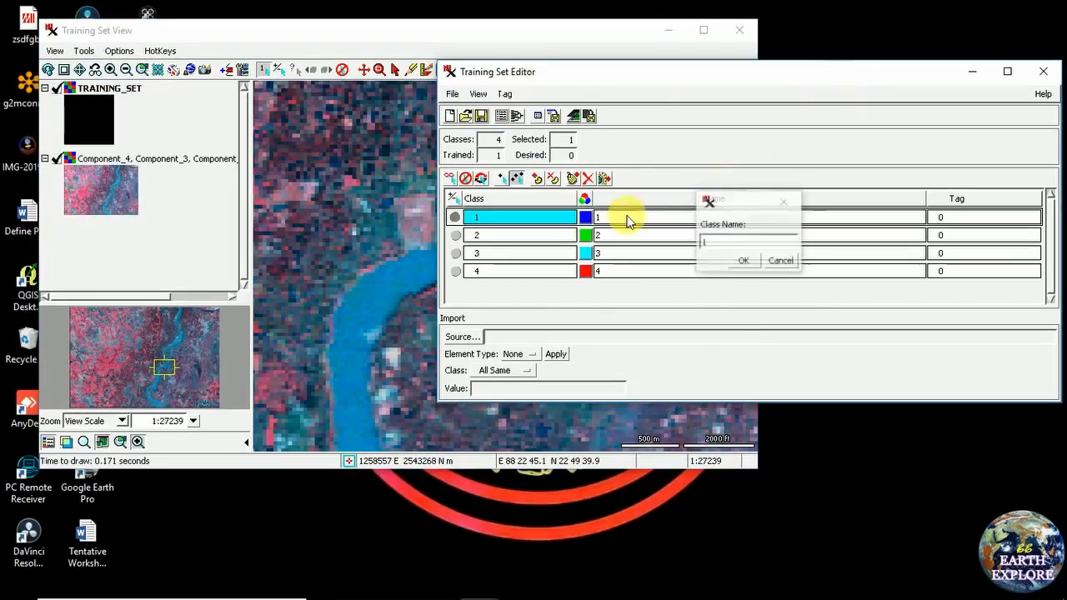
left_click(751, 247)
key("BackSpace")
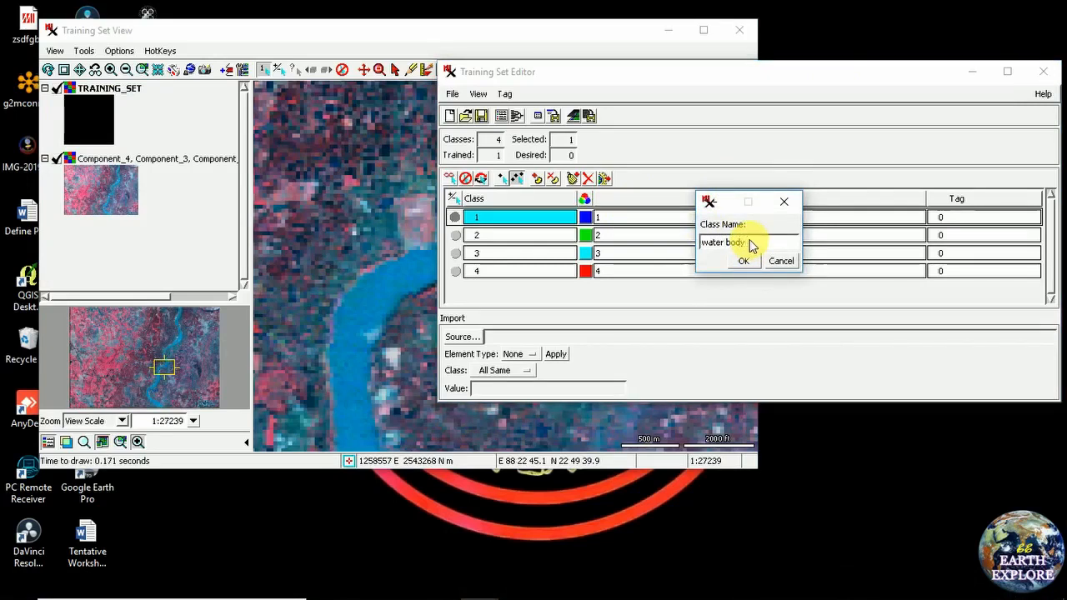
left_click(743, 261)
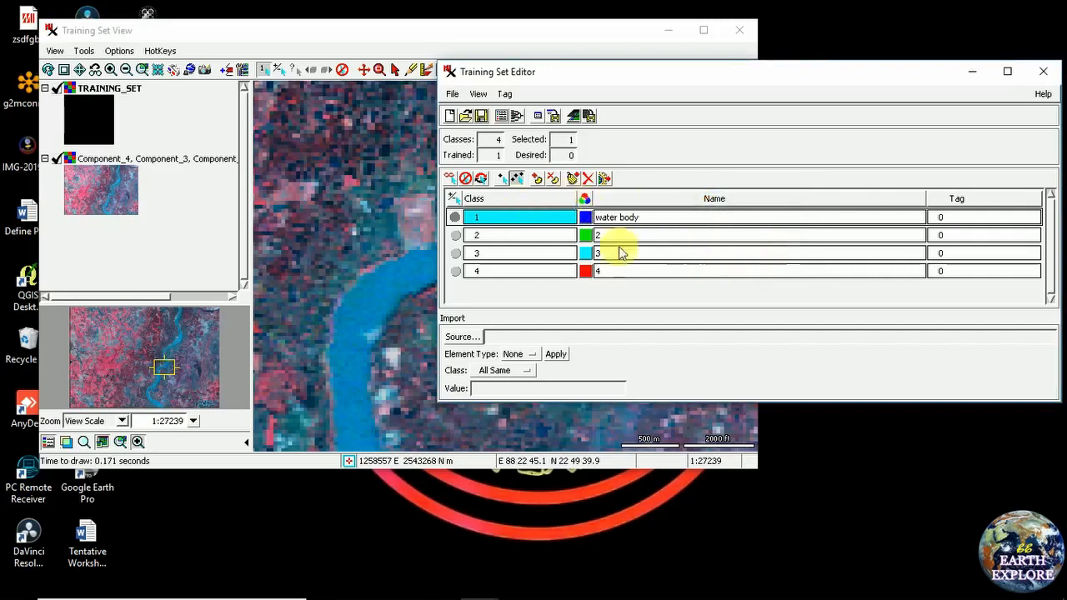
left_click(83, 72)
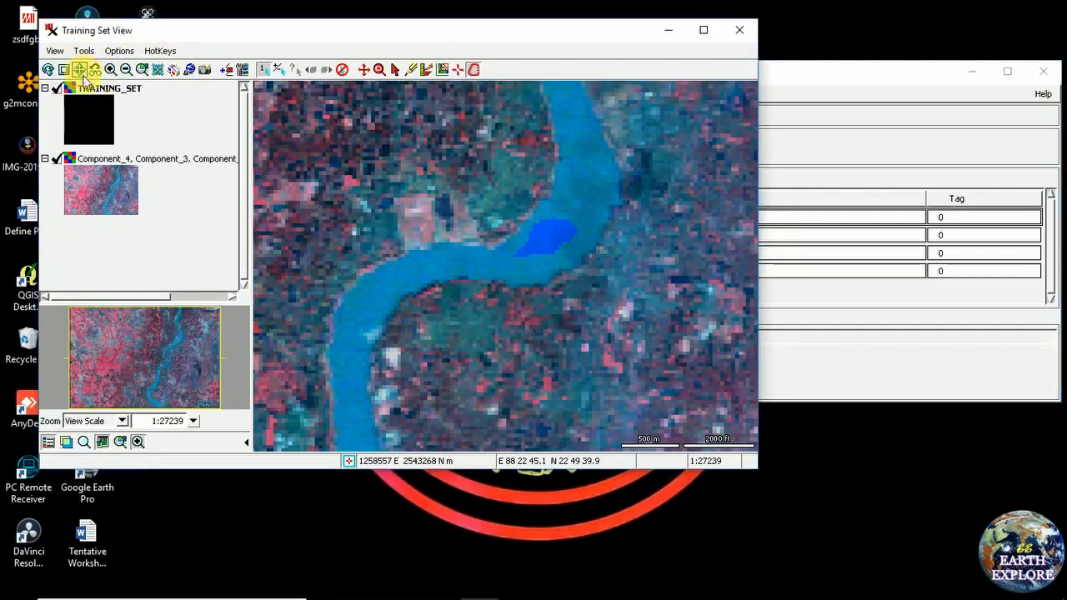
Return to the full image extent and box-zoom into the image's top-right corner
left_click(84, 76)
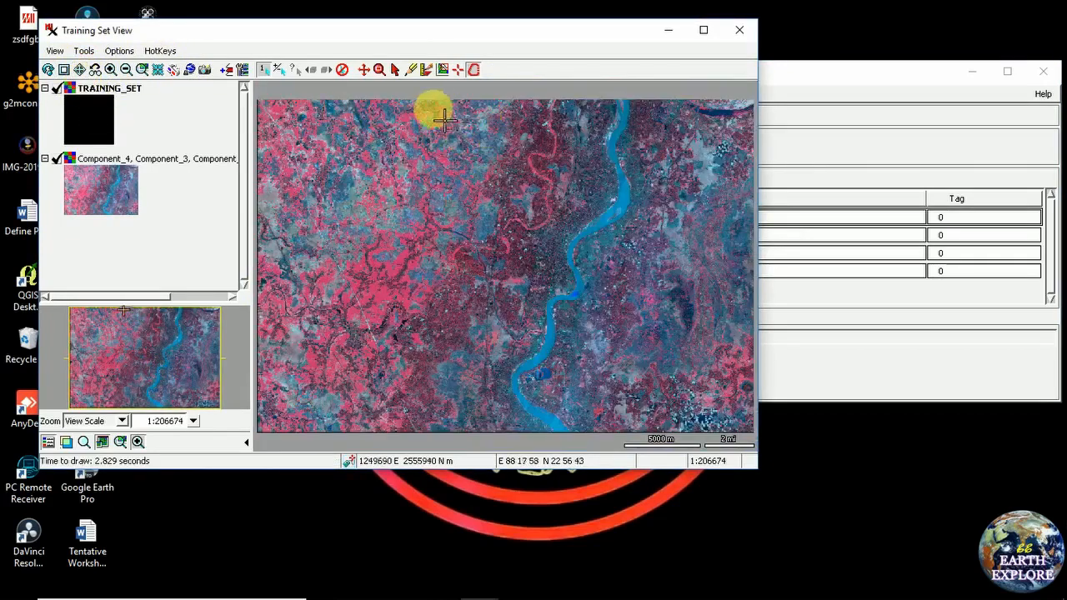
left_click(380, 70)
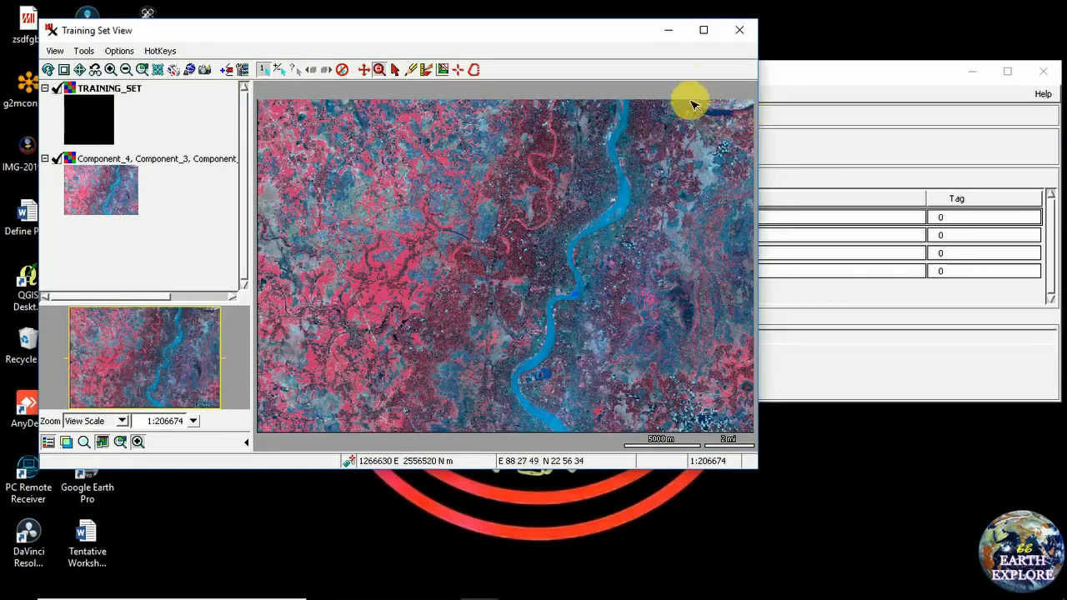
left_click_drag(689, 102, 750, 137)
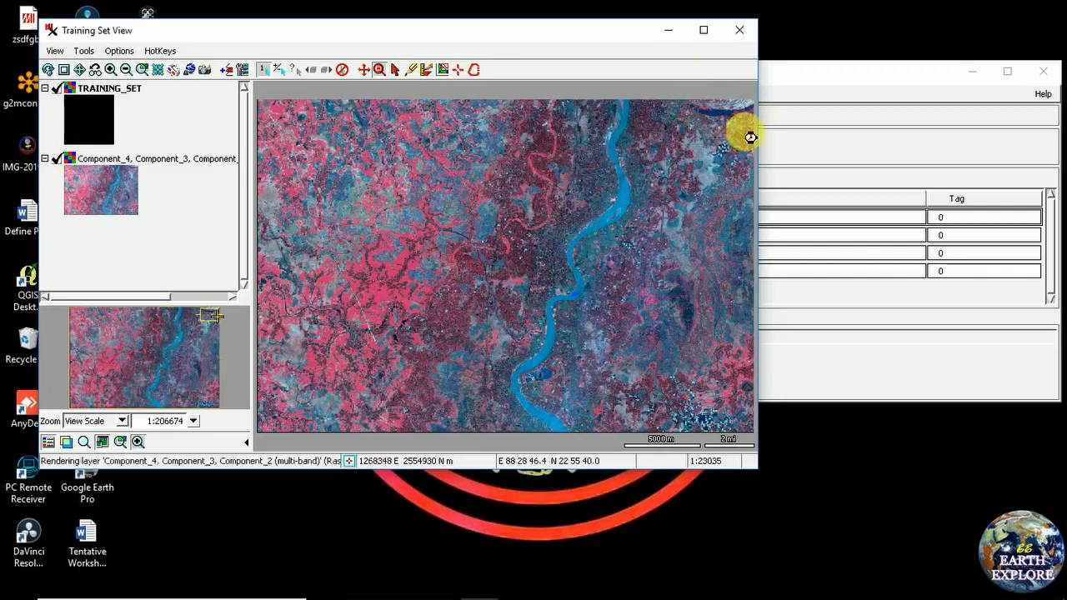
Outline the dark water in the top-right corner, assign all its cells to water body, then show the full image
left_click(477, 70)
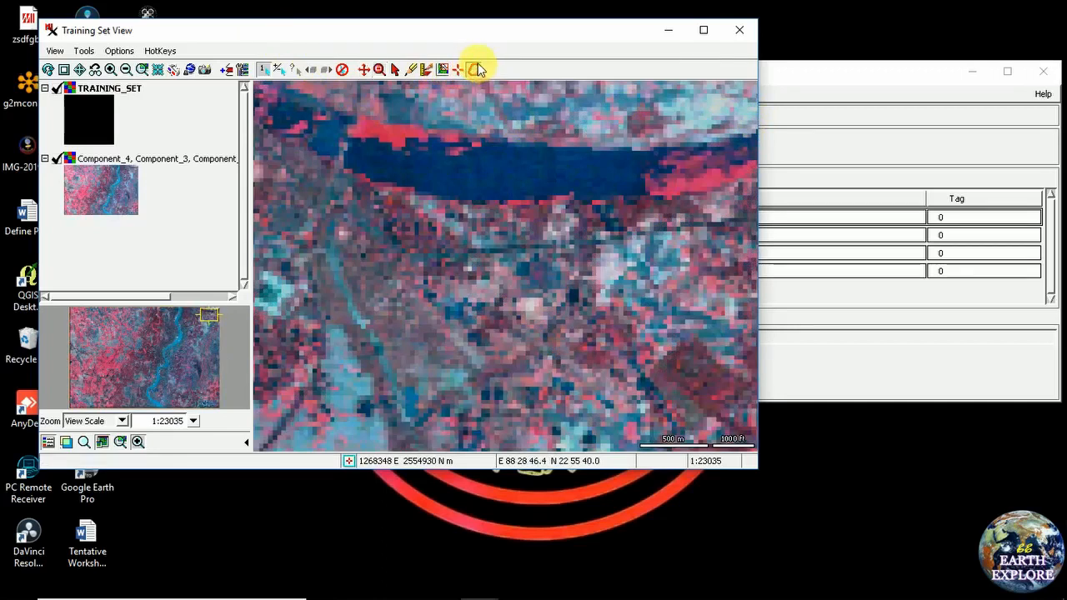
left_click(433, 169)
left_click(503, 165)
left_click(548, 180)
left_click(476, 185)
right_click(498, 173)
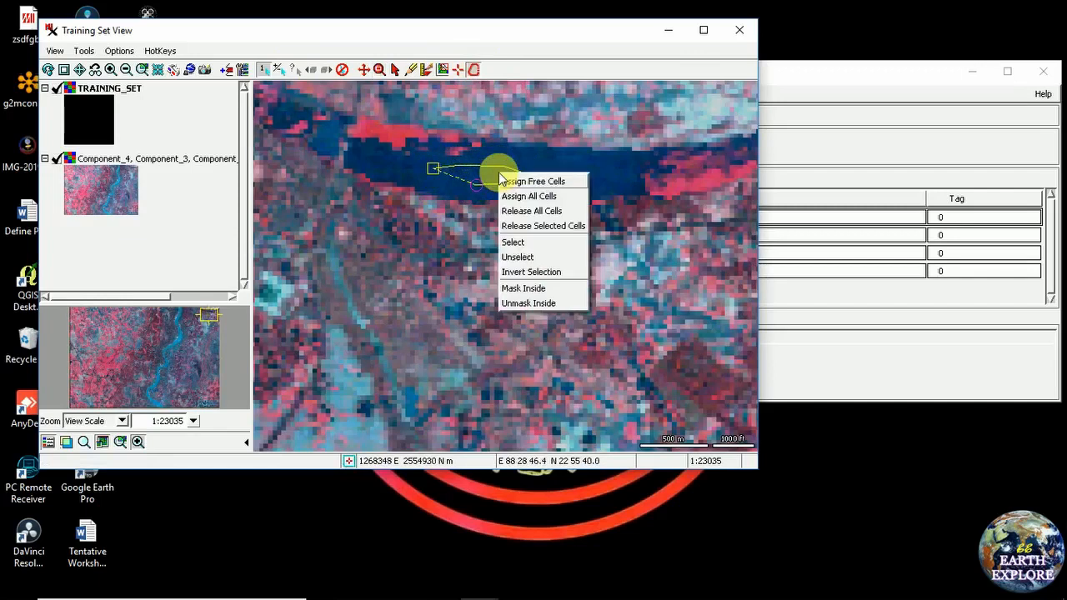
left_click(524, 196)
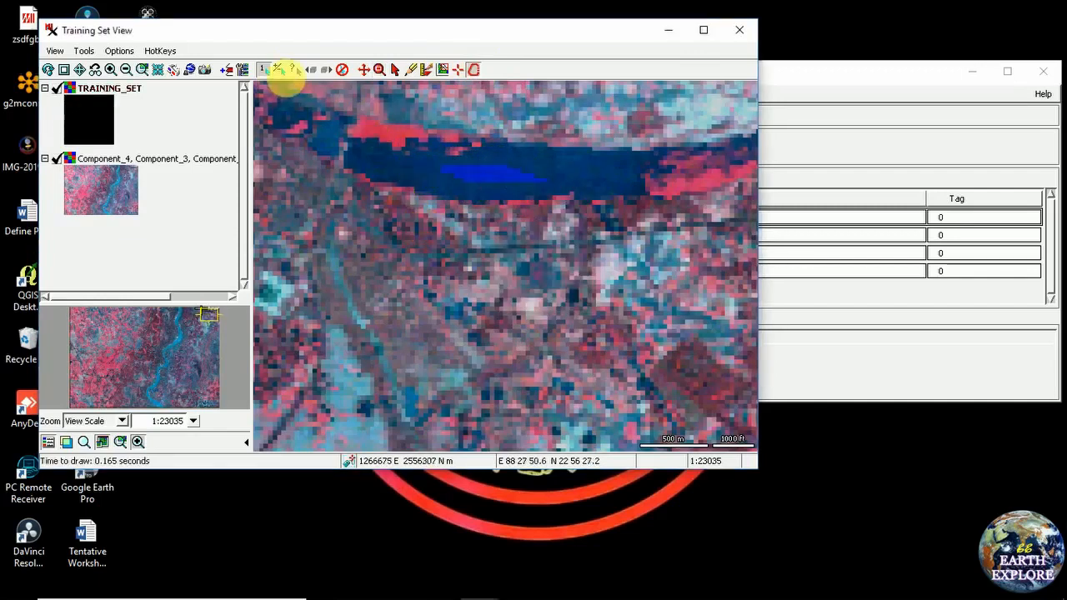
left_click(80, 71)
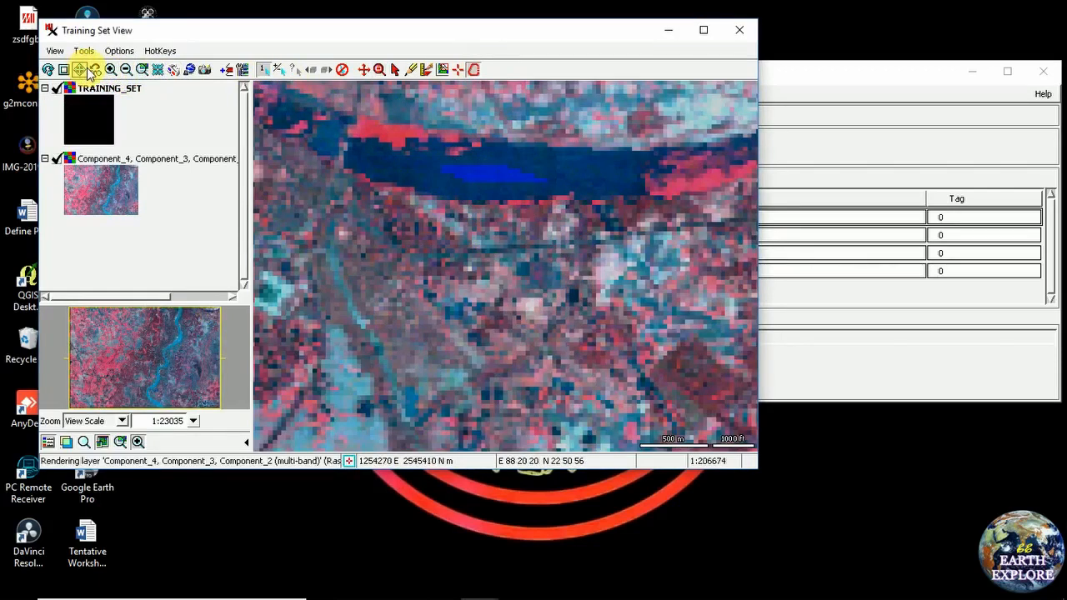
Box-zoom onto the lower-right ponds, outline a dark pond, and assign its cells to water body
left_click(379, 70)
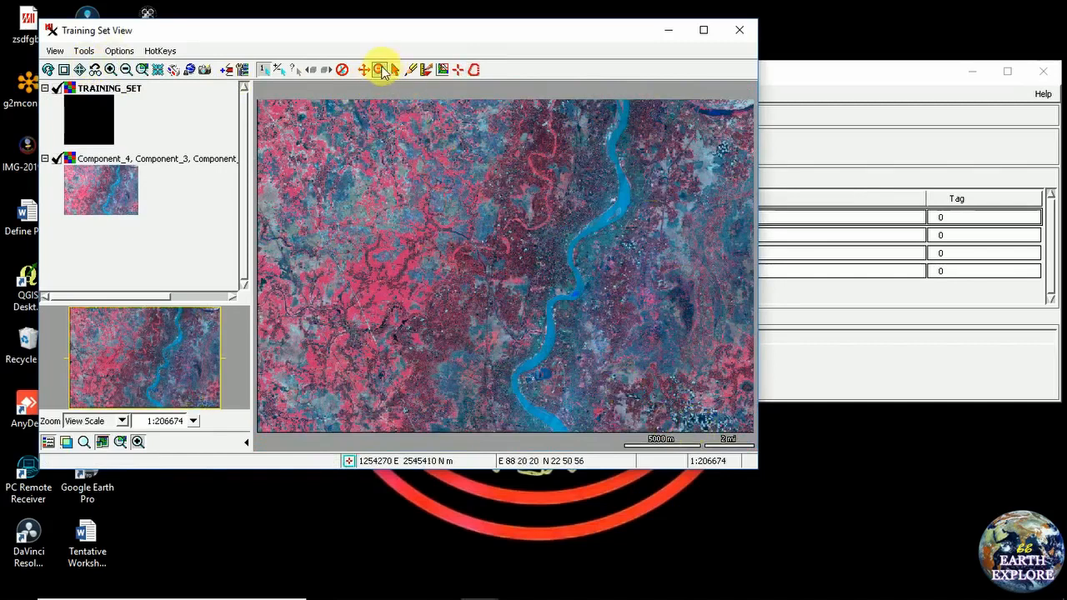
left_click_drag(674, 385, 739, 442)
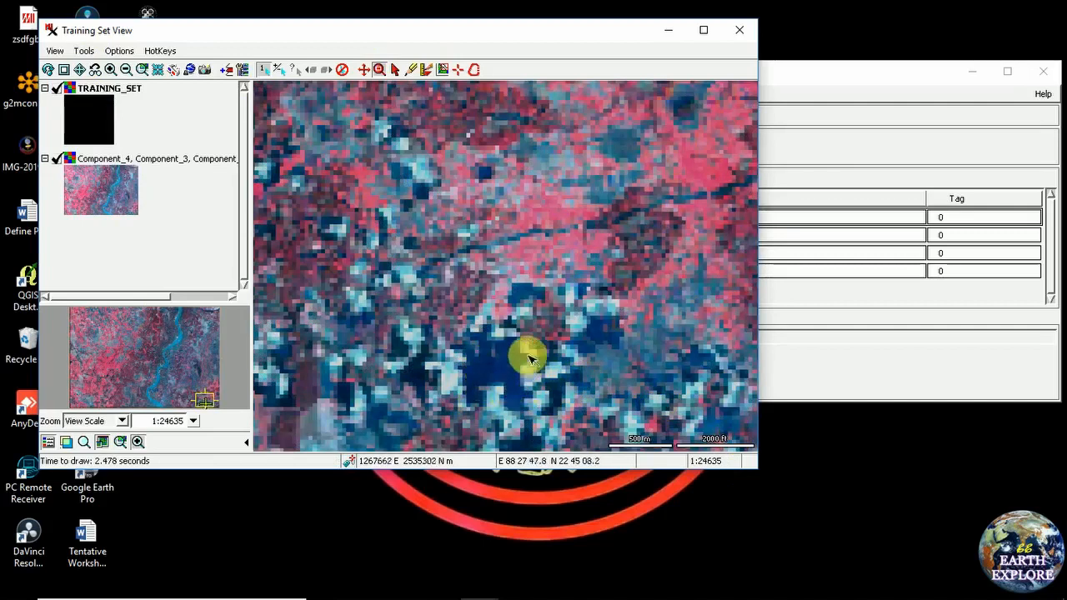
left_click(473, 70)
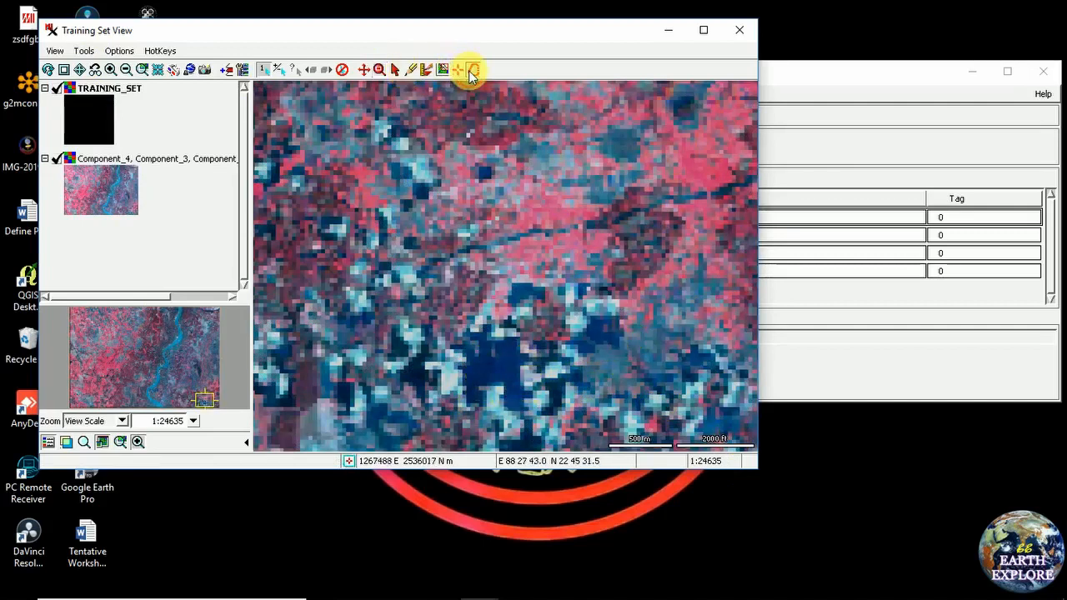
mouse_move(478, 368)
left_mouse_down()
mouse_move(506, 362)
mouse_move(498, 371)
left_mouse_up()
right_click(497, 371)
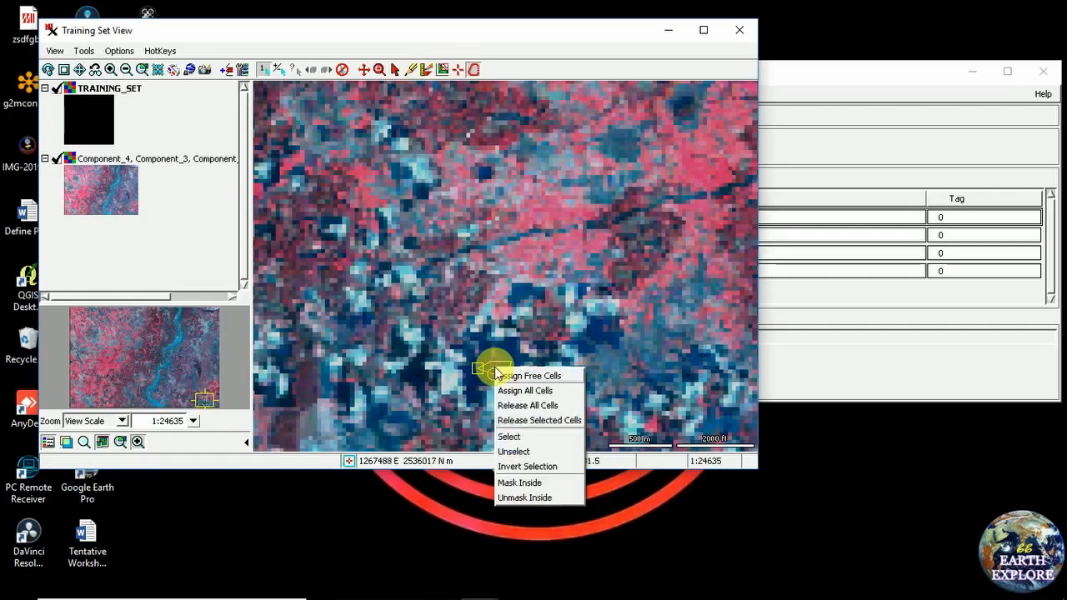
left_click(521, 392)
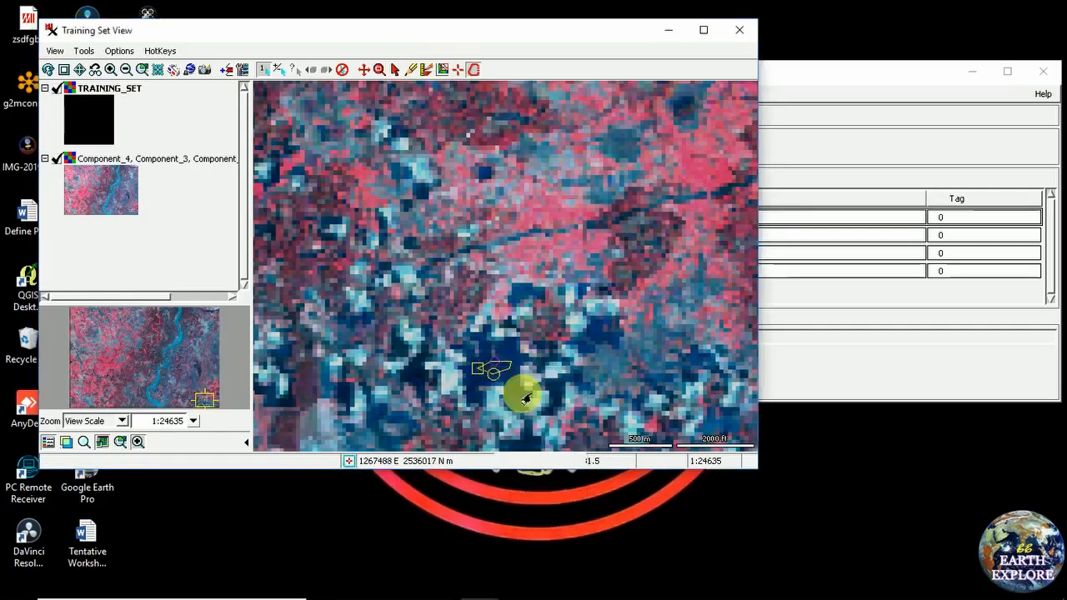
left_click(807, 80)
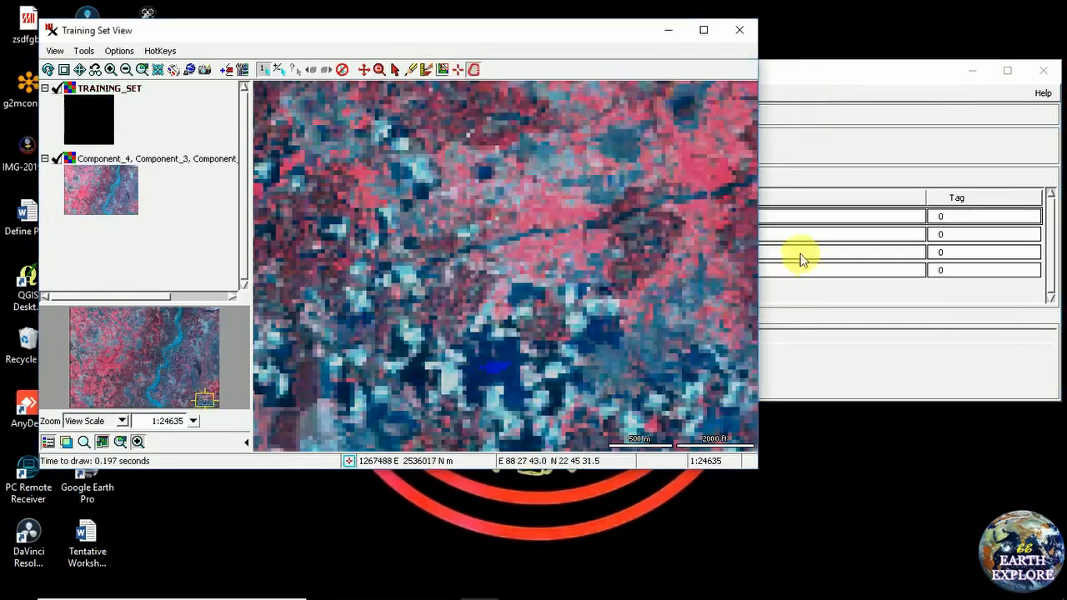
left_click(838, 78)
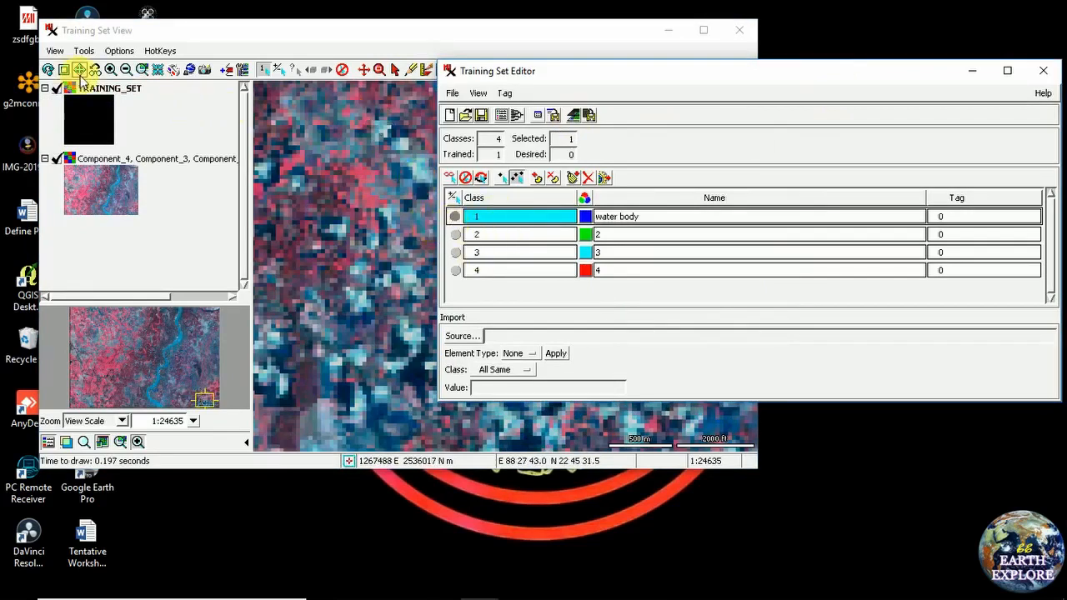
Restore the full view, toggle the composite image layer, and bring the Training Set Editor forward
left_click(81, 77)
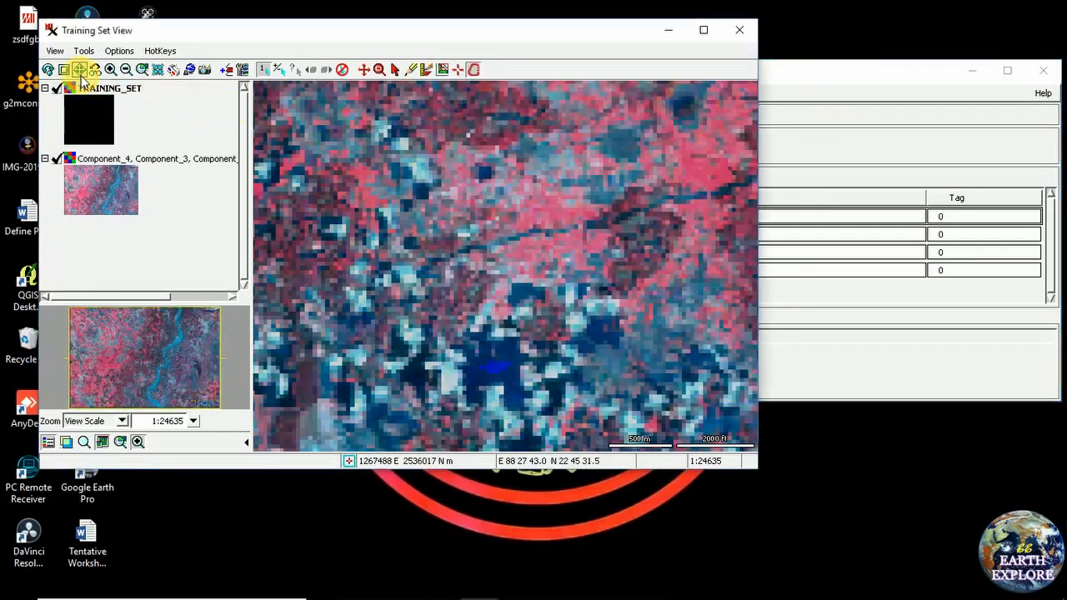
left_click(57, 159)
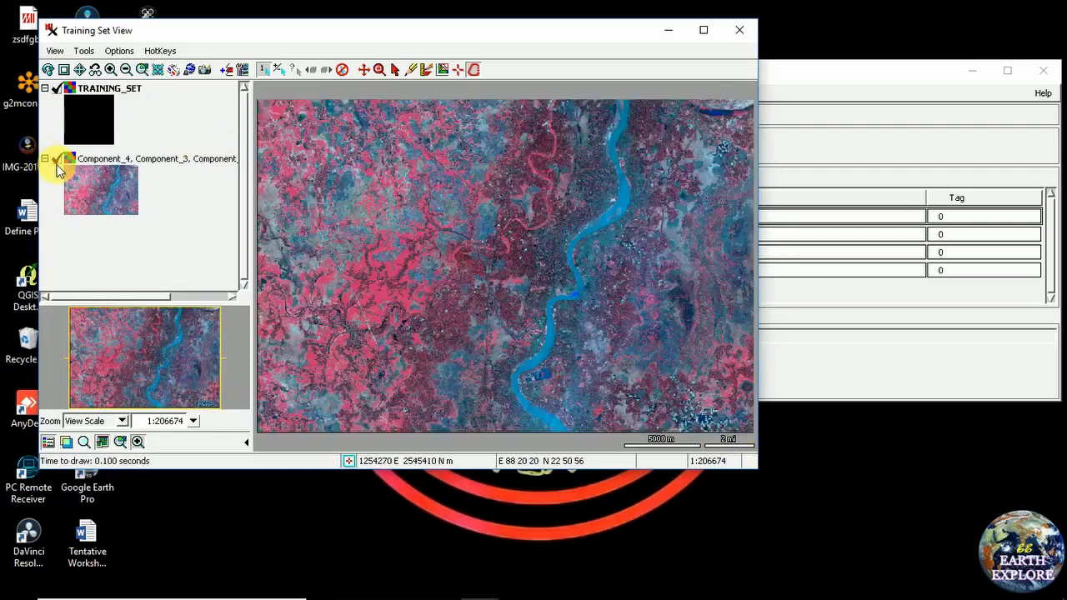
left_click(825, 77)
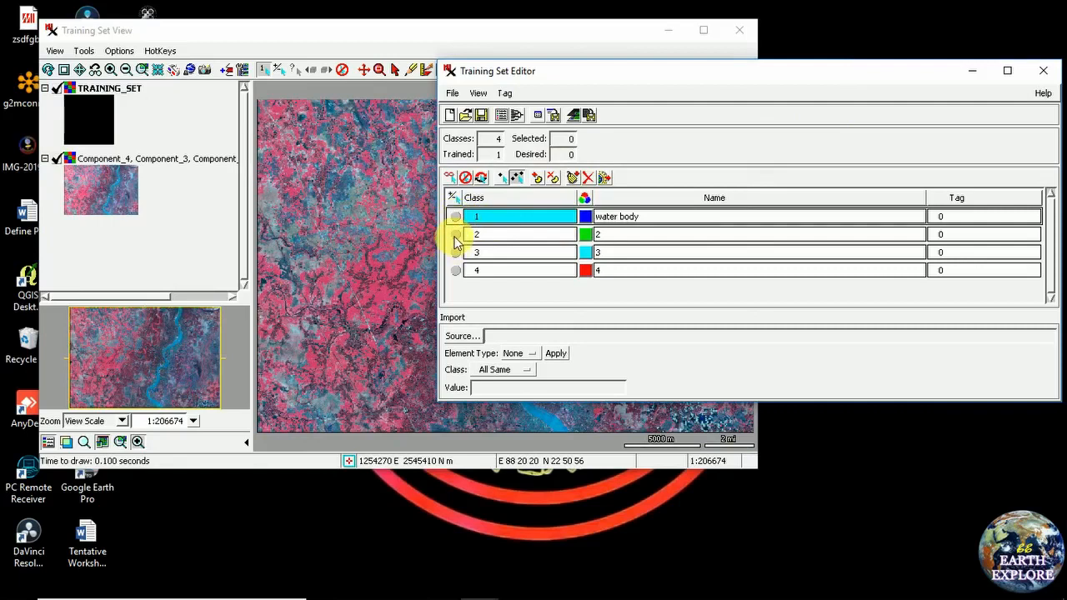
Name class 2 'vegetation' in the Training Set Editor, then return to the map view
left_click(455, 235)
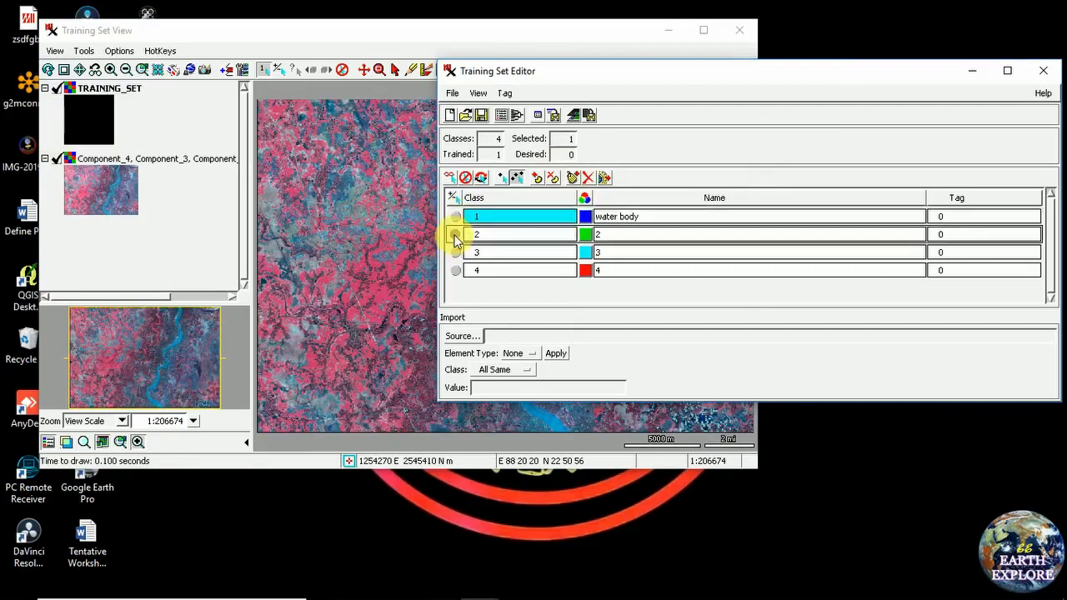
double_click(631, 234)
left_click(751, 242)
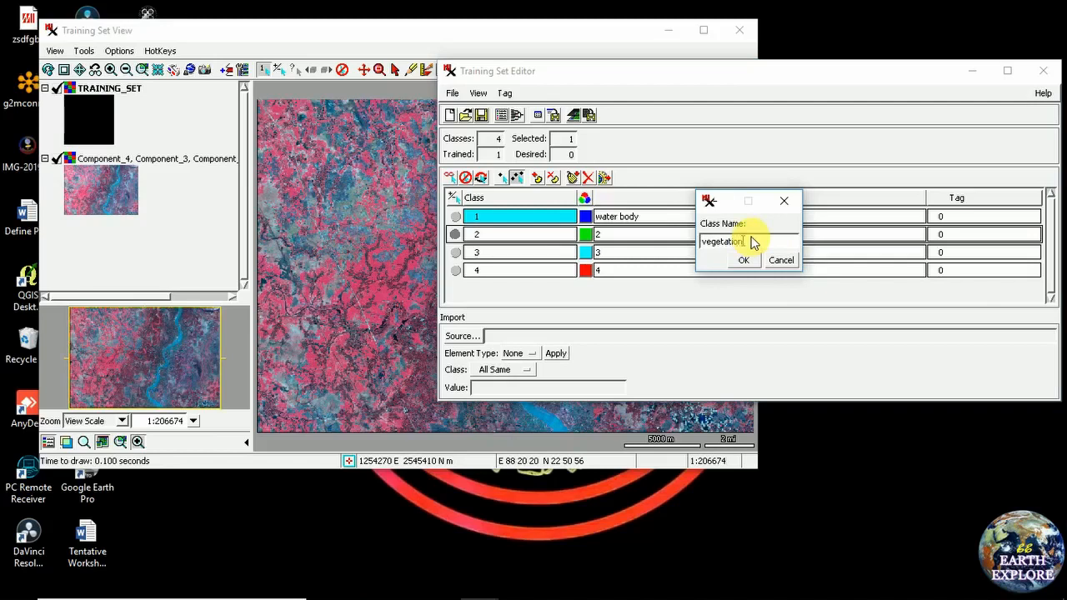
left_click(744, 261)
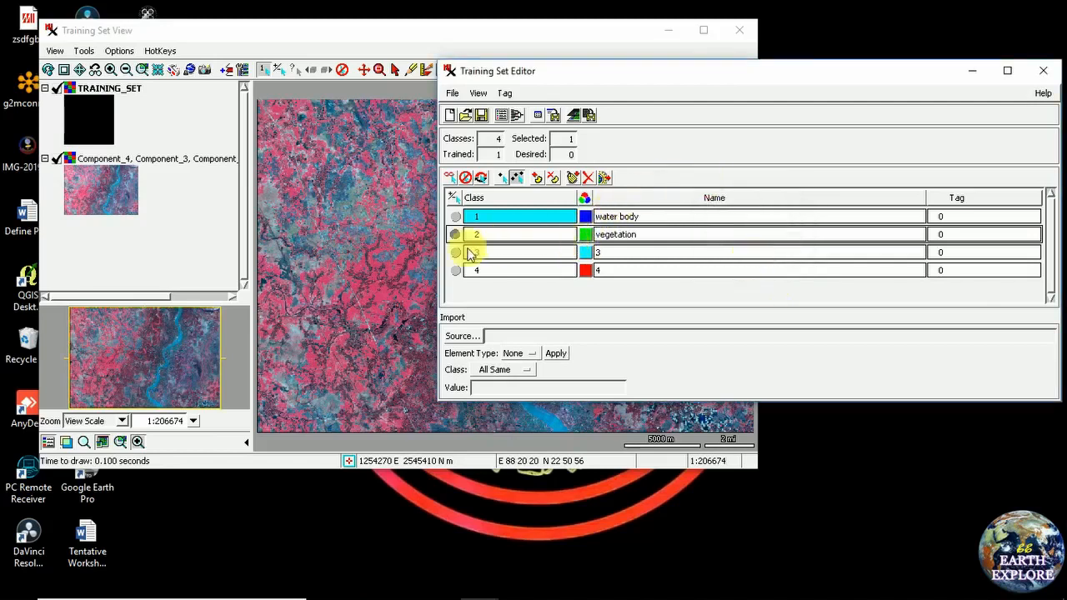
left_click(500, 37)
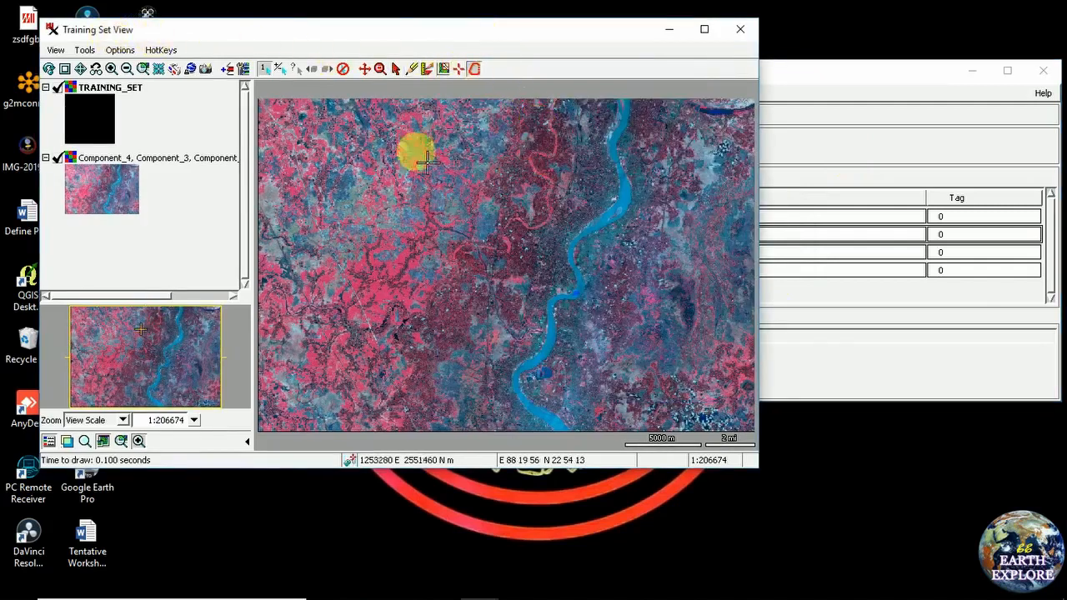
Try a 2x zoom west of the river, then return to the full image extent
left_click(112, 69)
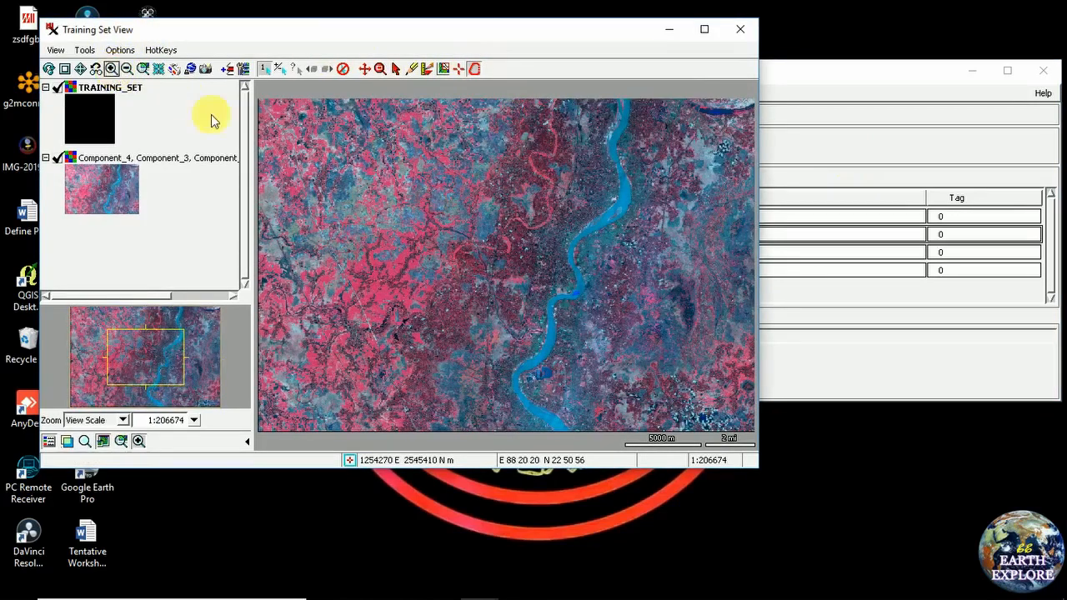
left_click(350, 283)
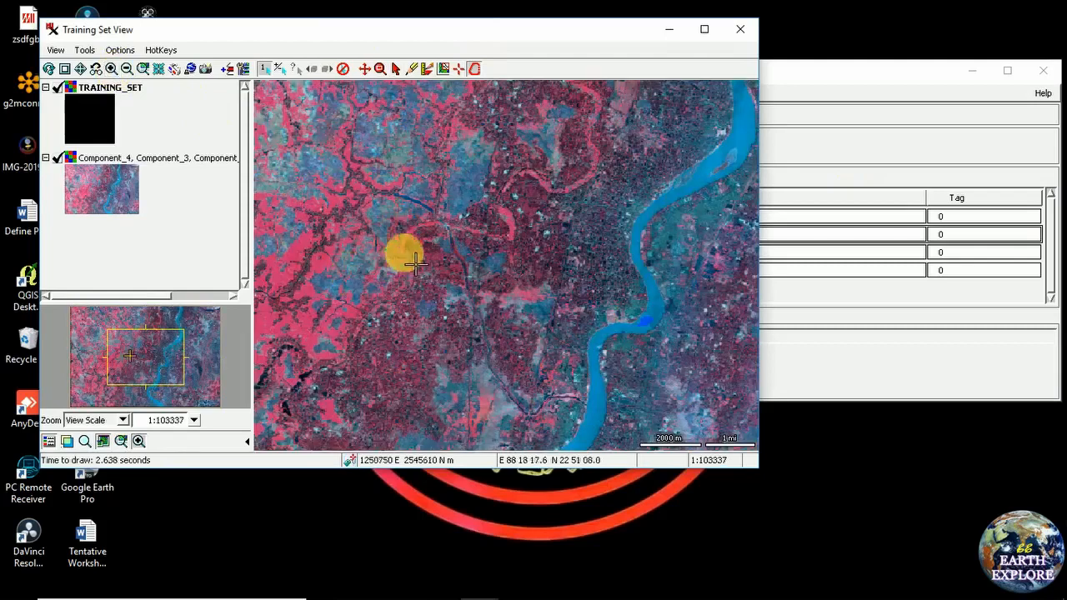
left_click(81, 72)
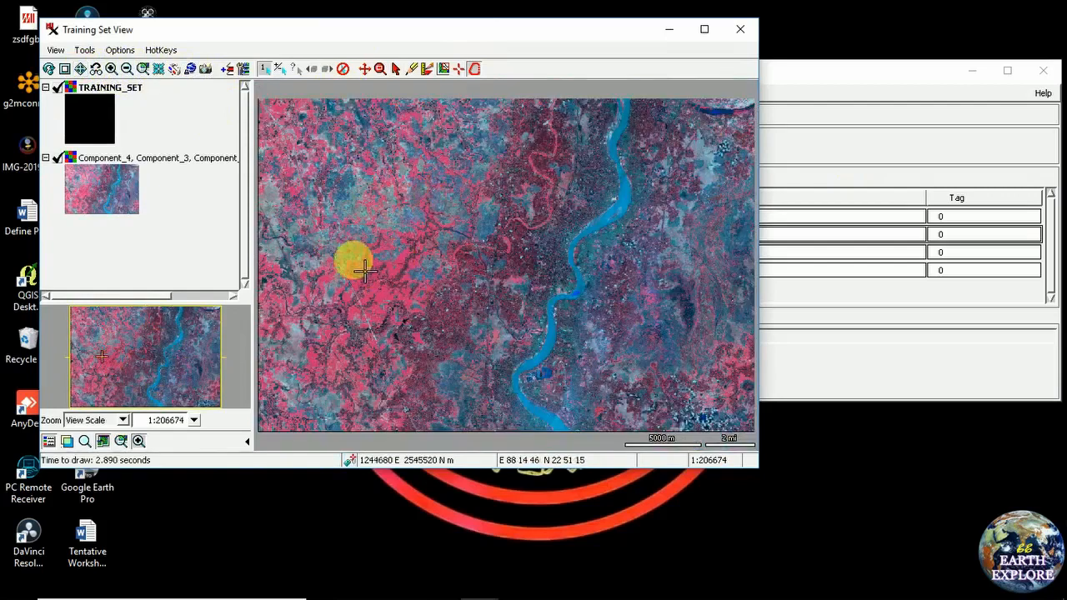
left_click(422, 319)
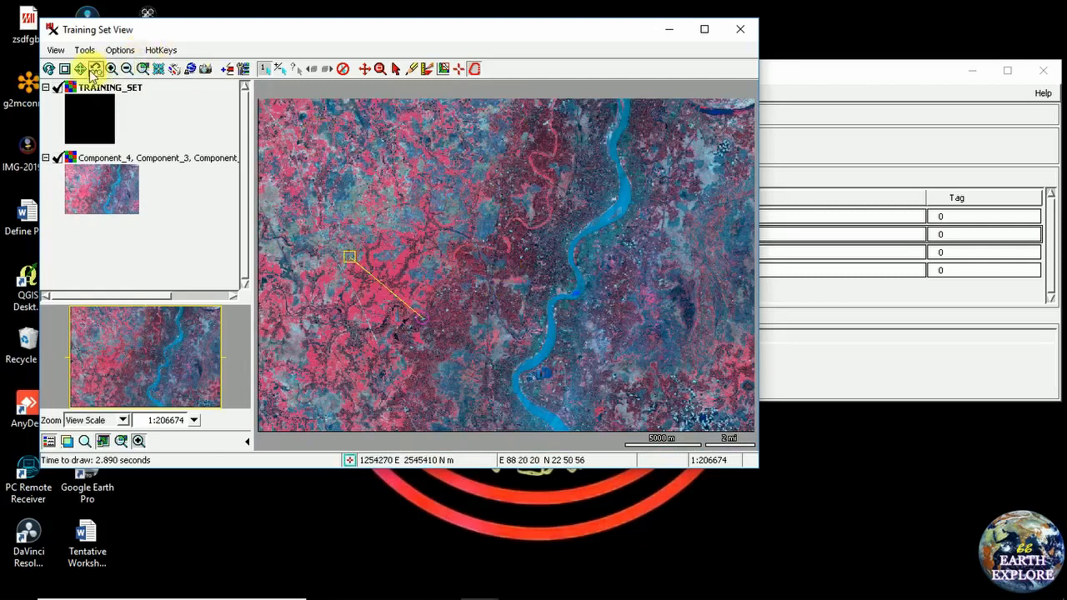
left_click(442, 166)
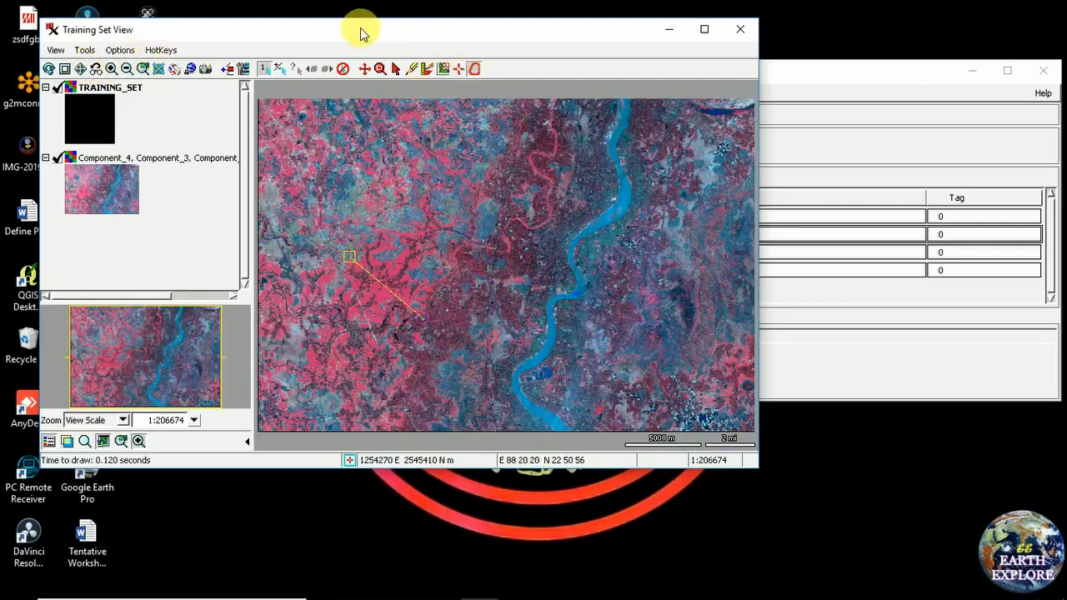
Shift the map window right and box-zoom twice into the red vegetation west of the river
left_click_drag(362, 28, 411, 42)
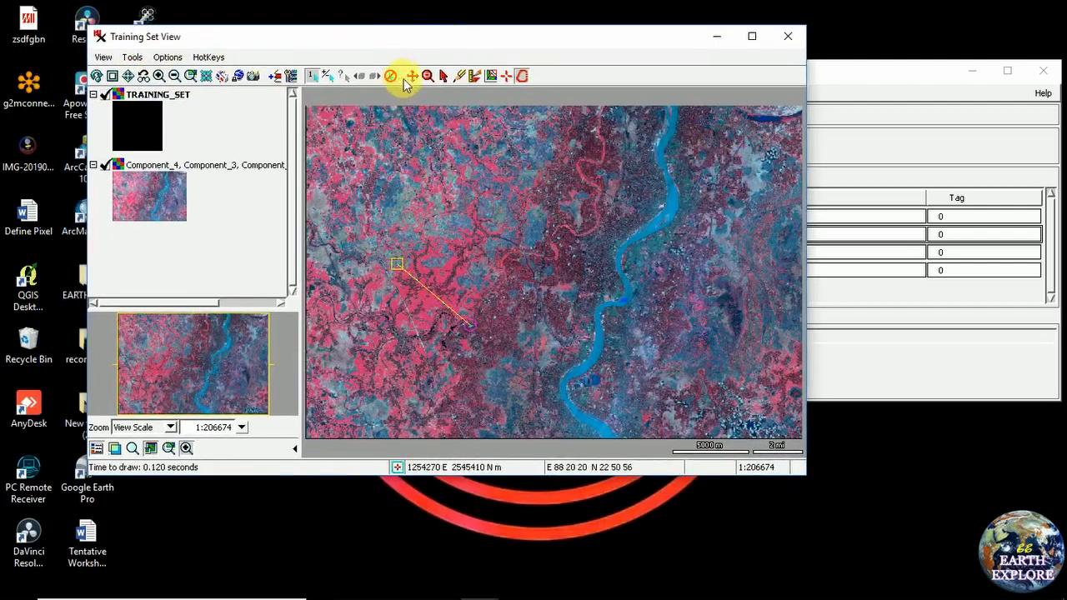
left_click(425, 76)
left_click_drag(388, 258, 467, 326)
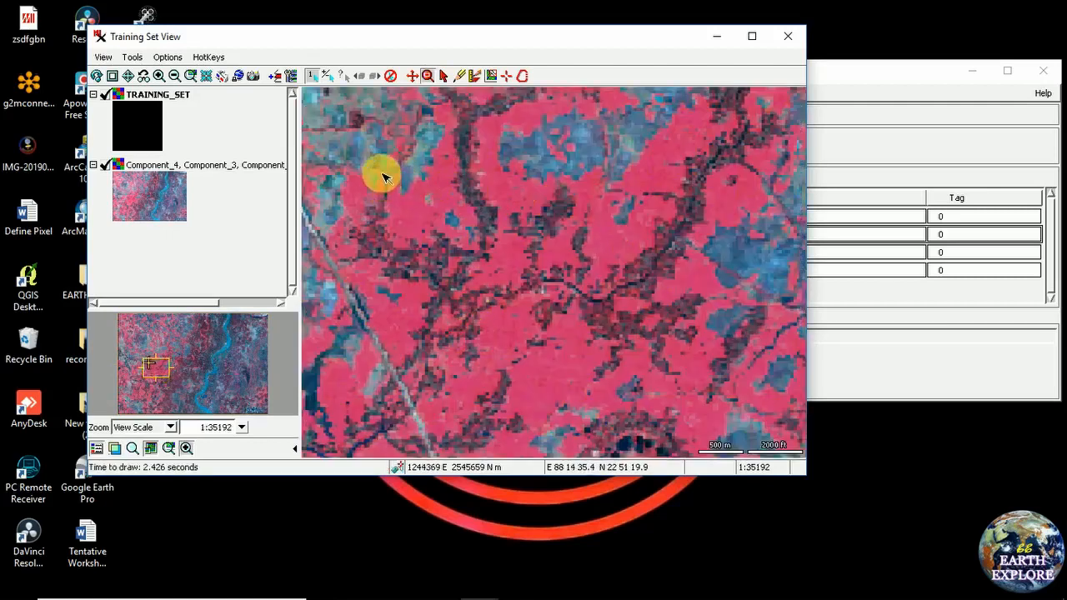
left_click_drag(383, 174, 719, 415)
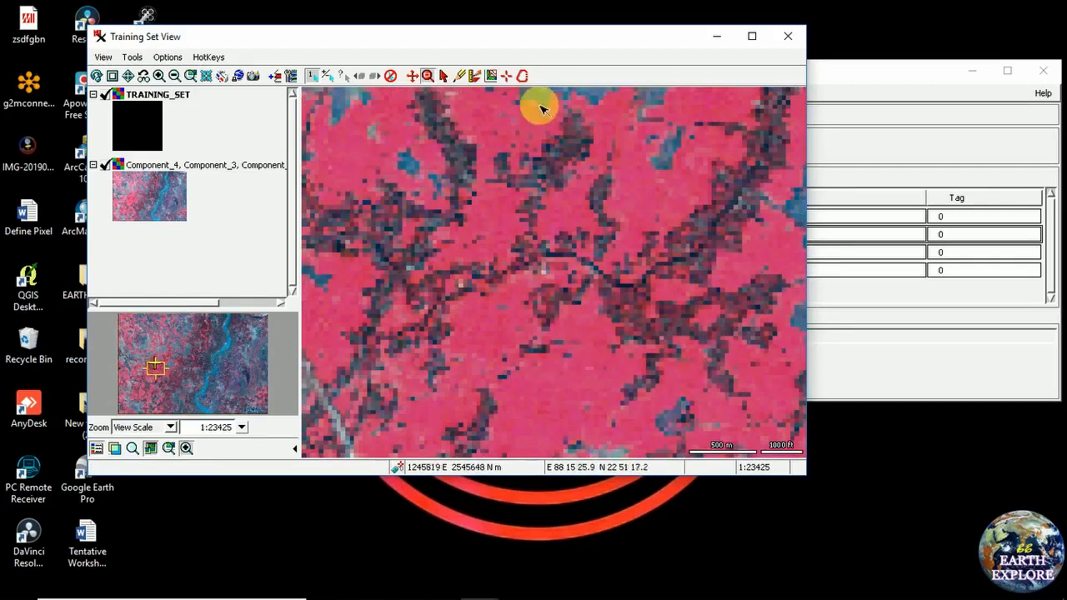
Start a vegetation polygon, then discard the unwanted outline
left_click(522, 76)
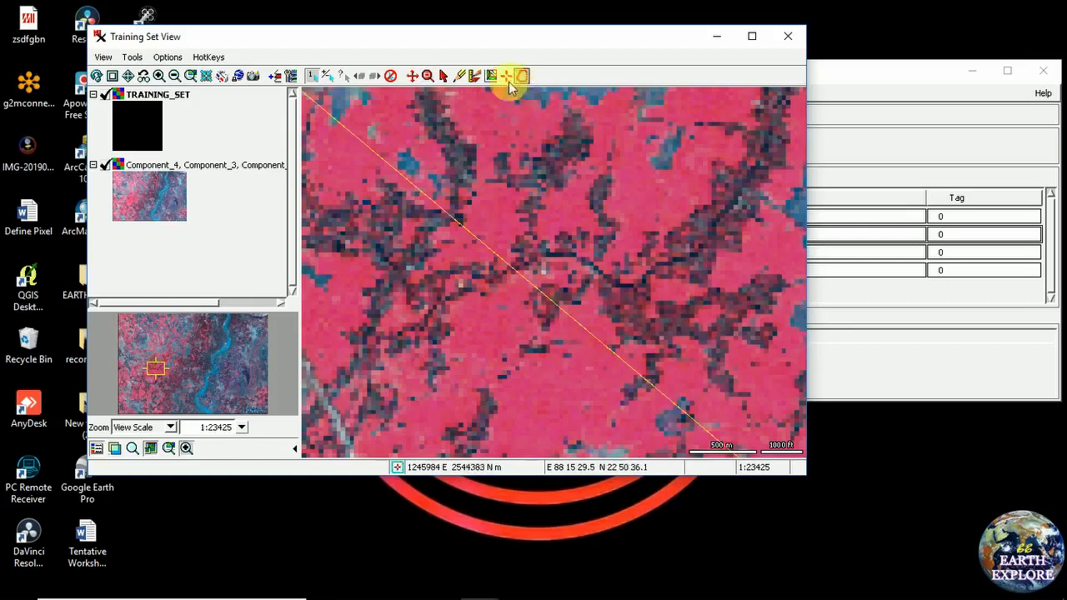
left_click(617, 203)
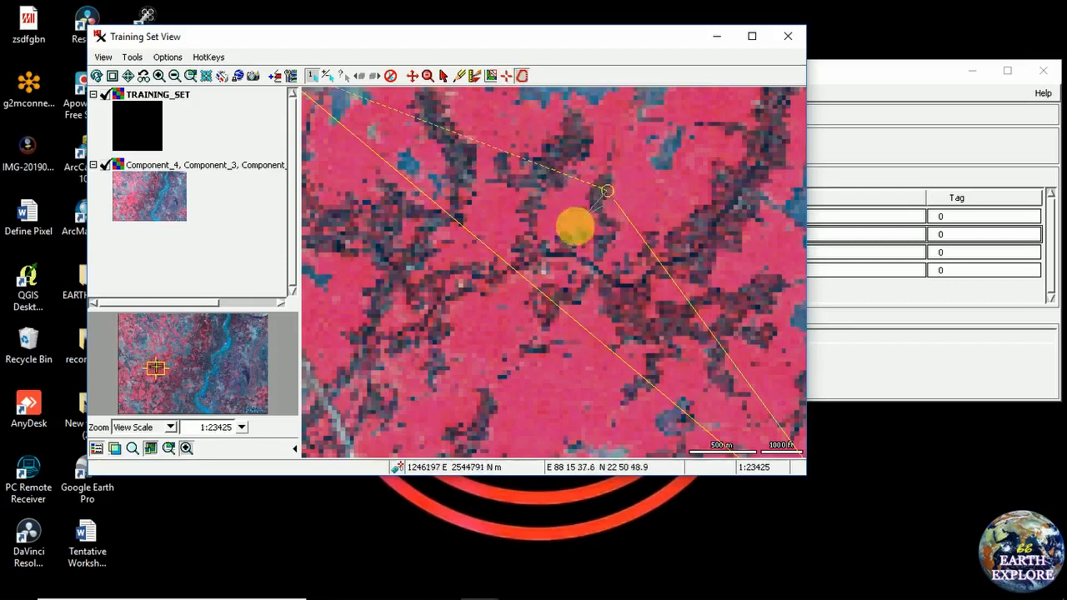
right_click(532, 190)
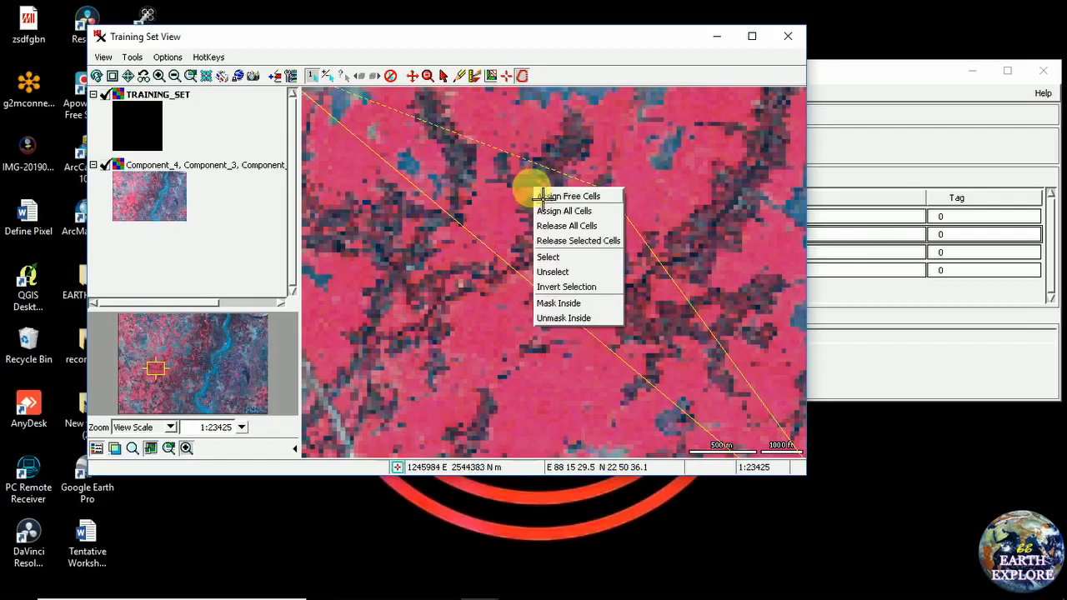
left_click(566, 275)
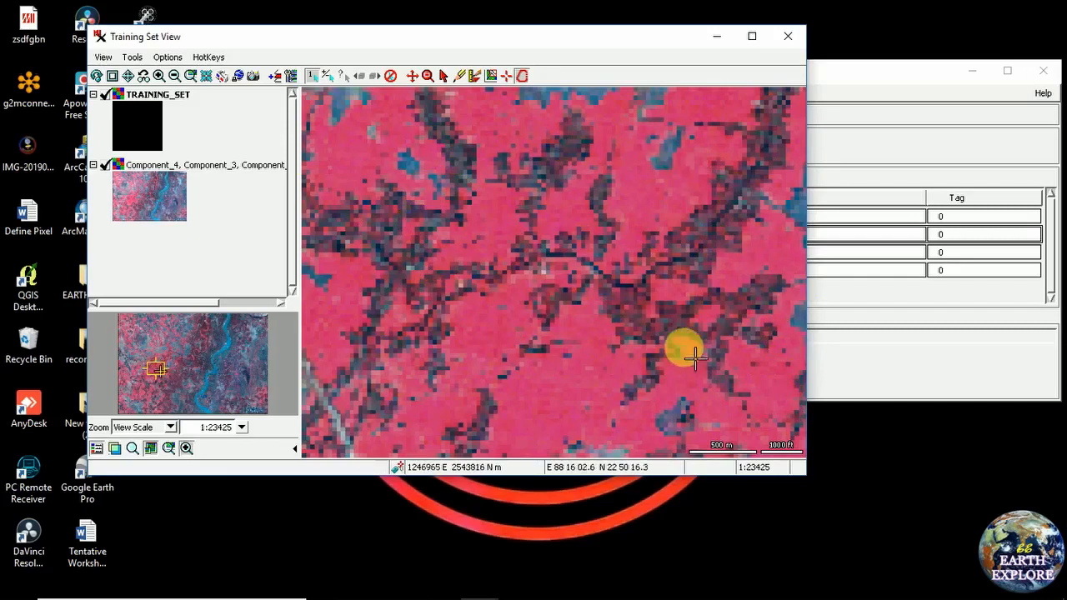
Outline a red vegetation patch lower in the view and assign all its cells
left_click(540, 379)
left_click(596, 365)
left_click(553, 412)
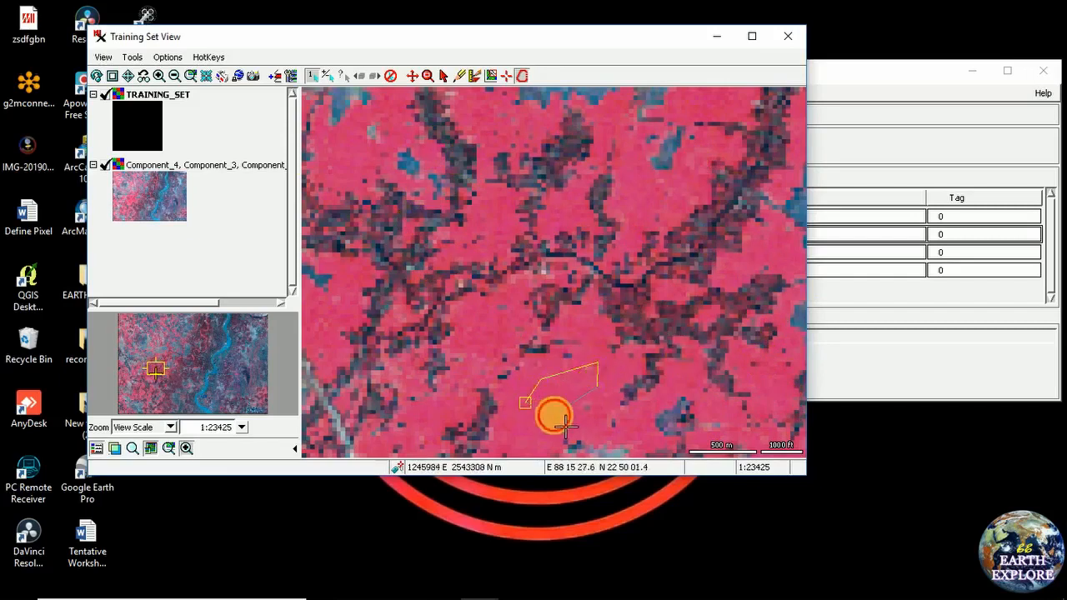
right_click(564, 390)
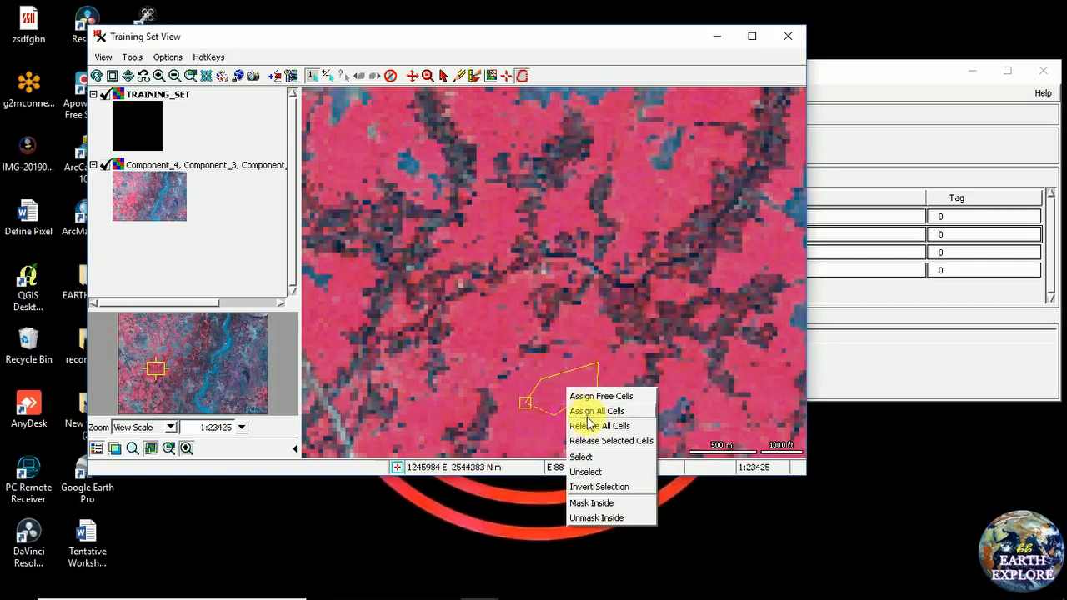
left_click(588, 416)
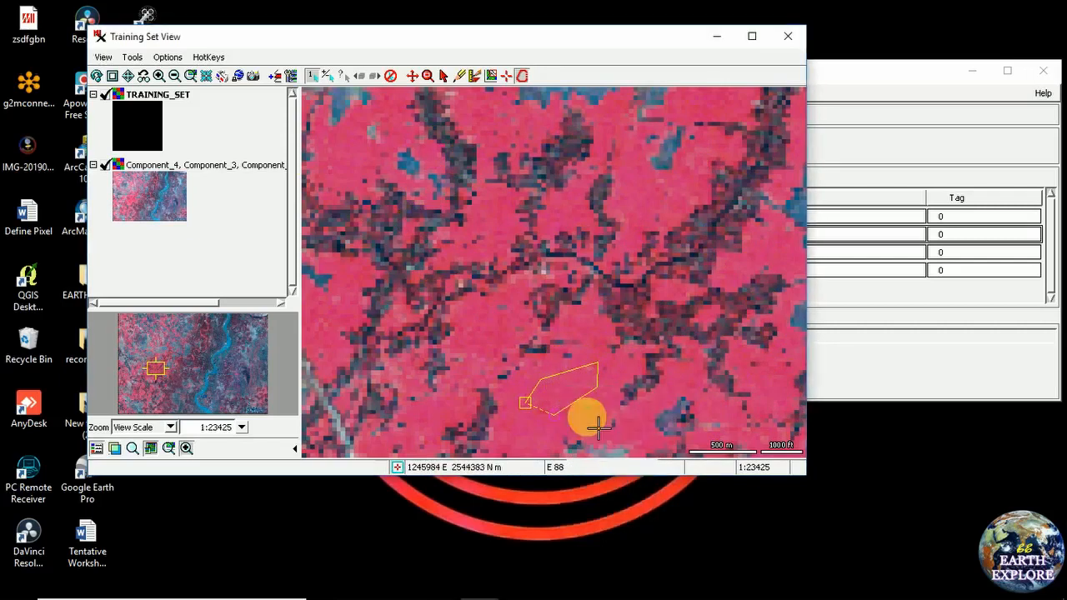
Outline a second vegetation patch near the top and assign all its cells
left_click(635, 200)
left_click(654, 182)
left_click(676, 182)
left_click(678, 200)
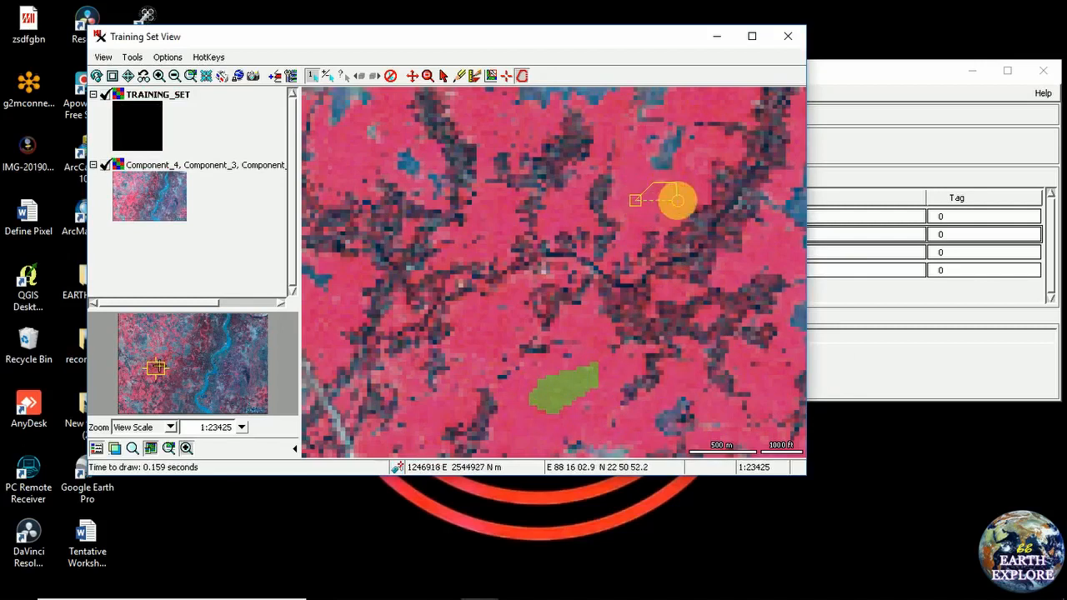
right_click(671, 191)
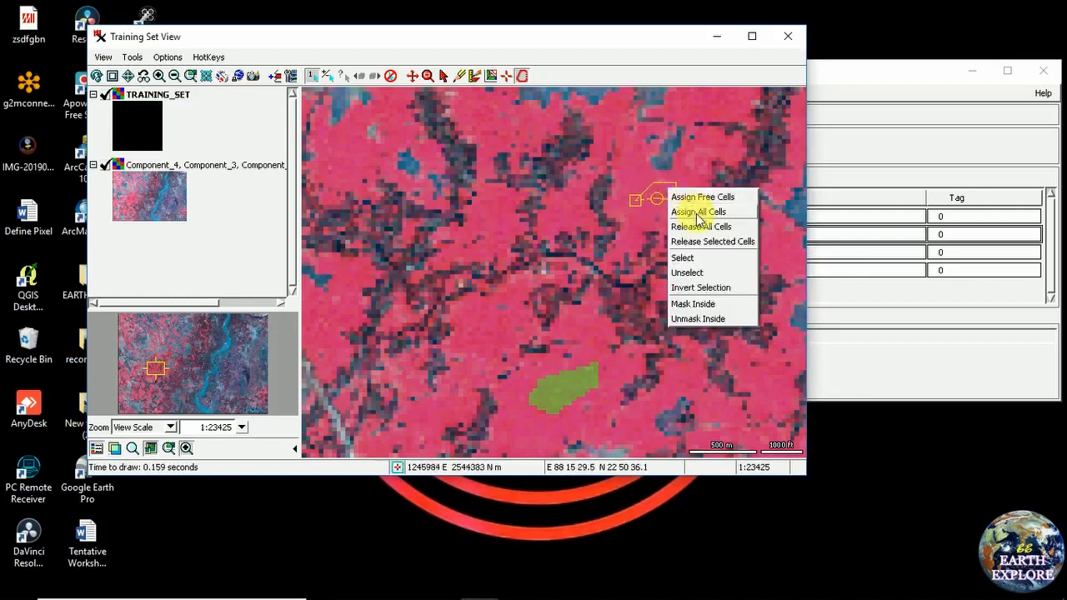
left_click(699, 213)
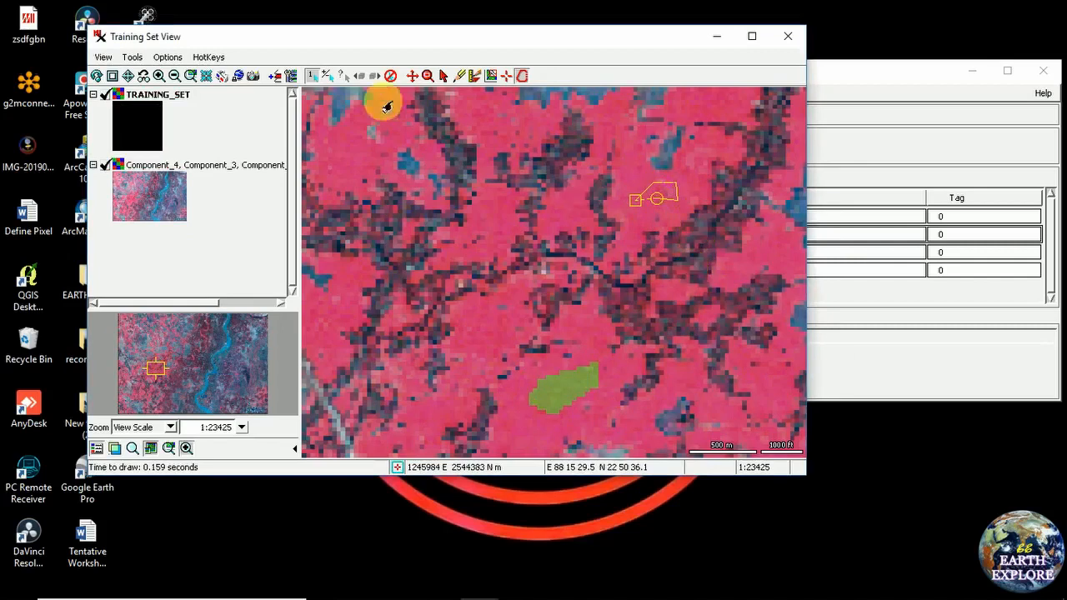
Outline and assign an upper-left vegetation patch, then show the whole image
left_click(362, 145)
left_click(375, 161)
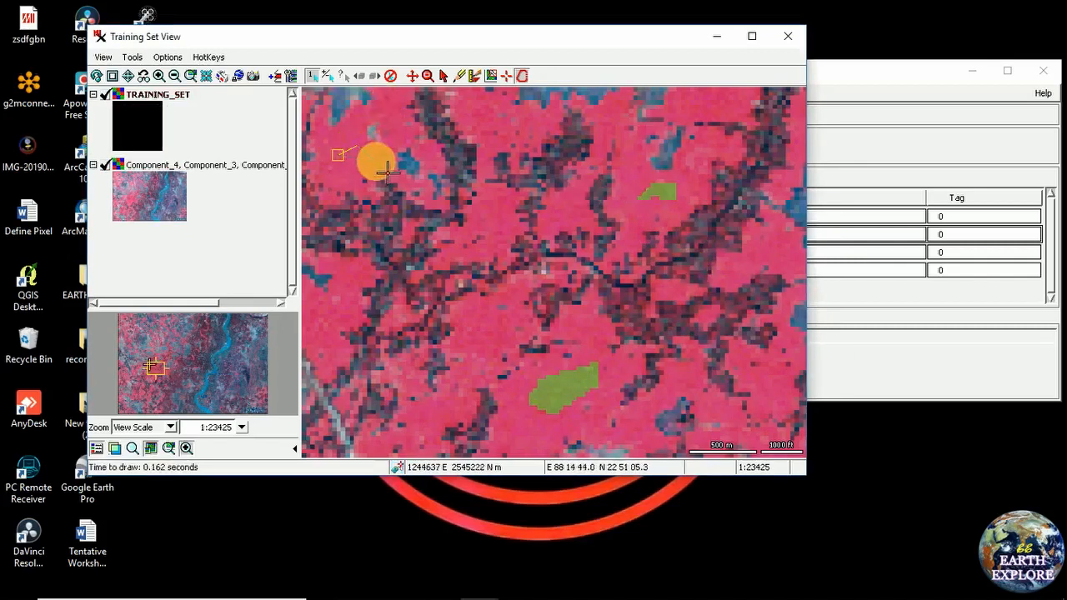
left_click(346, 173)
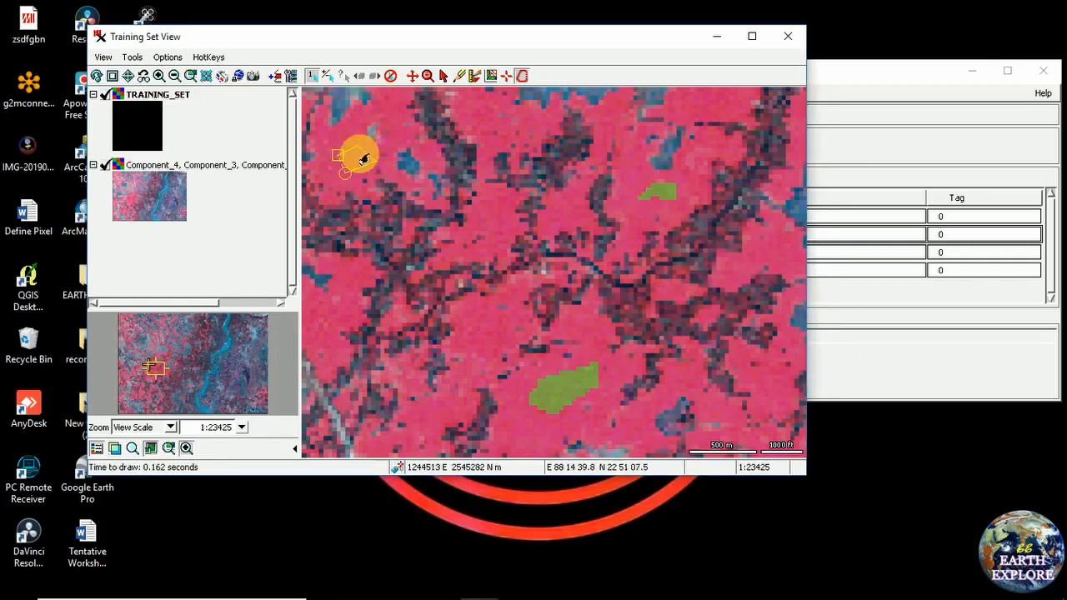
right_click(354, 158)
left_click(398, 178)
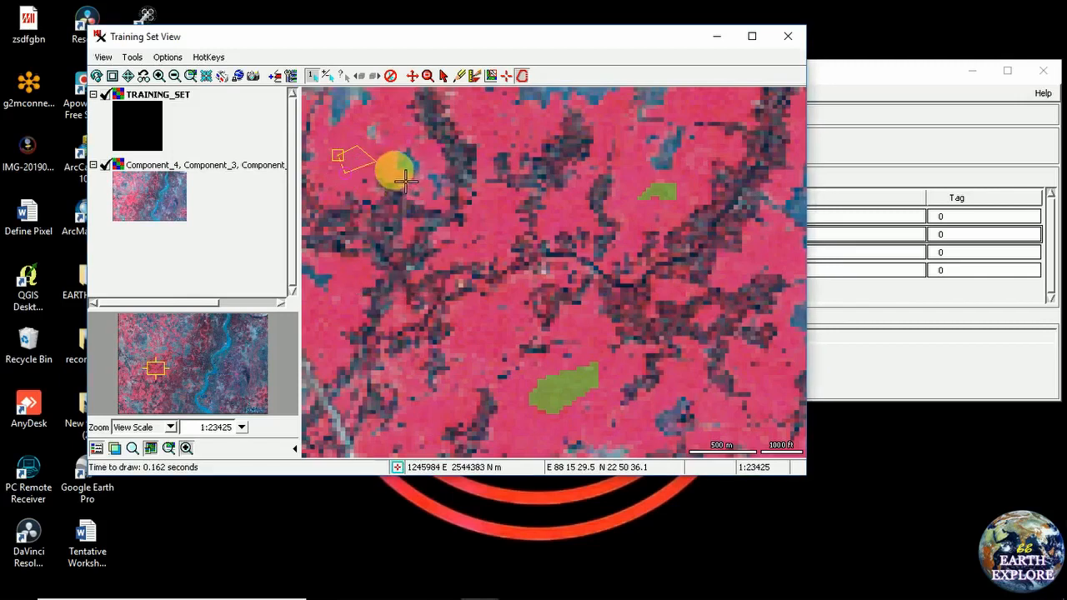
left_click(127, 76)
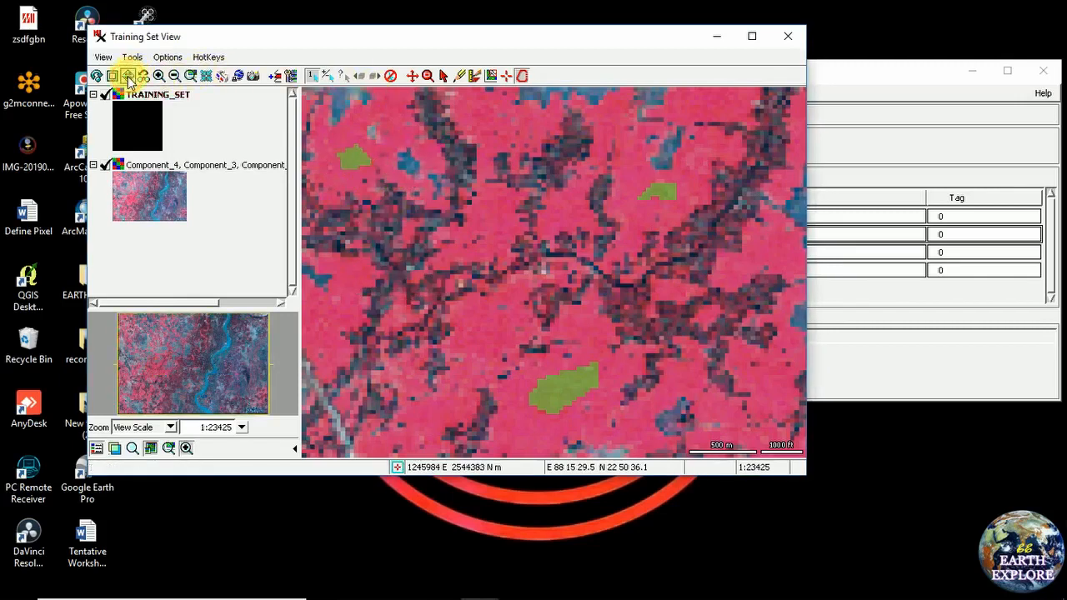
Zoom into the image's lower-right edge, assign a small pink farmland patch as vegetation, then restore full view
left_click(428, 79)
left_click_drag(743, 359, 822, 435)
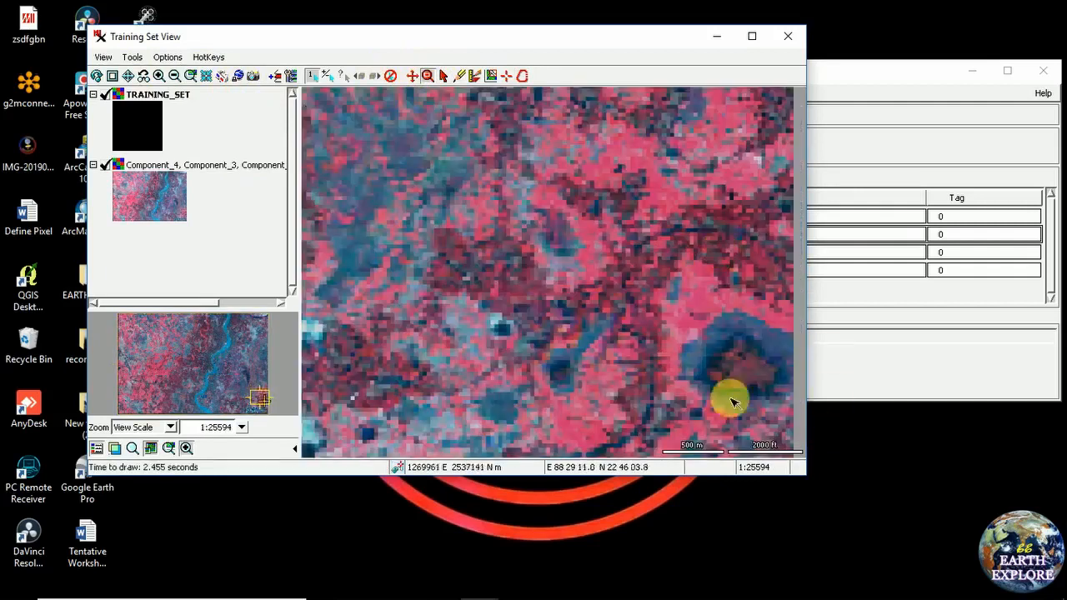
left_click(522, 76)
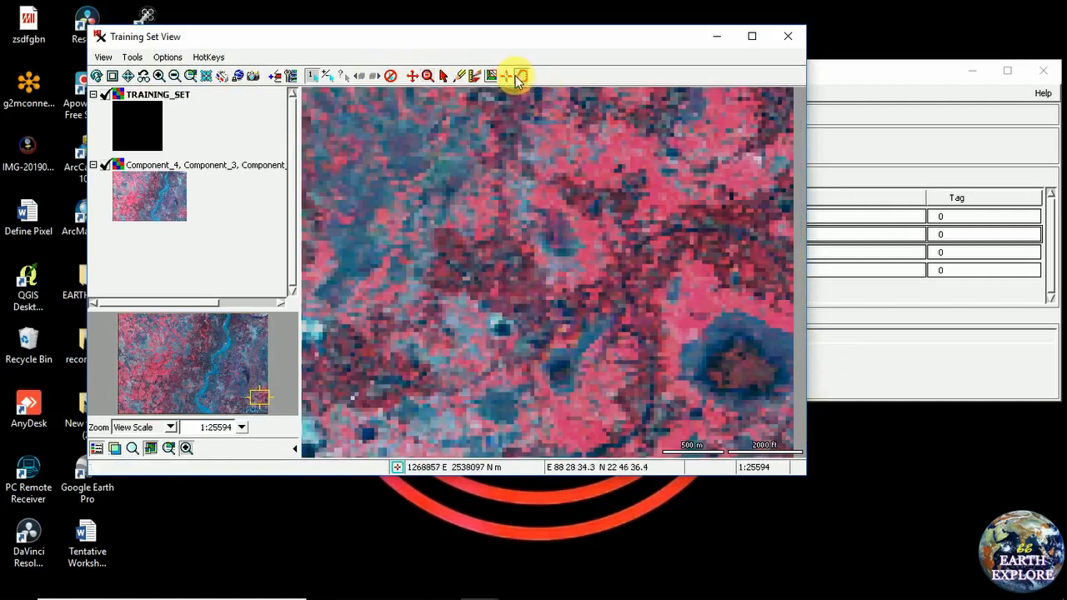
left_click(636, 162)
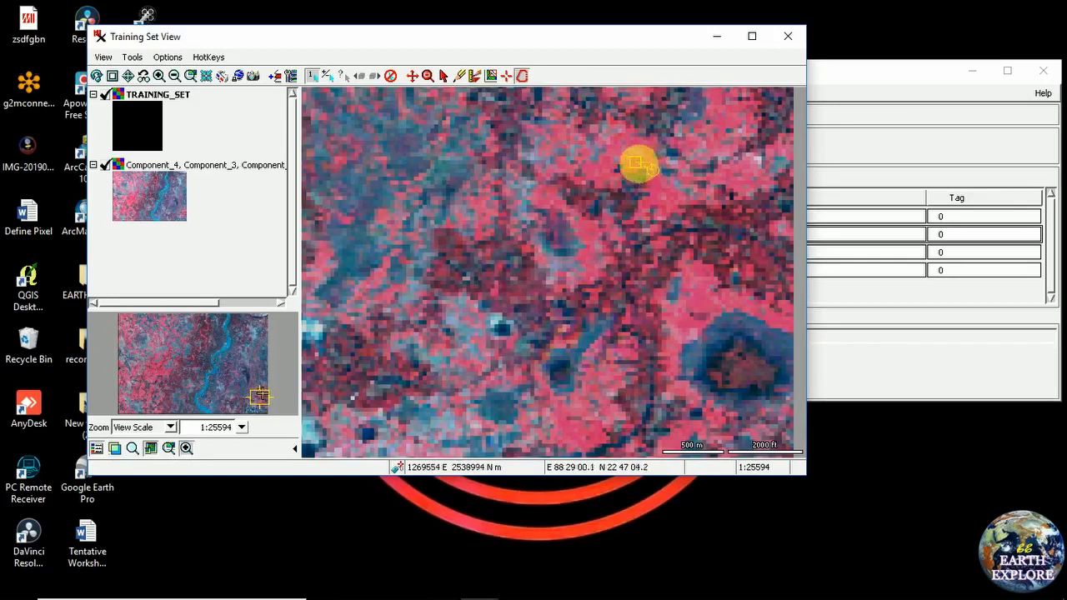
left_click(428, 78)
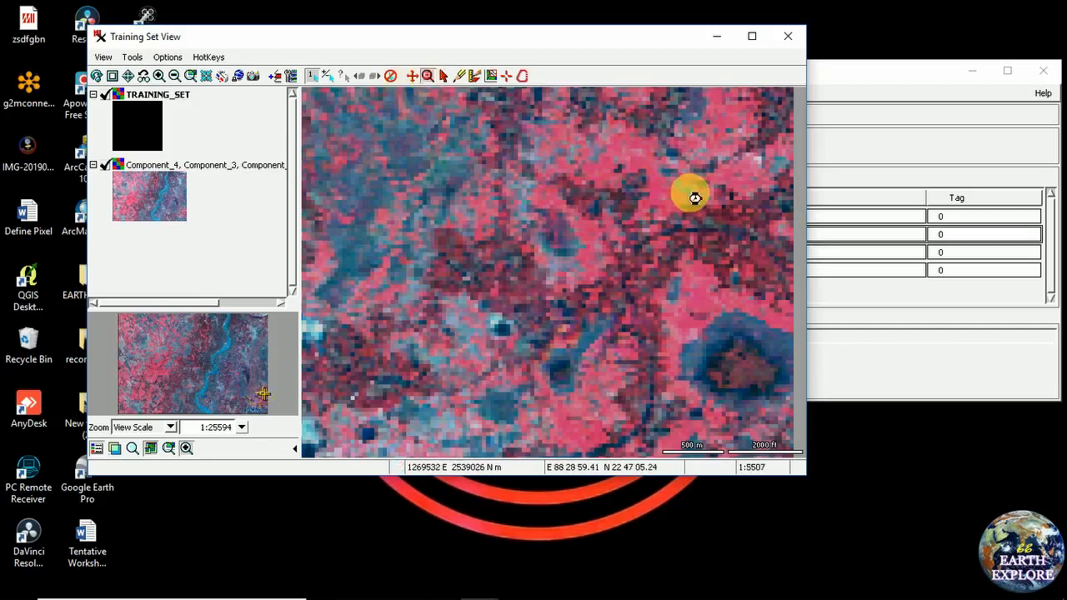
left_click(523, 77)
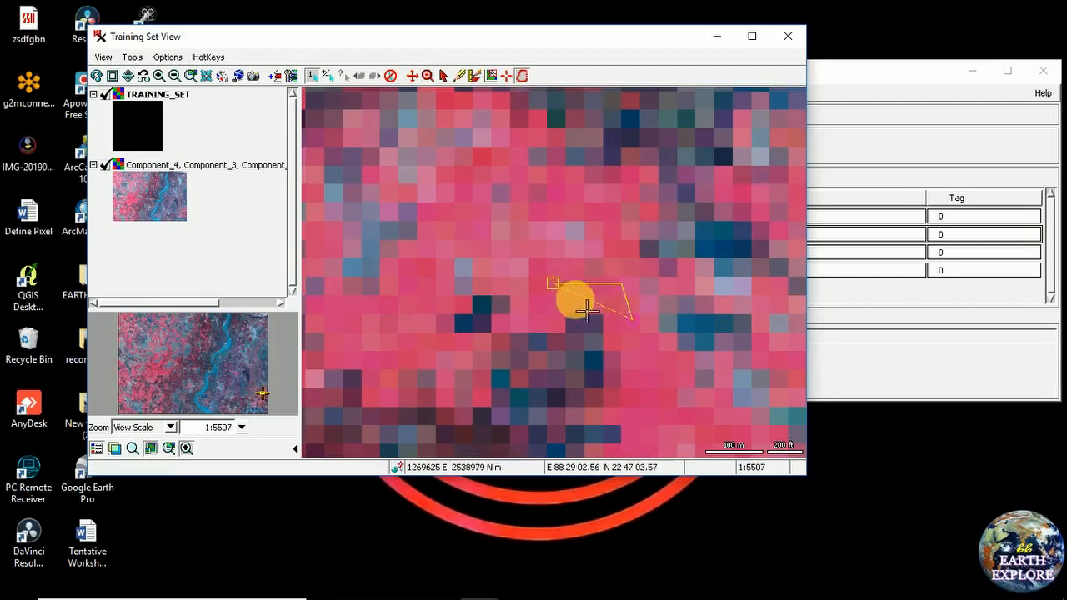
left_click(636, 340)
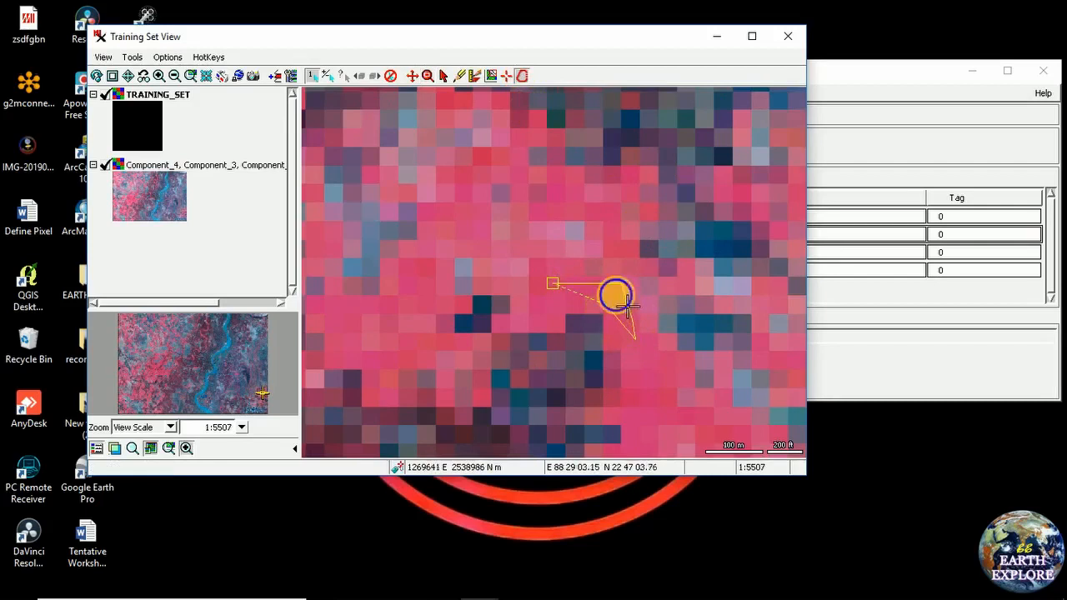
right_click(627, 307)
left_click(634, 317)
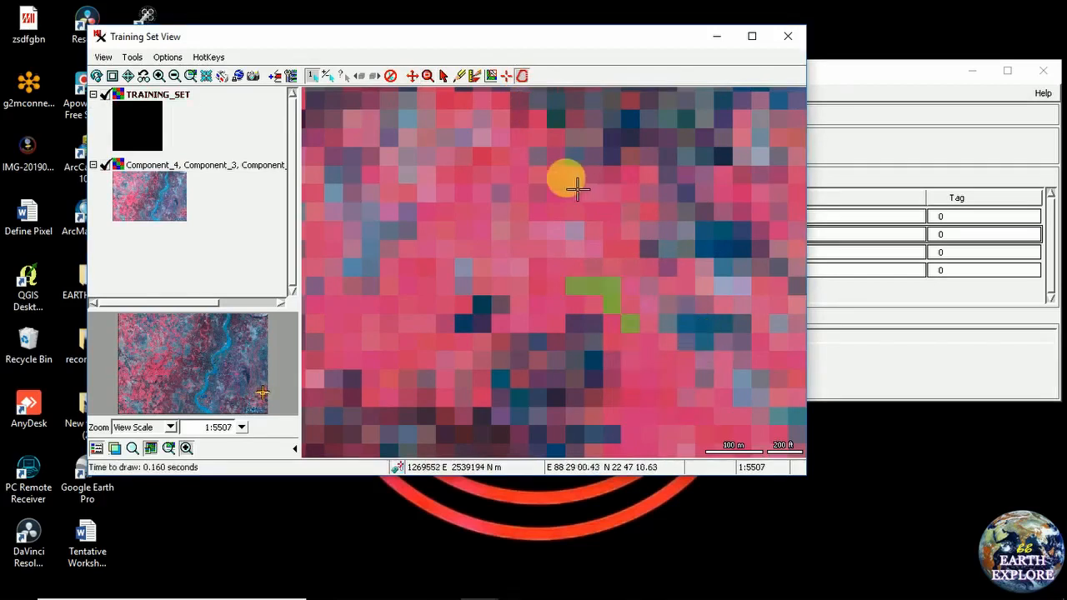
left_click(131, 79)
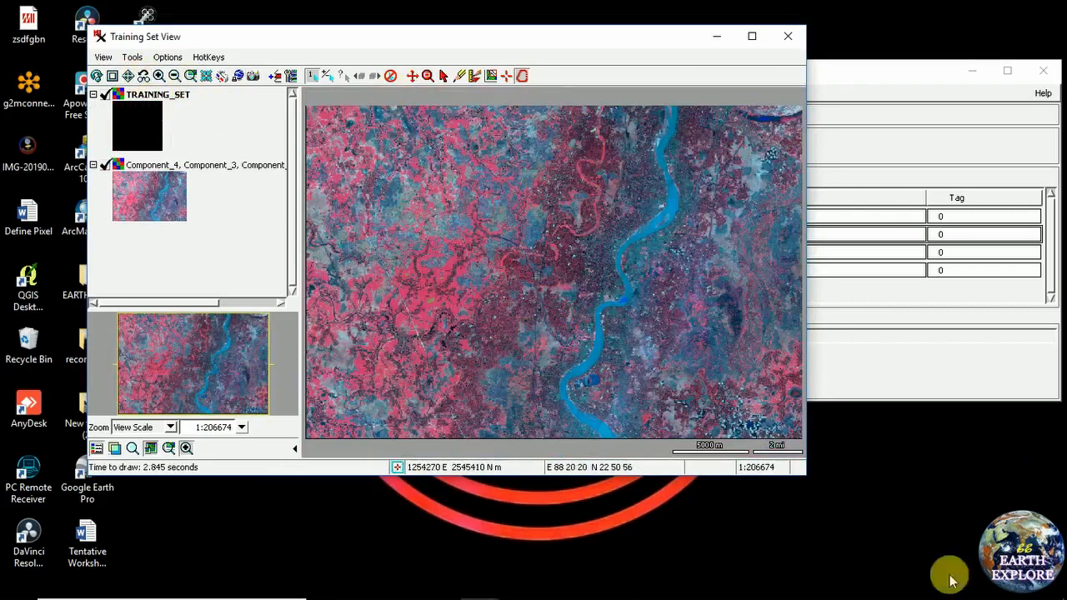
Select class 3 as the current class in the Training Set Editor, then return to the image view
left_click(882, 75)
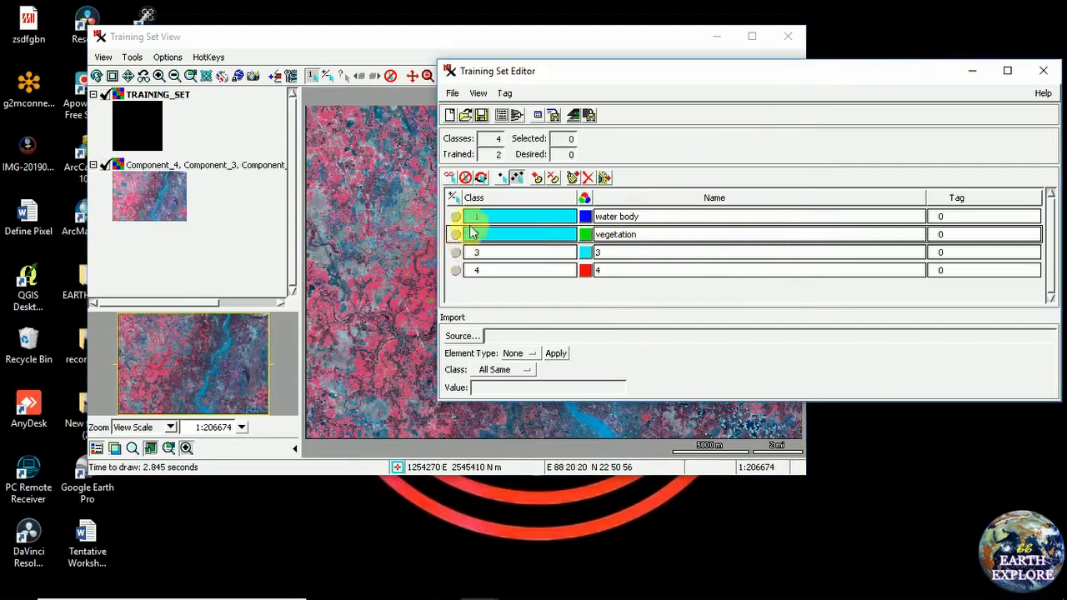
left_click(457, 253)
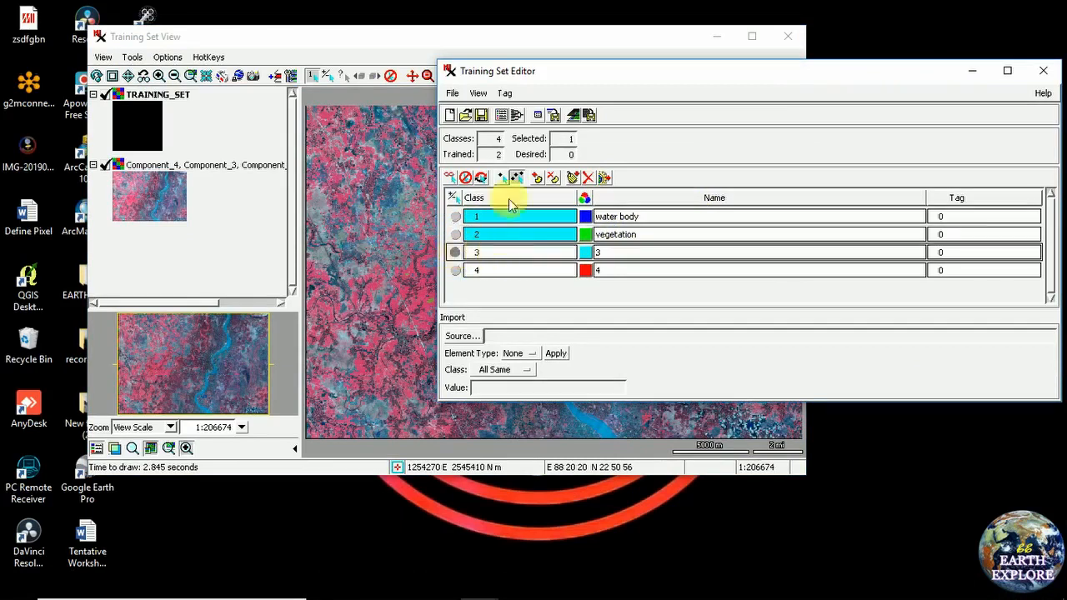
left_click(412, 45)
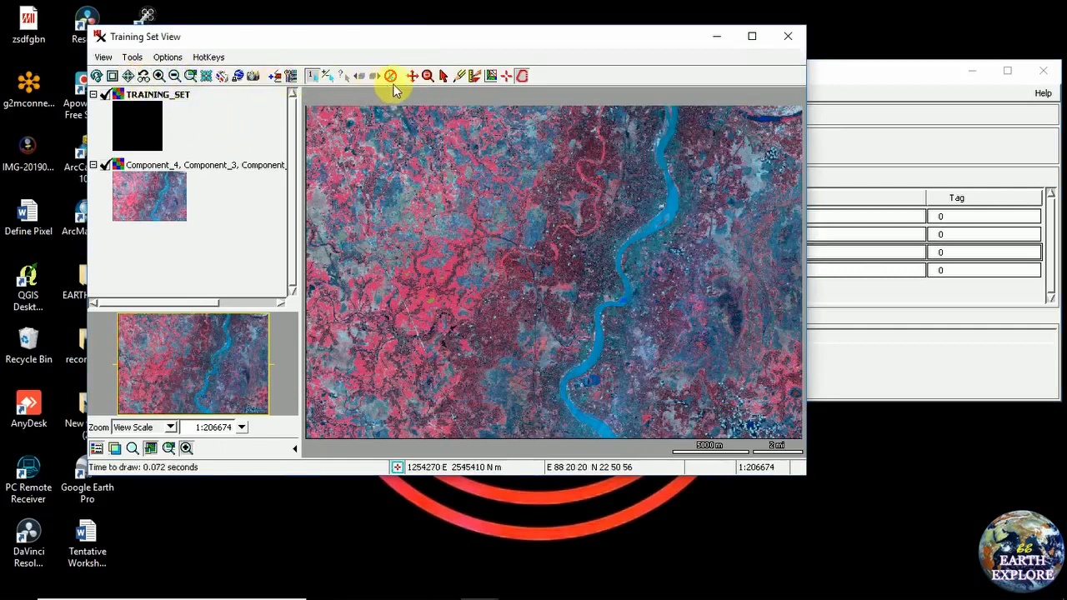
Box-zoom twice into the bluish patch in the image's upper-left
left_click(432, 79)
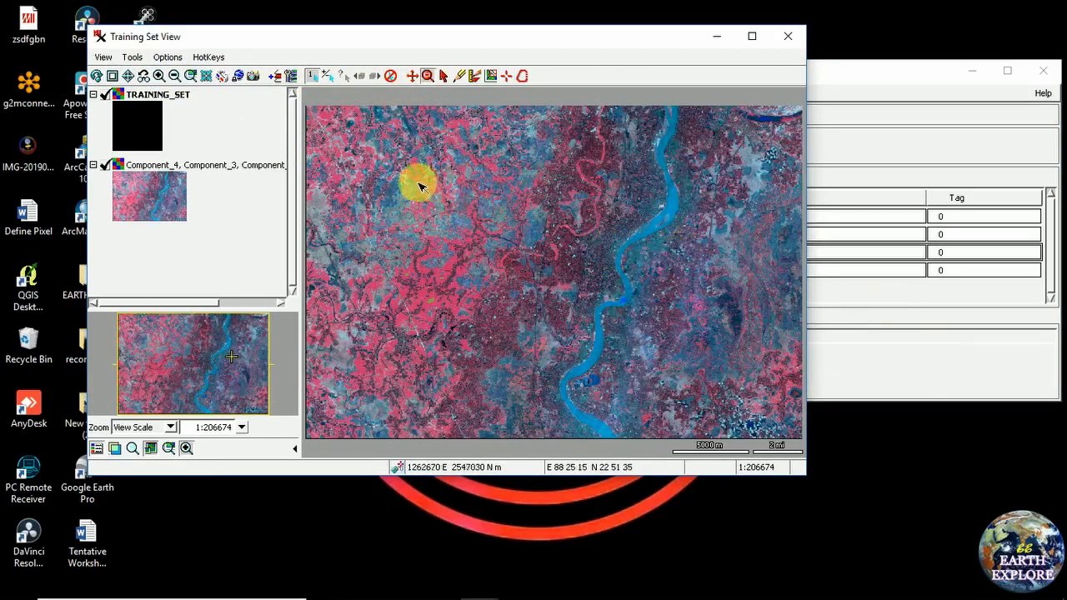
left_click_drag(372, 176, 459, 280)
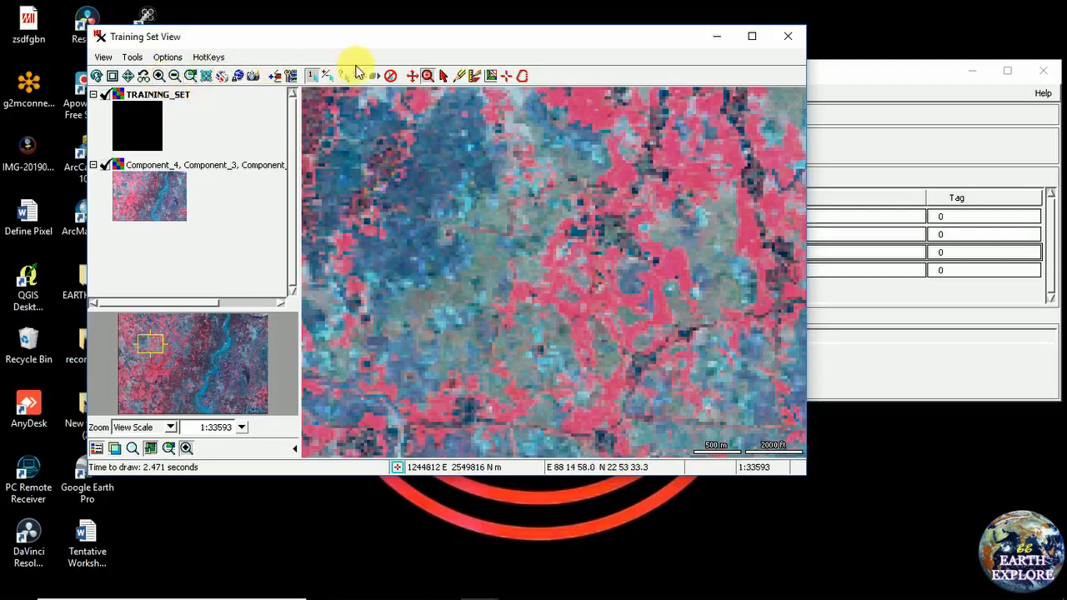
left_click_drag(364, 136, 546, 328)
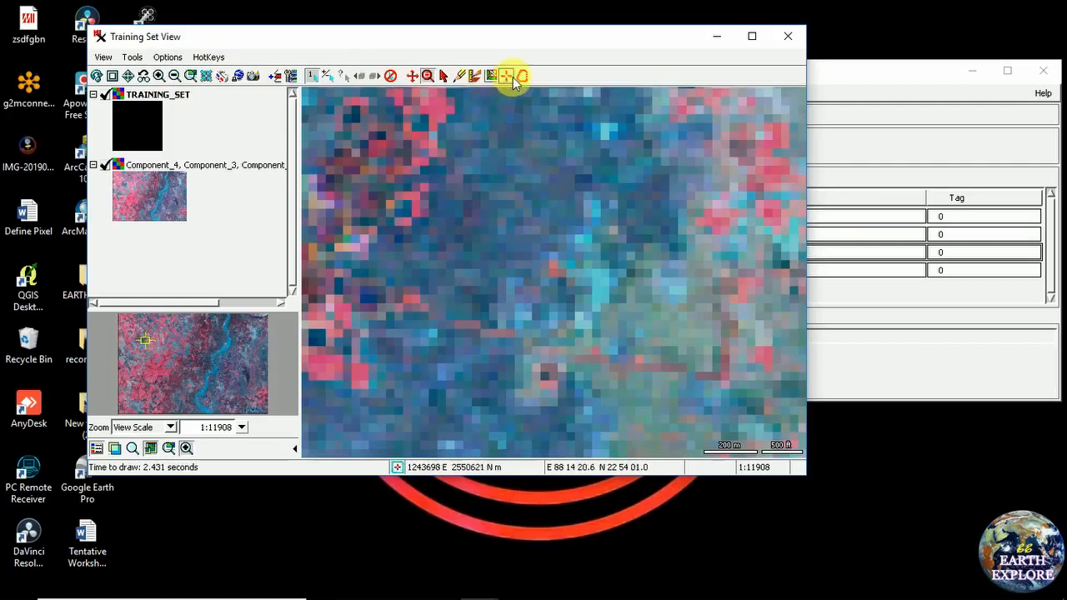
Outline the dark bluish patch and assign its cells to class 3
left_click(523, 76)
left_click(461, 241)
mouse_move(508, 238)
left_mouse_down()
mouse_move(526, 194)
mouse_move(572, 227)
mouse_move(561, 257)
left_mouse_up()
left_click(534, 278)
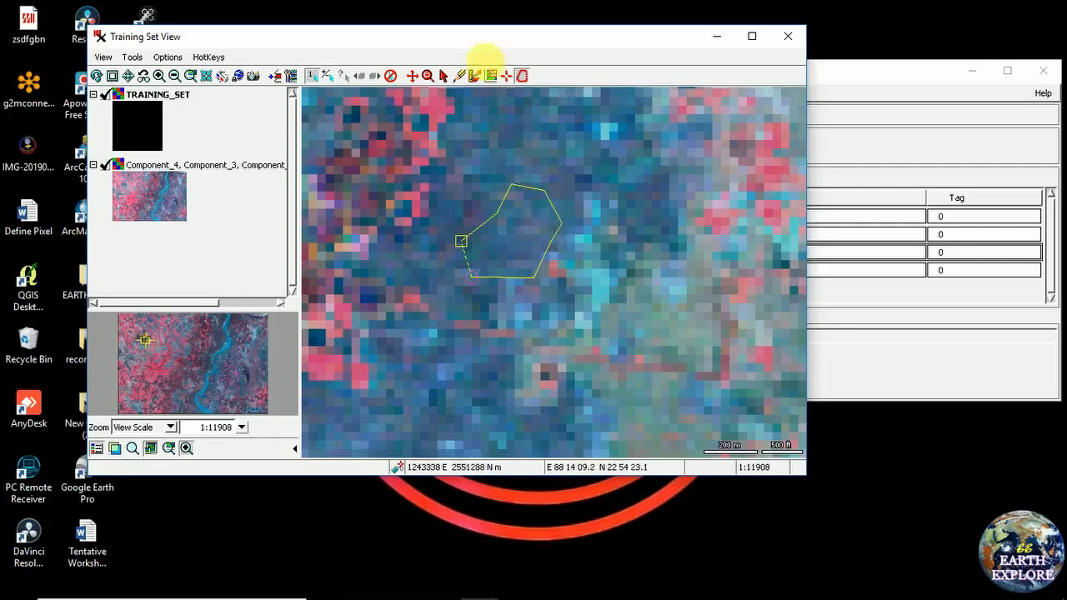
right_click(521, 242)
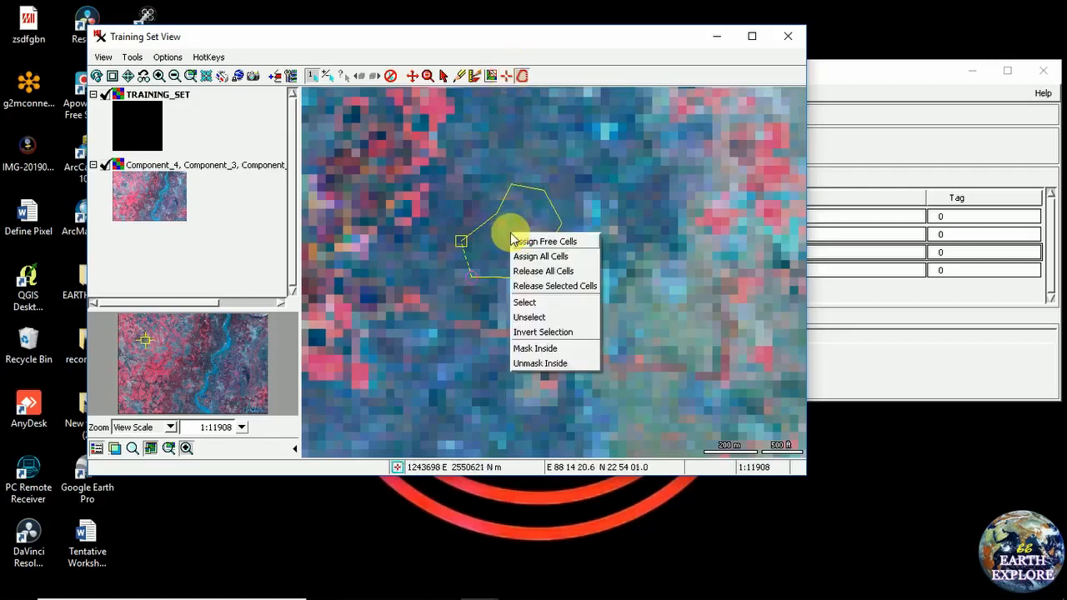
left_click(569, 268)
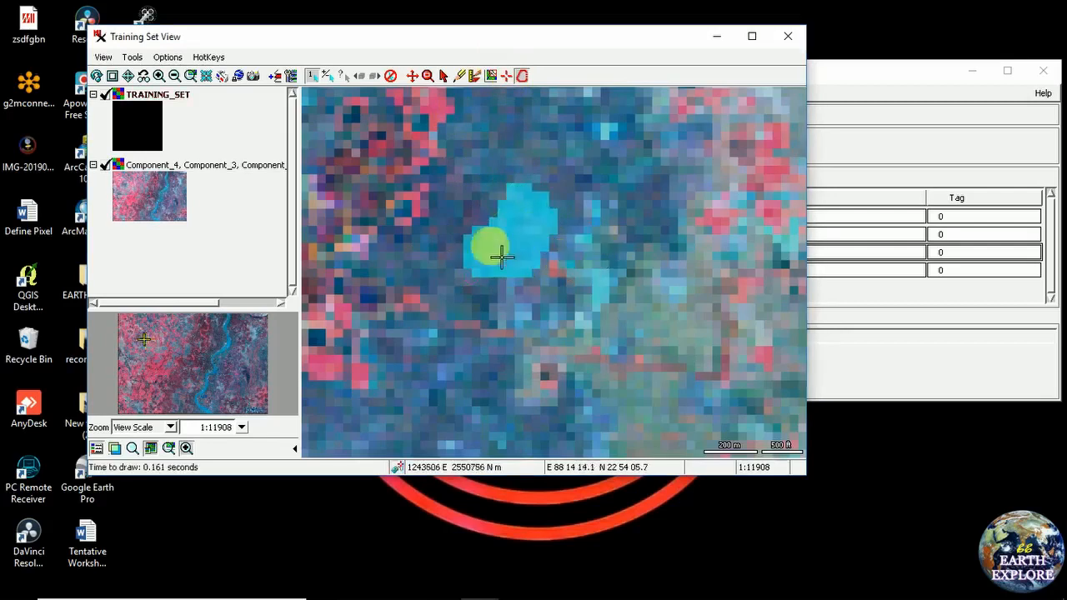
Change class 3's display colour in the Training Set Editor to red
left_click(836, 74)
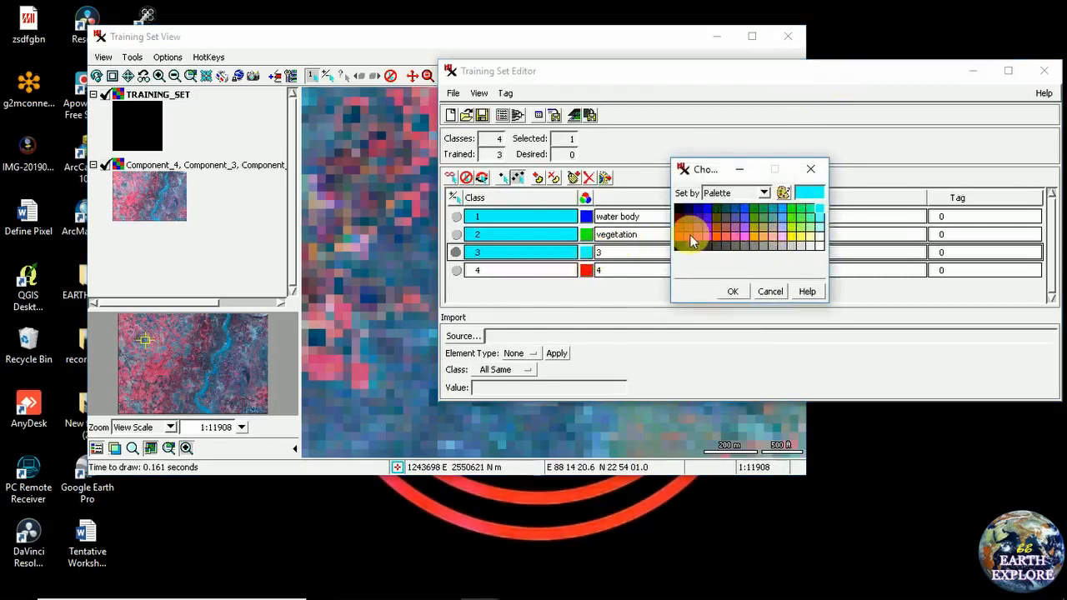
left_click(690, 235)
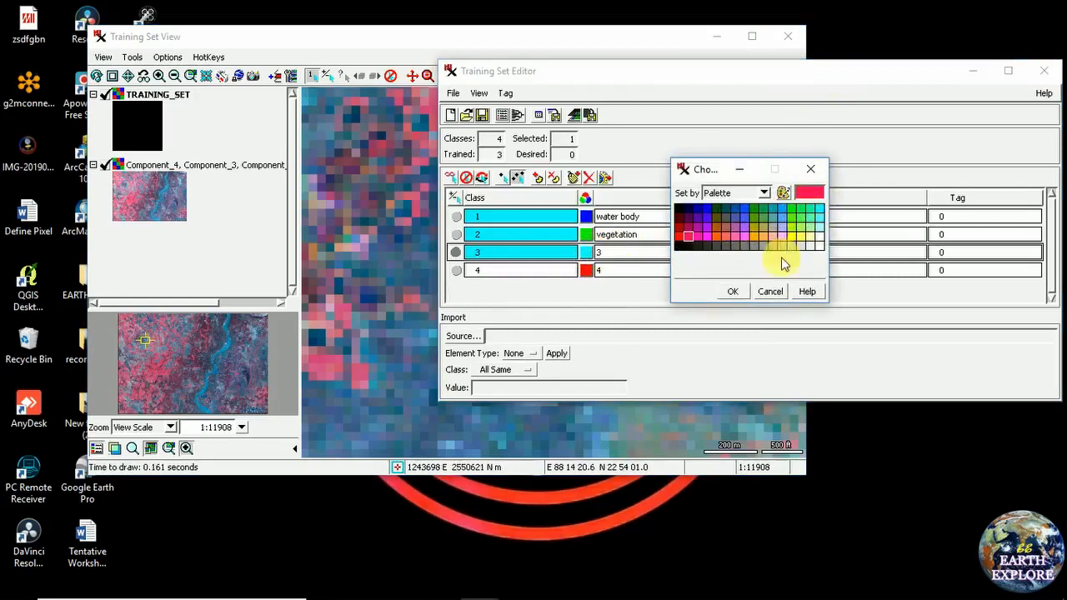
left_click(736, 292)
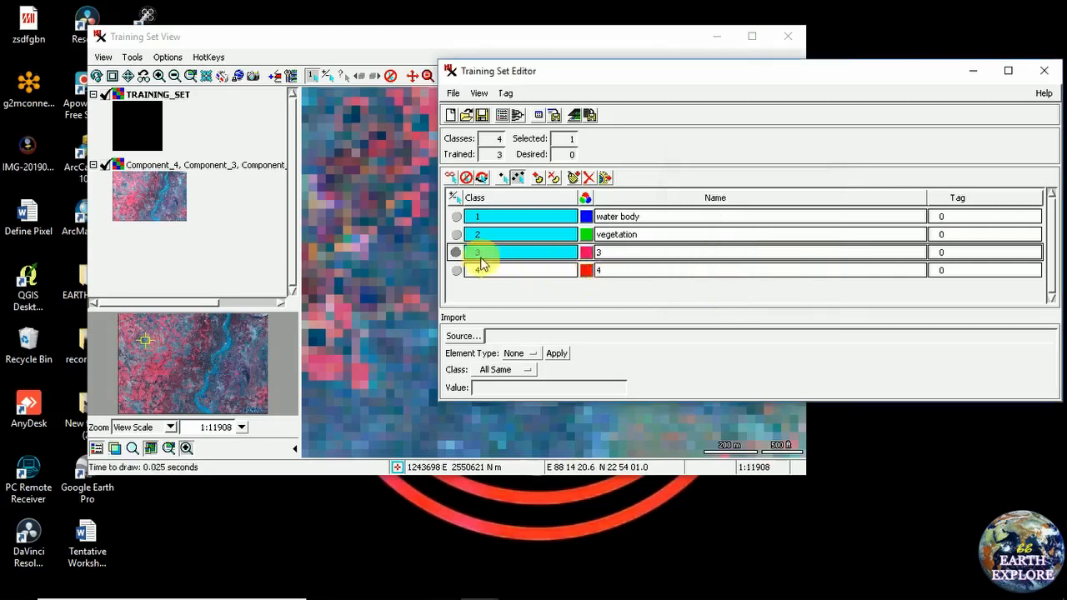
Bring the Training Set View to the front, showing the full composite image
left_click(405, 37)
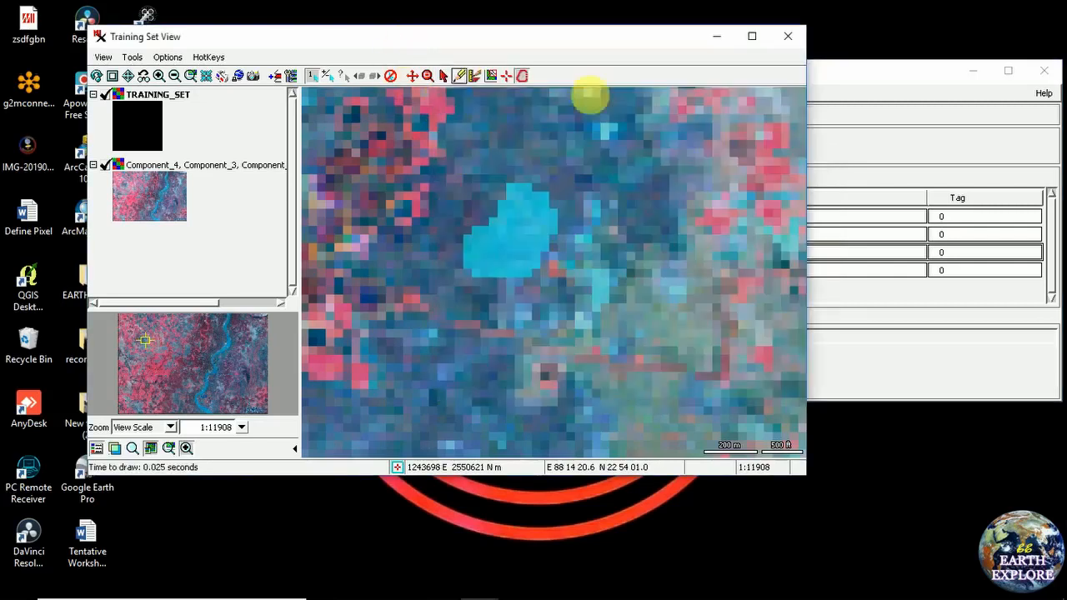
left_click(867, 84)
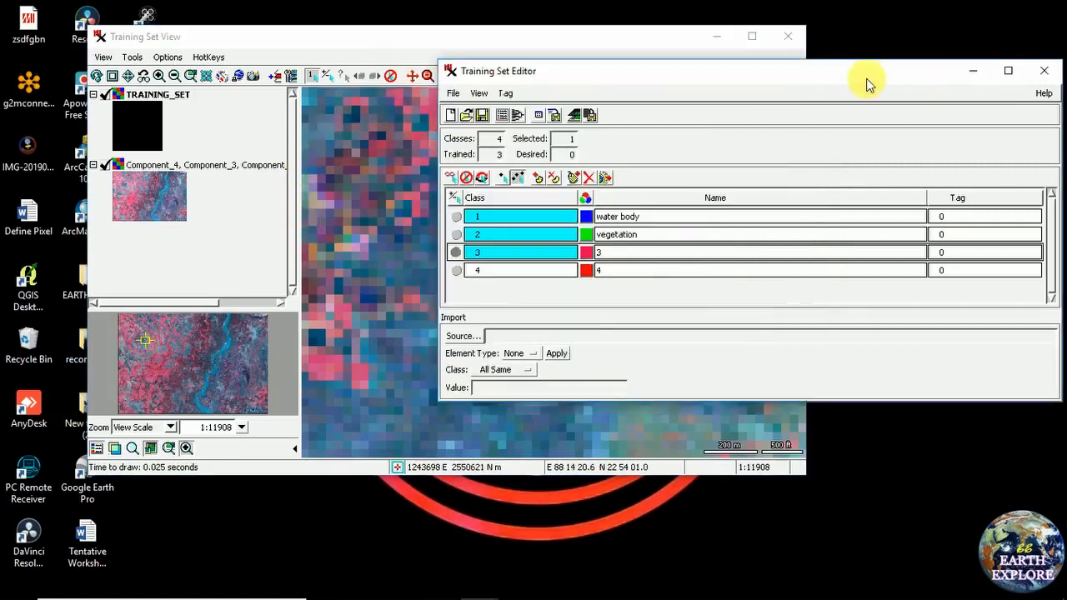
left_click(389, 35)
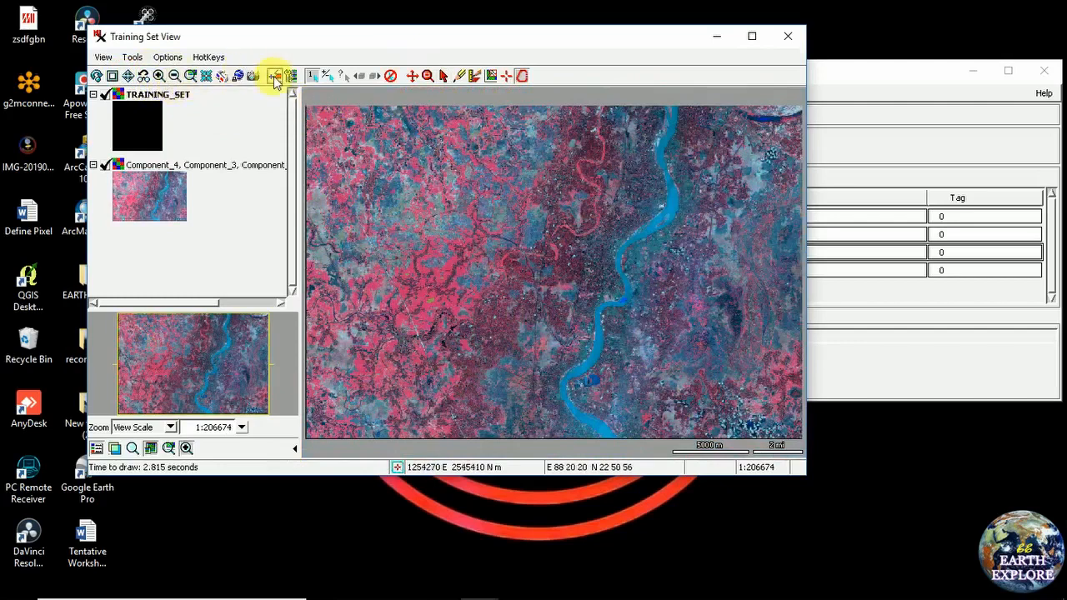
Zoom in twice on a small bluish patch of the composite
left_click(428, 76)
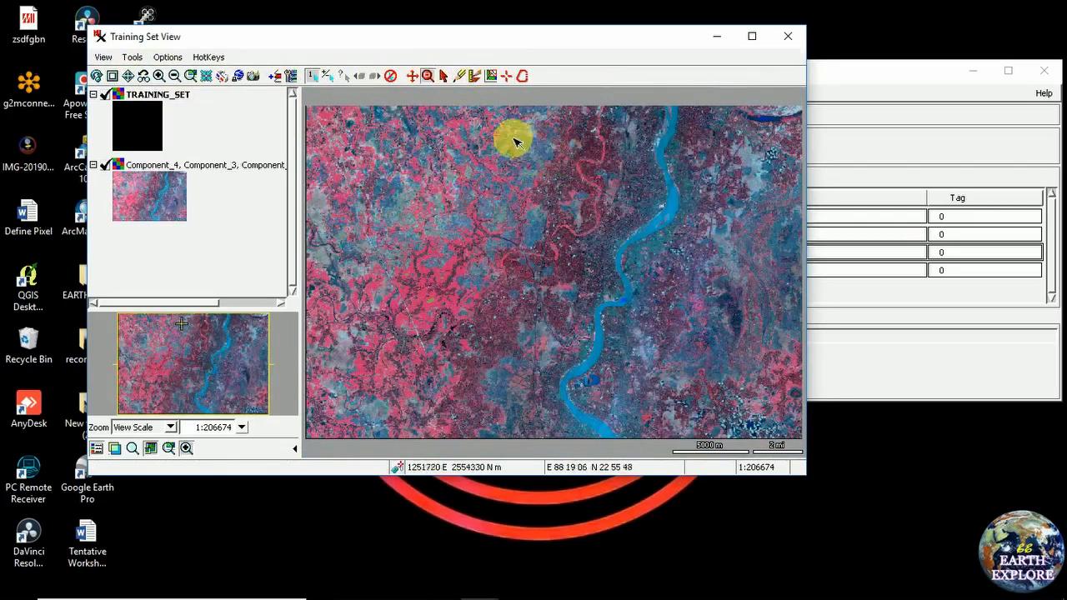
left_click_drag(554, 175, 570, 189)
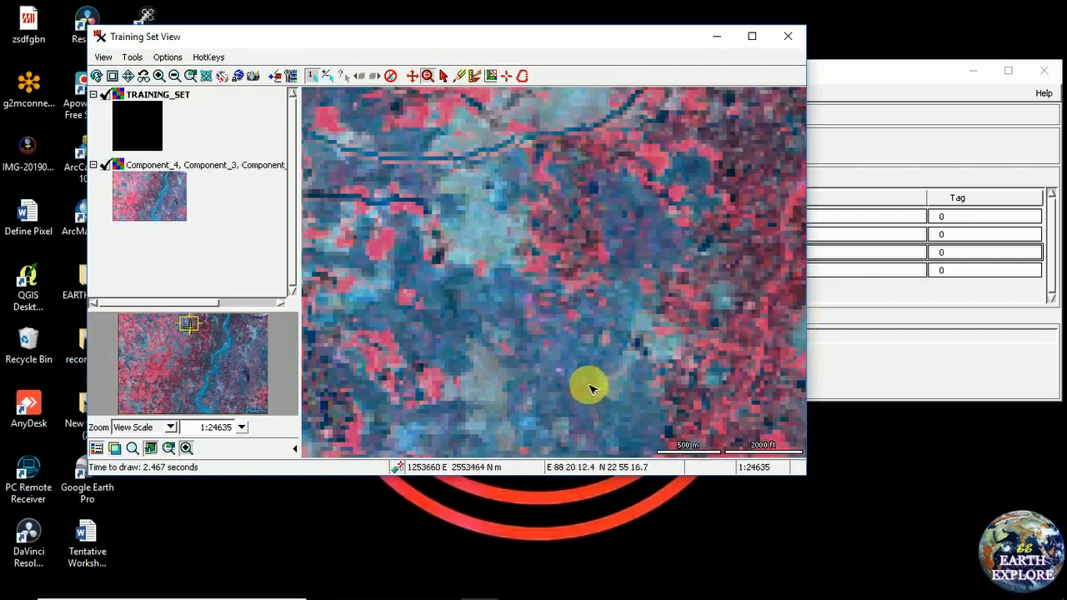
left_click_drag(513, 286, 687, 456)
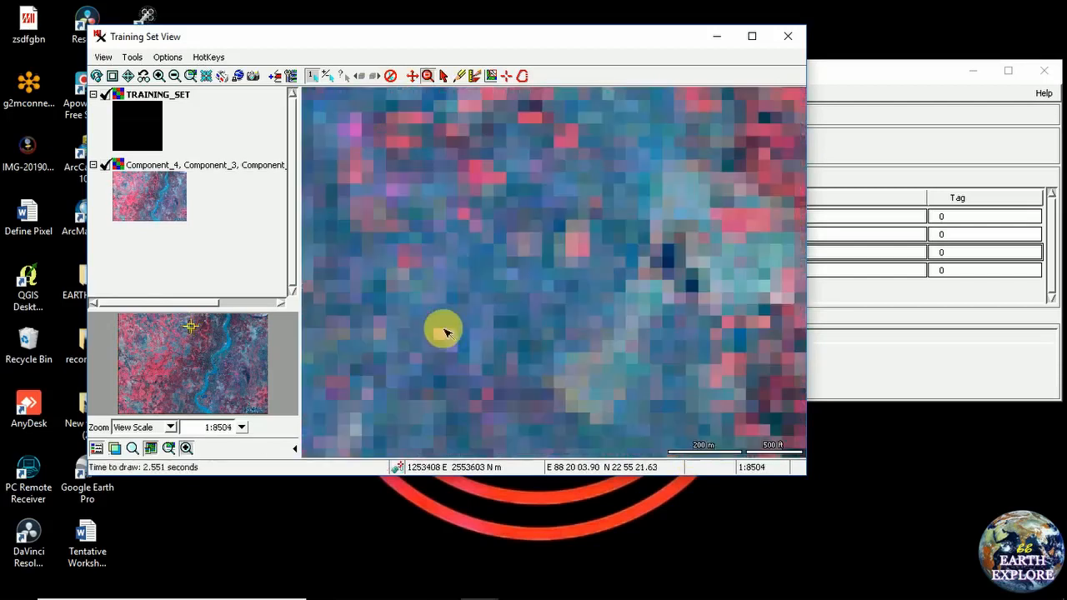
Draw a five-vertex polygon, assign all its cells to class 3, then return to full view
left_click(522, 78)
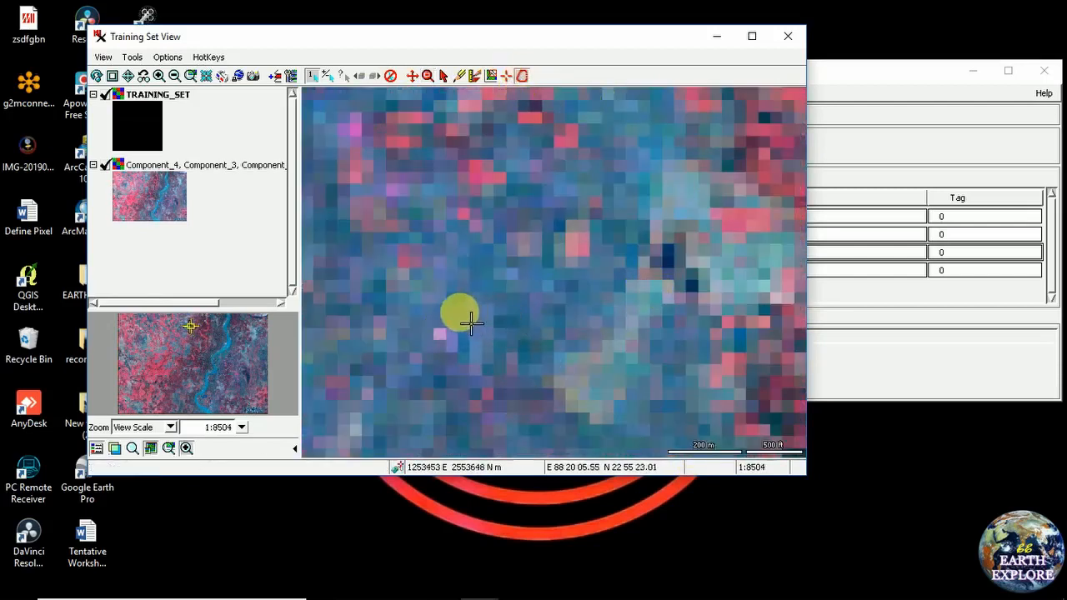
left_click(437, 296)
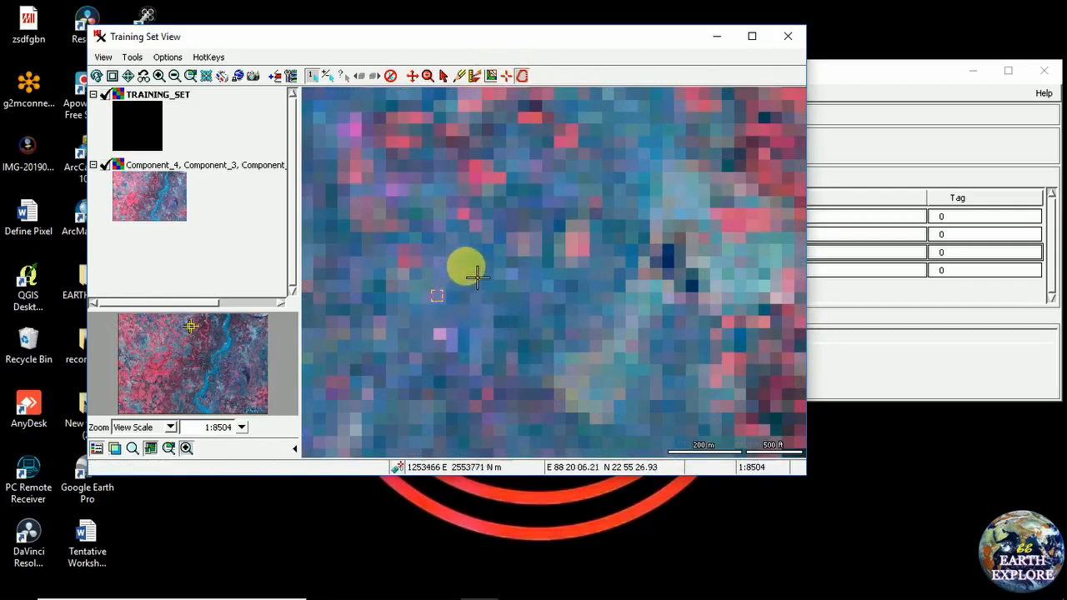
left_click(482, 253)
left_click(555, 359)
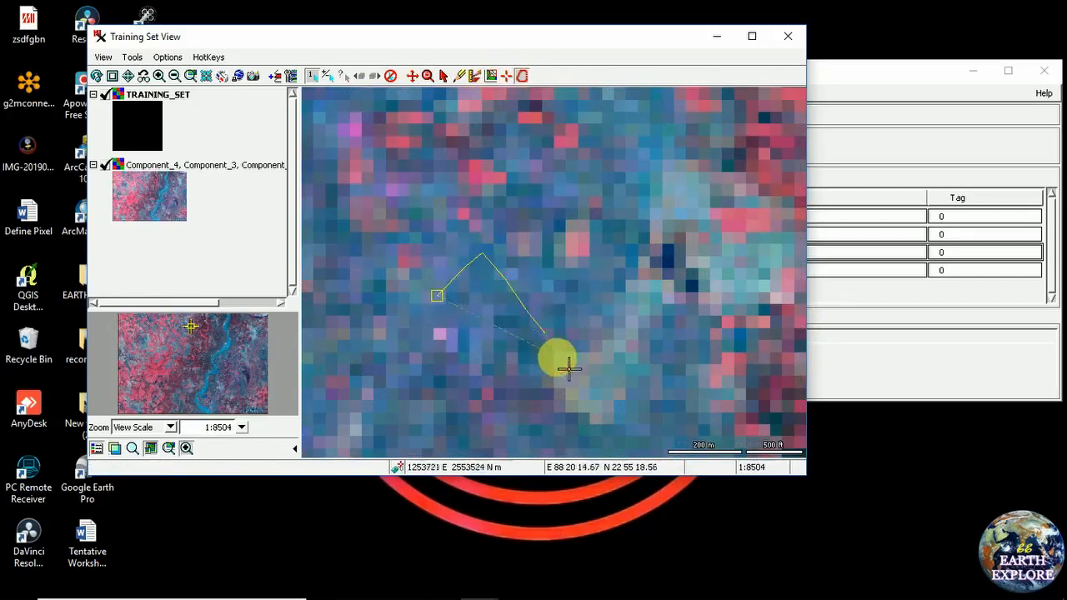
left_click(466, 315)
left_click(484, 289)
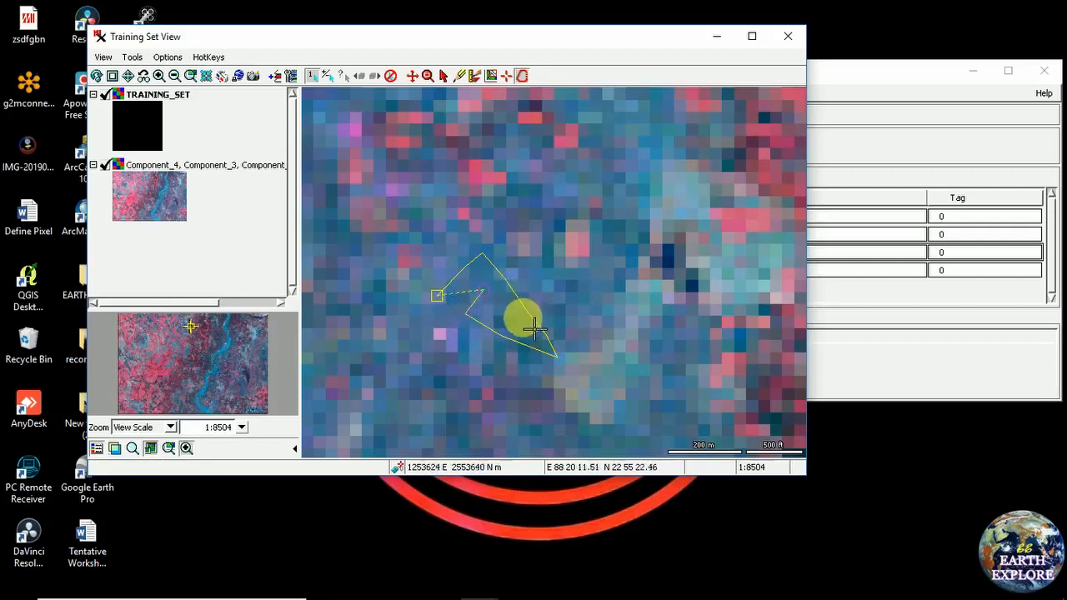
right_click(503, 314)
left_click(528, 340)
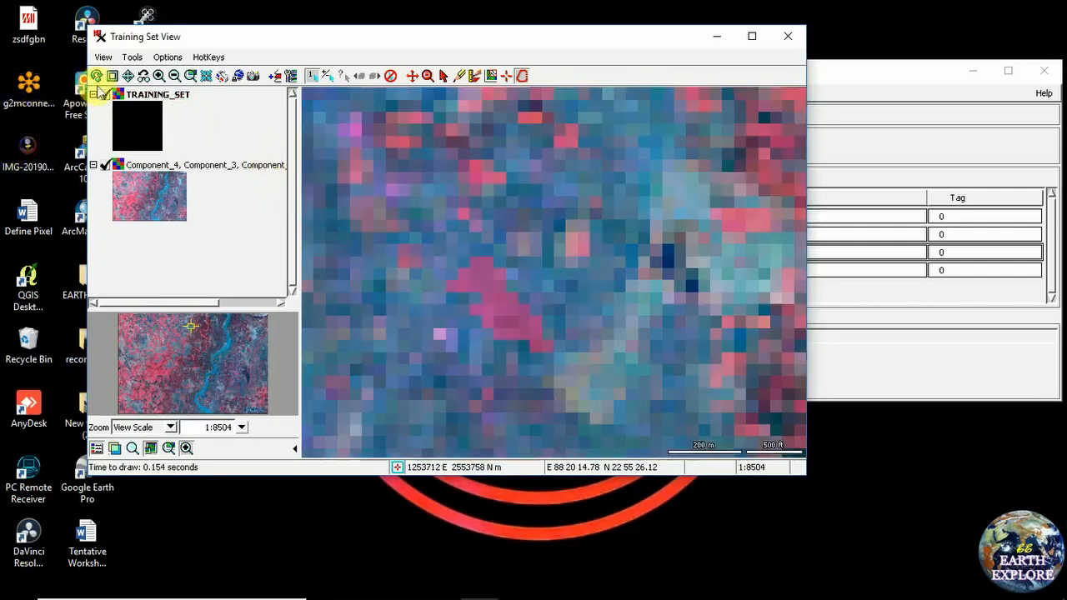
left_click(126, 76)
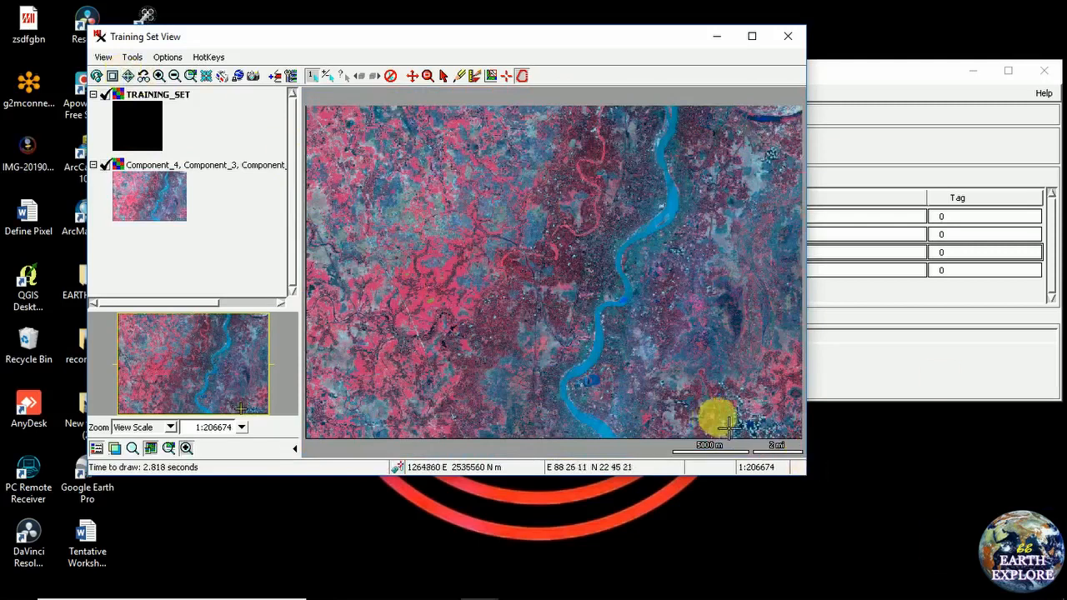
Make class 4 the active training class in the Training Set Editor
left_click(889, 85)
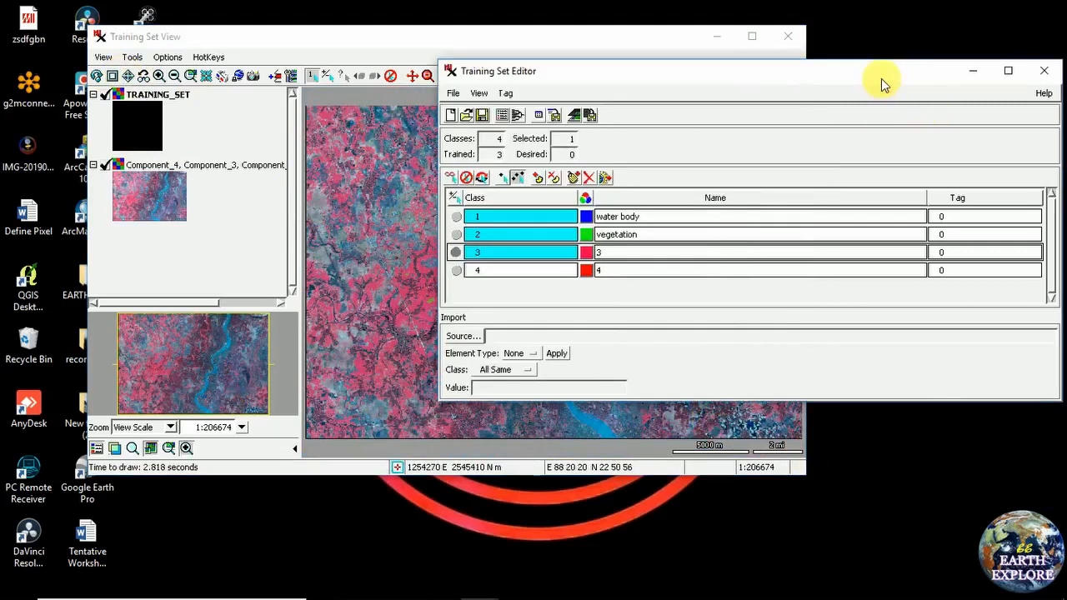
left_click(458, 269)
left_click(339, 40)
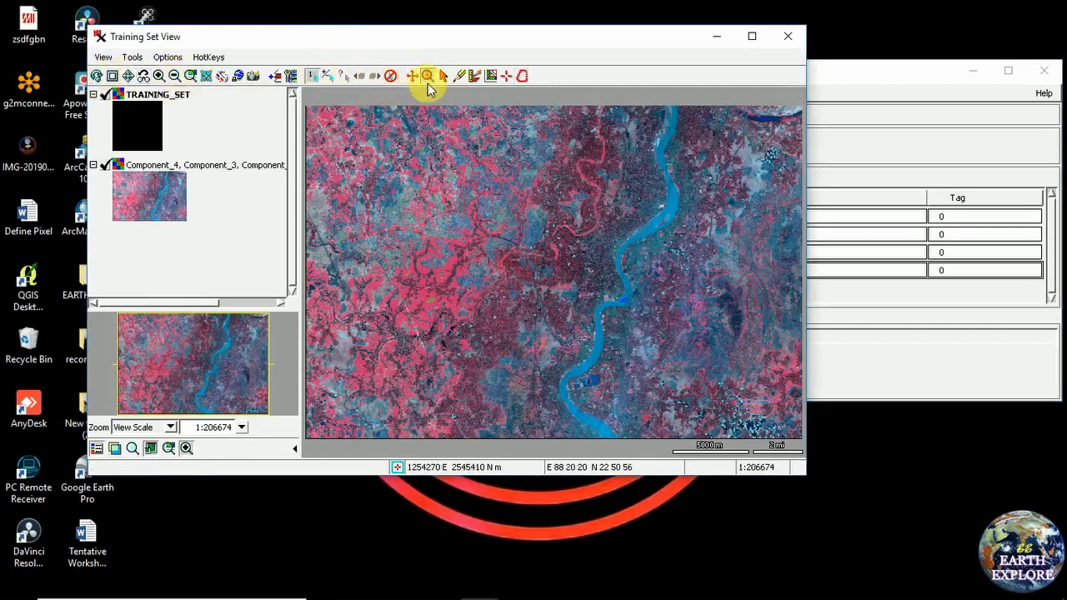
Zoom into a patch just west of the river
left_click(427, 83)
left_click_drag(364, 203, 465, 269)
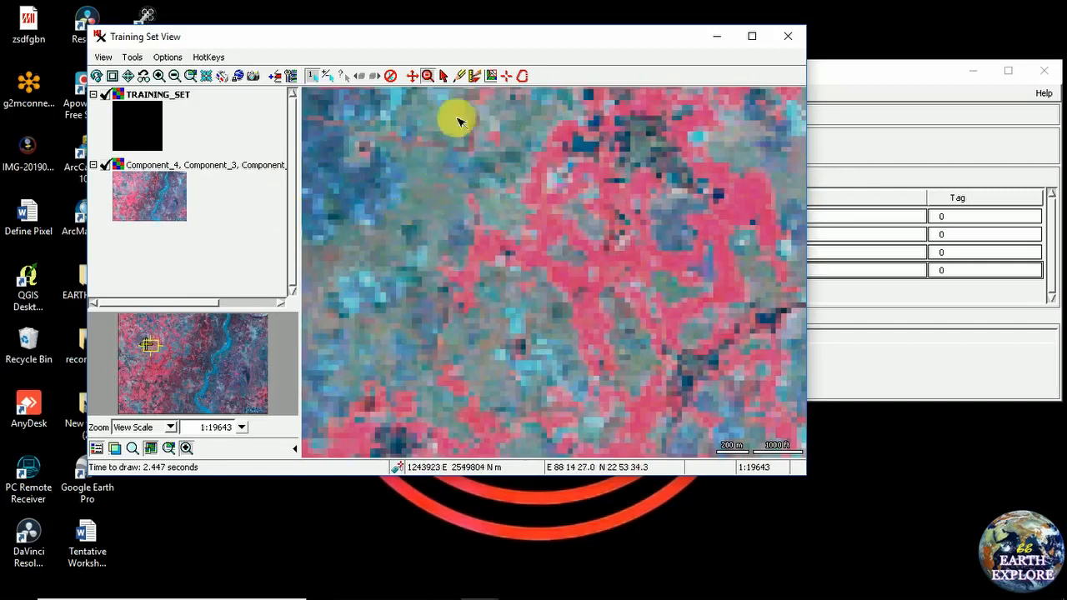
left_click(522, 76)
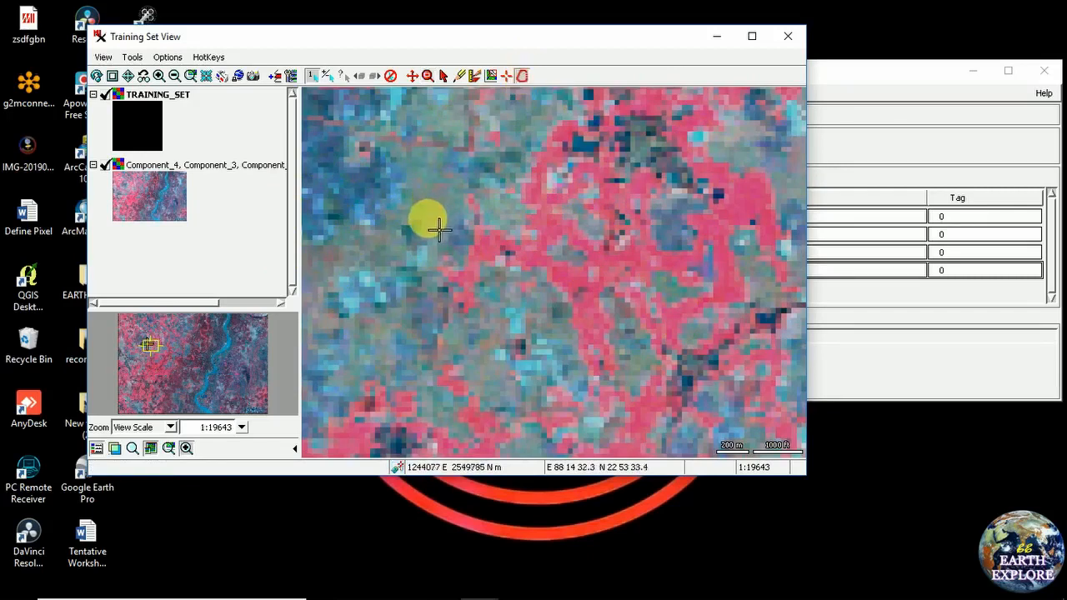
left_click(128, 76)
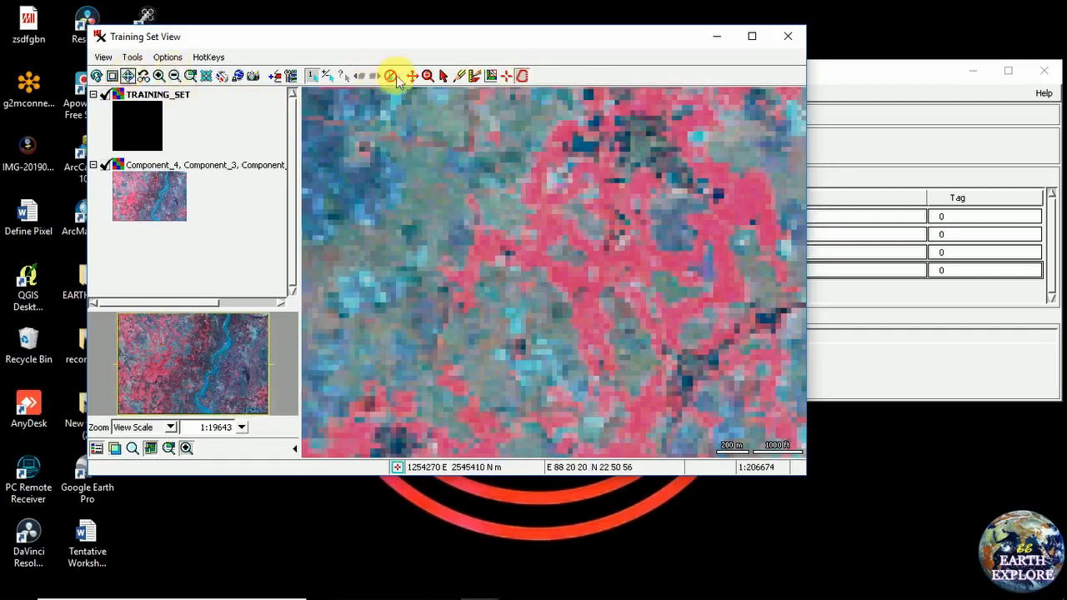
left_click(427, 76)
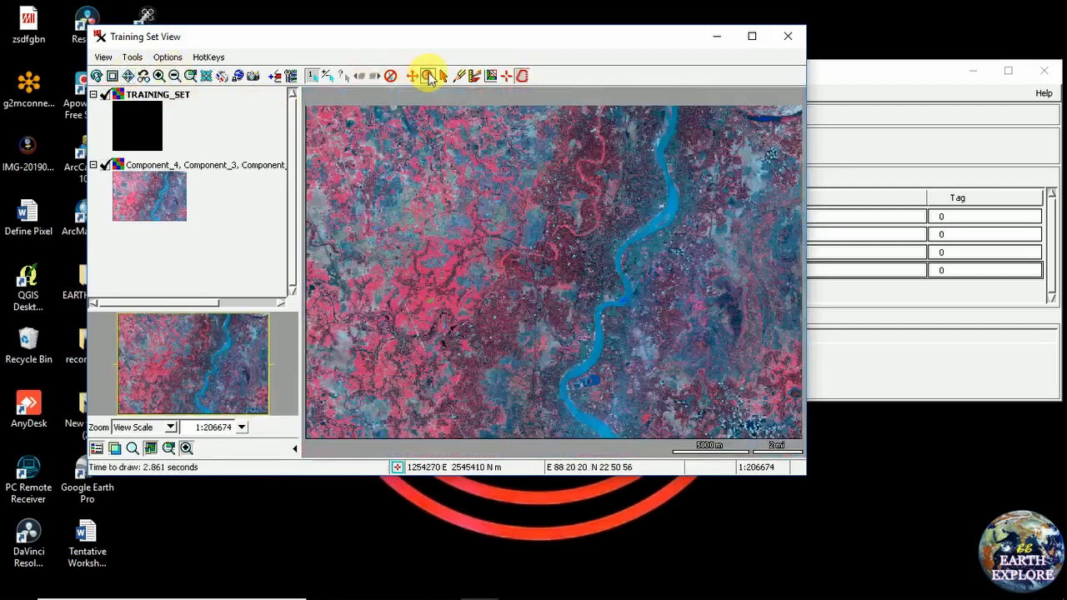
left_click(517, 236)
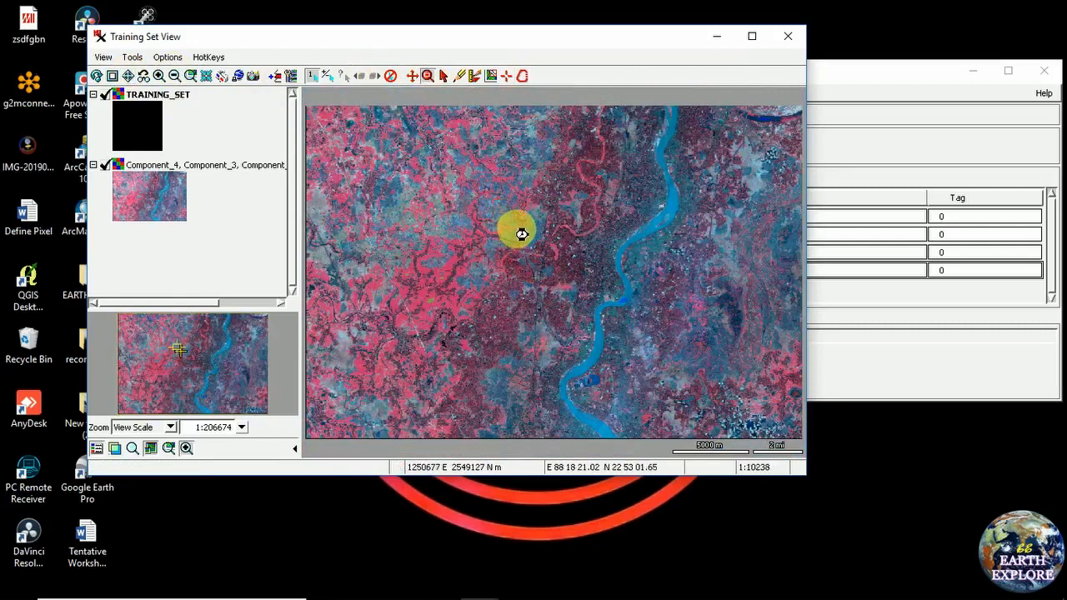
Outline a small freehand patch, assign all its cells to class 4, and return to full view
left_click(523, 76)
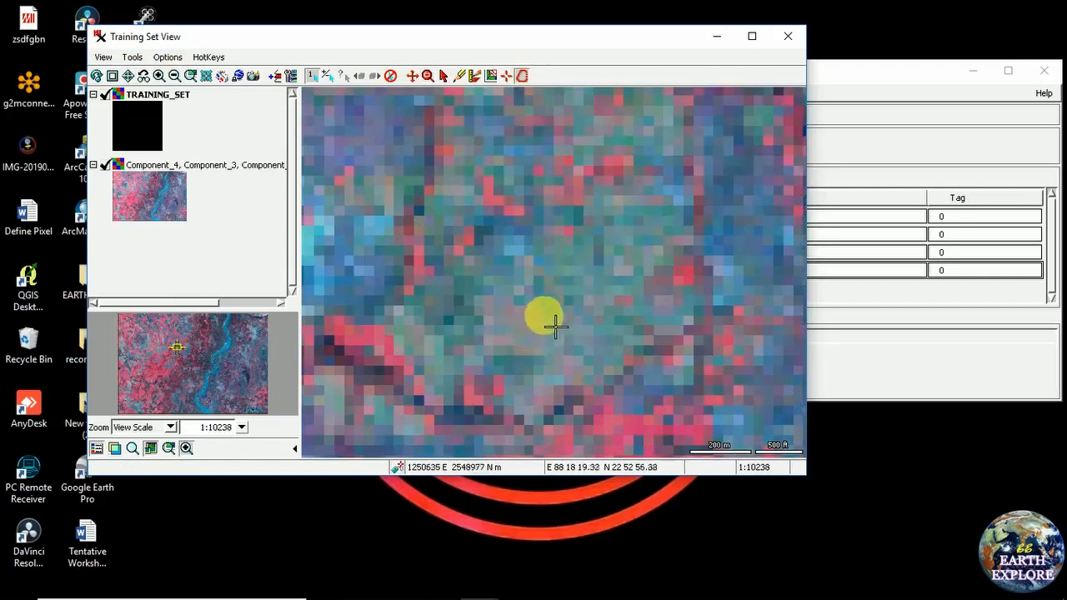
mouse_move(542, 315)
left_mouse_down()
mouse_move(548, 291)
mouse_move(578, 272)
mouse_move(615, 310)
mouse_move(576, 350)
mouse_move(546, 342)
left_mouse_up()
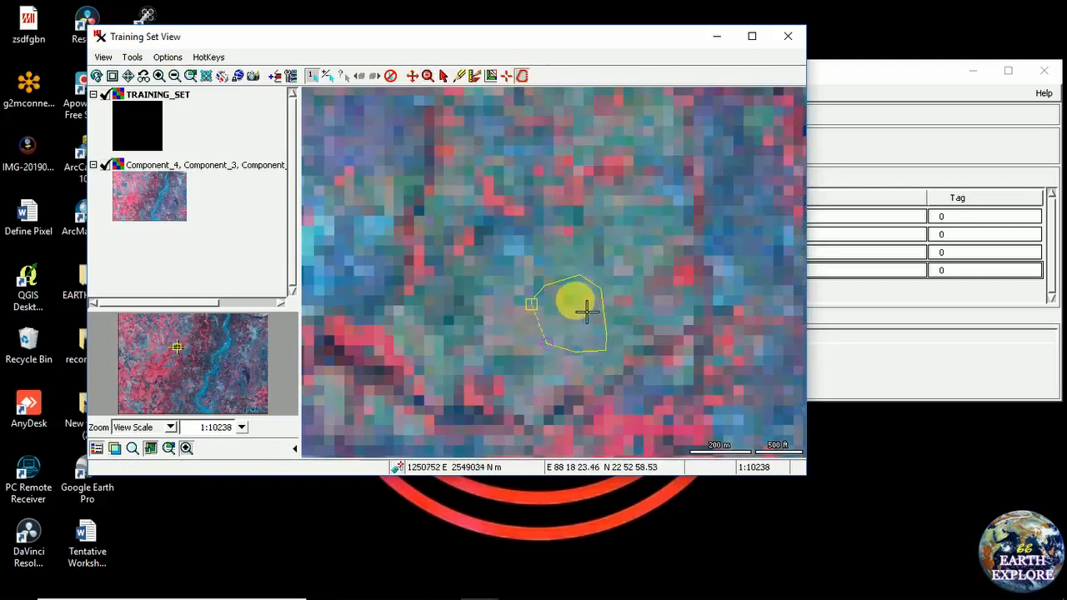
right_click(579, 315)
left_click(579, 327)
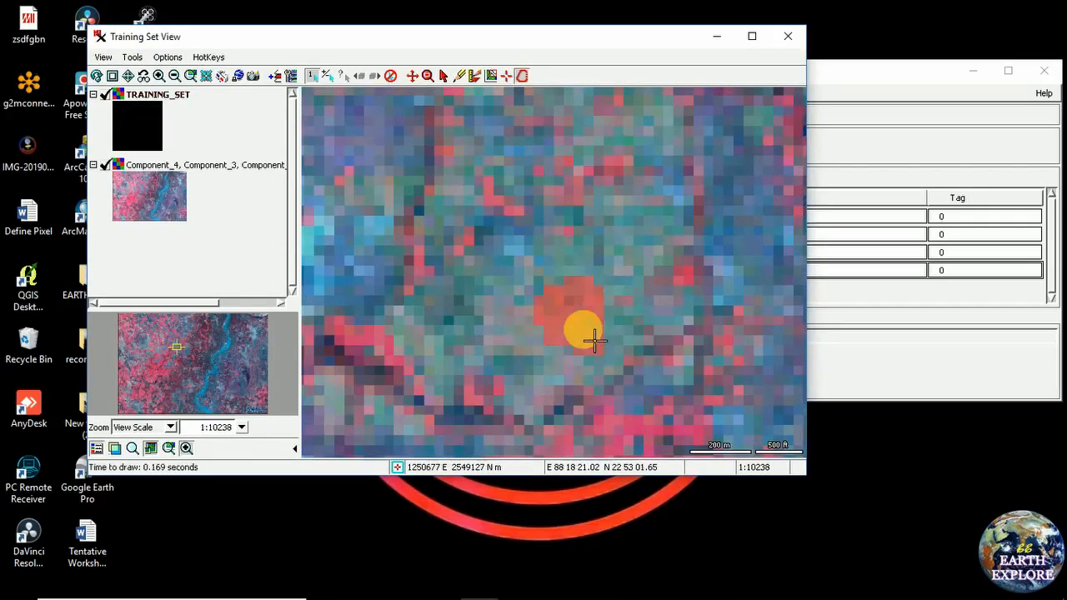
left_click(141, 77)
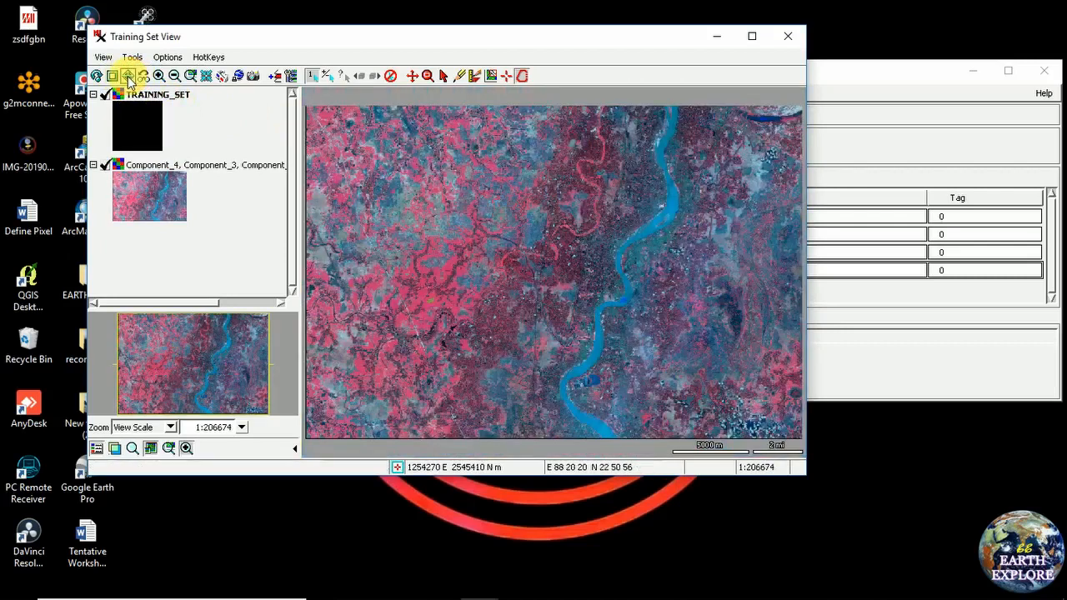
Zoom into the greyish lower-left area and assign a small polygon there to class 4
left_click(427, 77)
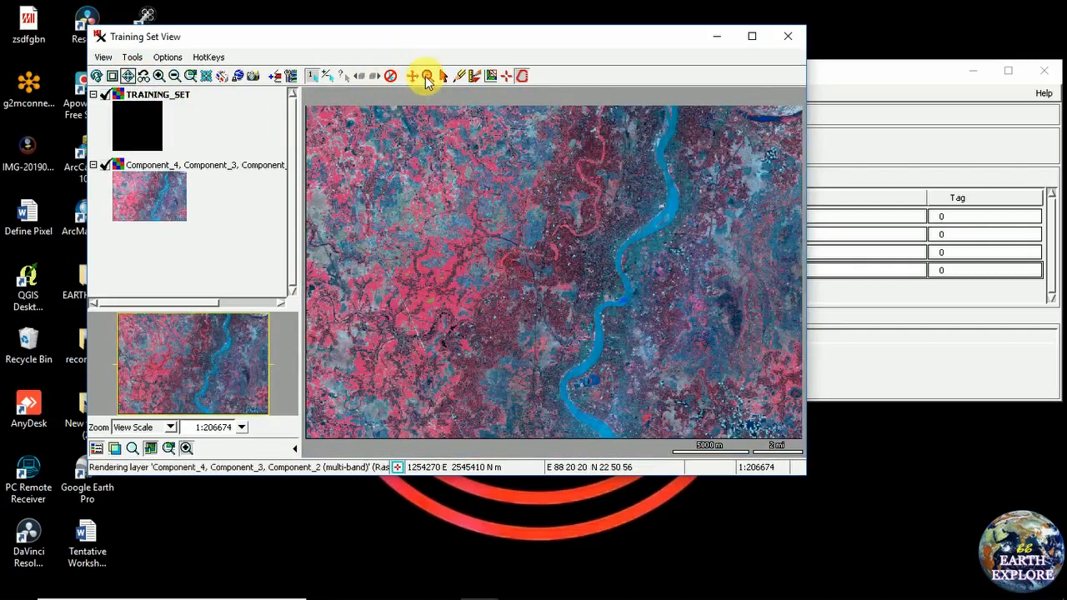
left_click_drag(352, 393, 392, 436)
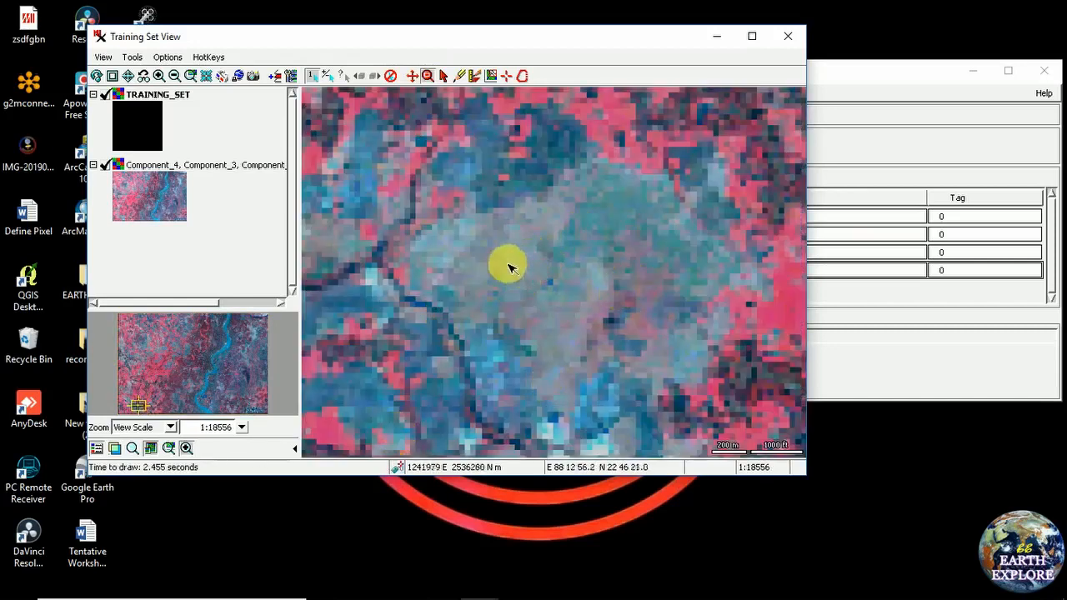
left_click(523, 76)
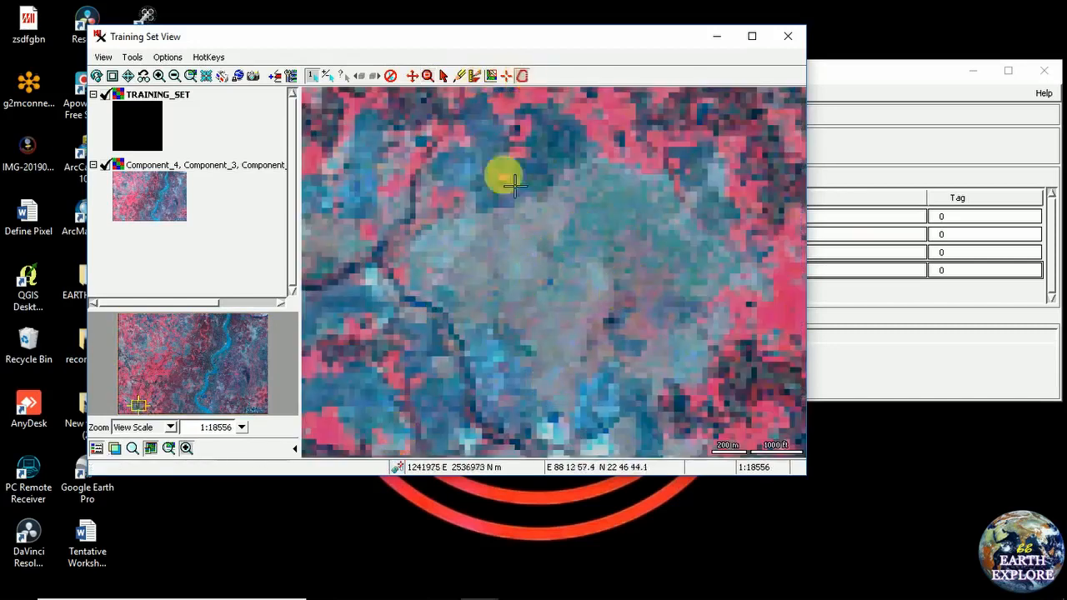
left_click(475, 278)
right_click(490, 252)
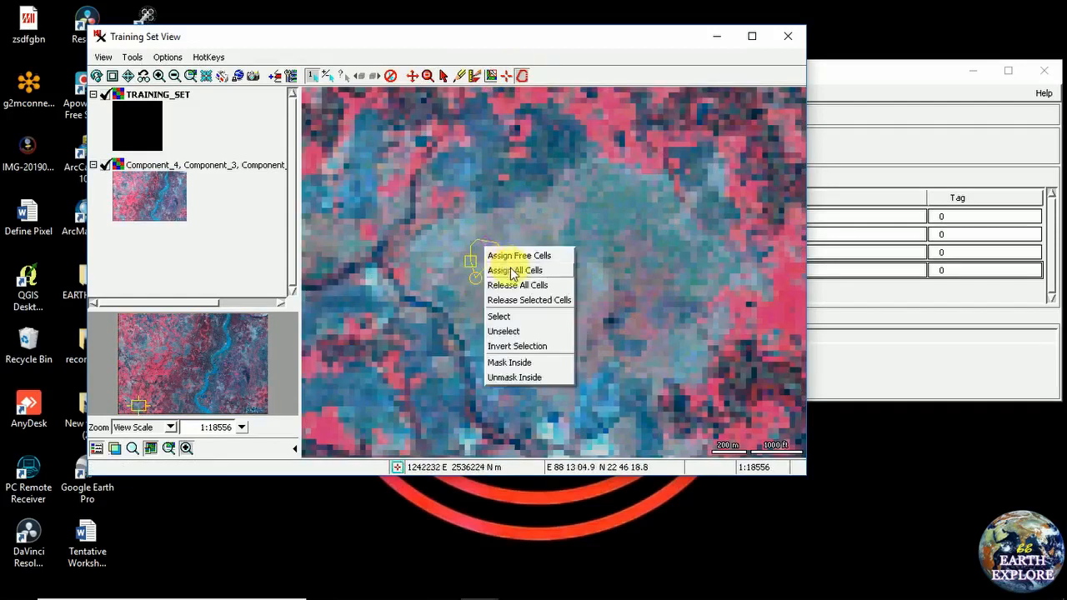
left_click(507, 269)
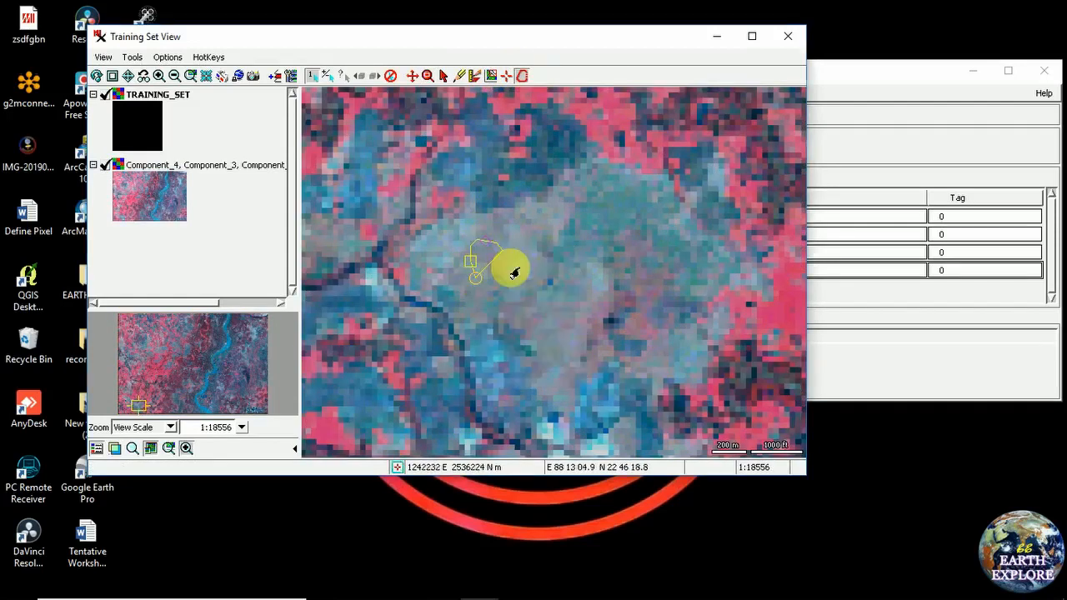
Rename class 3 to 'settlement area'
left_click(875, 77)
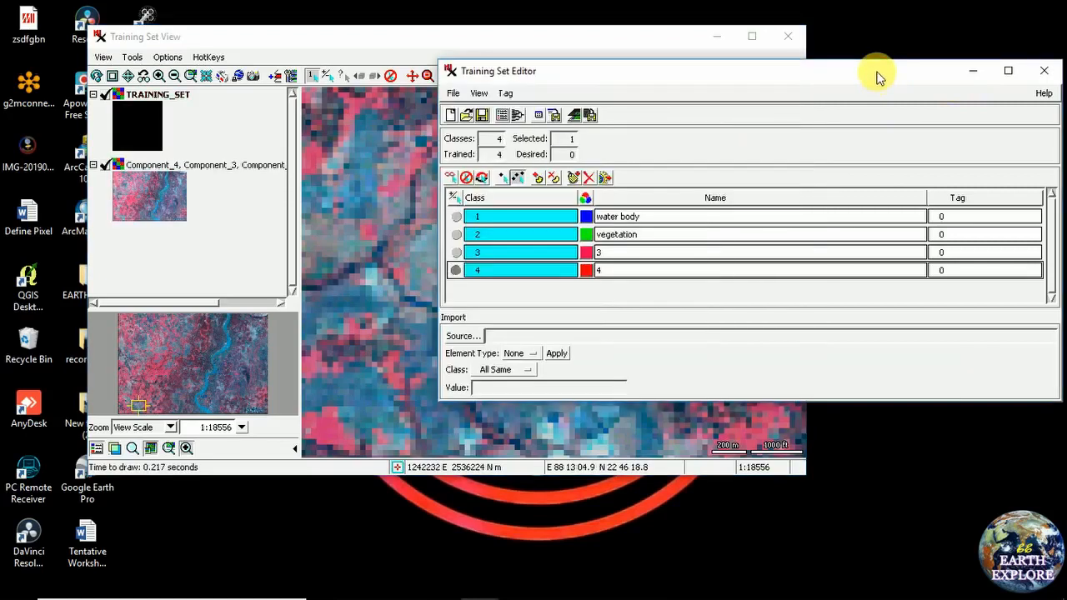
double_click(627, 252)
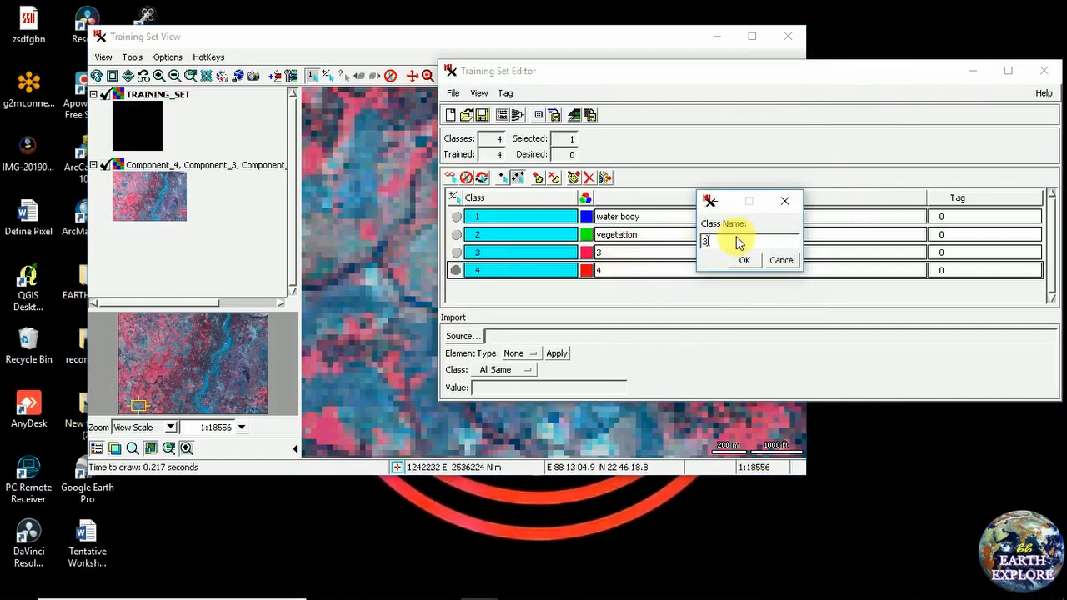
type("settlement area")
left_click(746, 261)
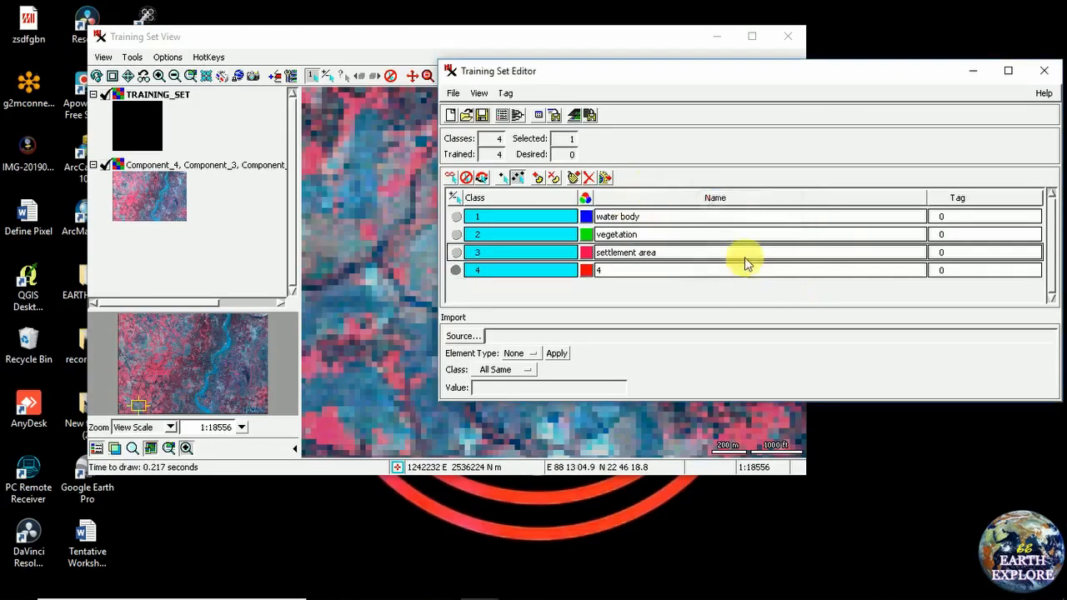
Rename class 4 to 'fellow land' and rearrange the editor and view windows
left_click(643, 265)
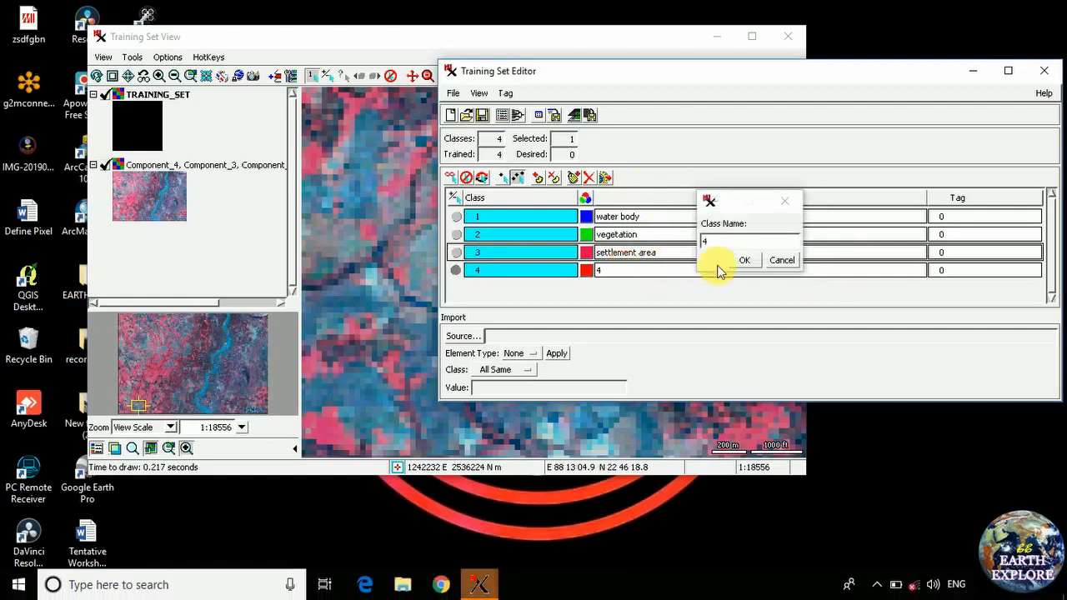
left_click(727, 242)
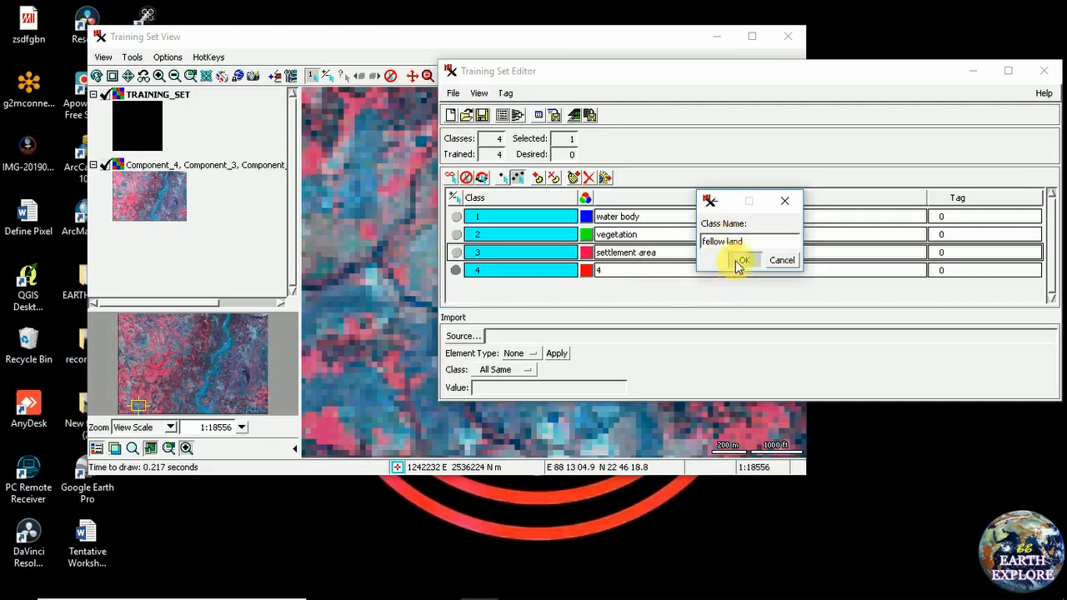
left_click(736, 260)
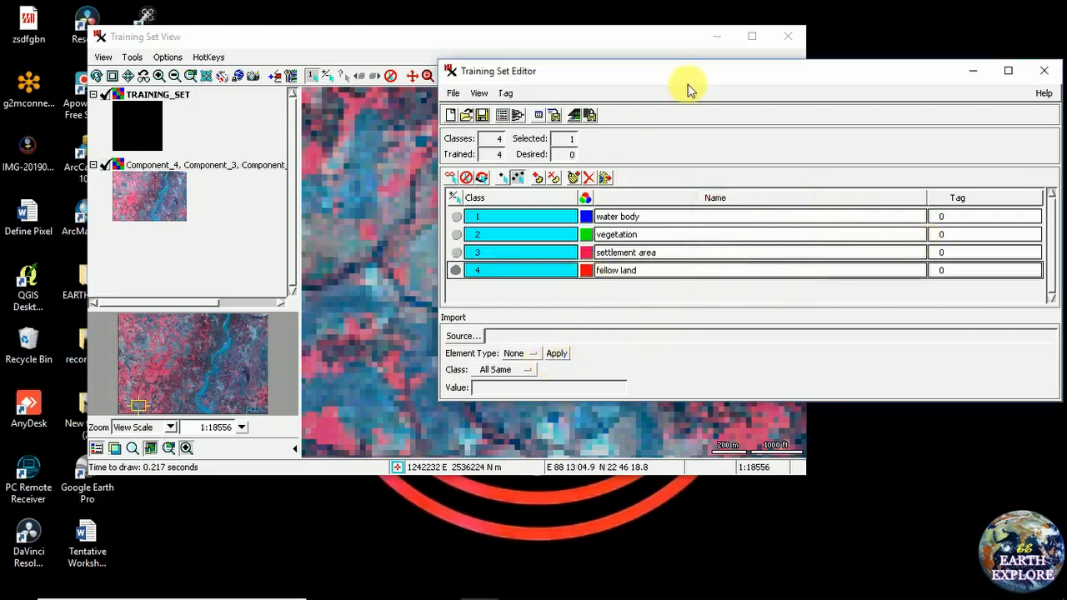
left_click_drag(691, 78, 604, 72)
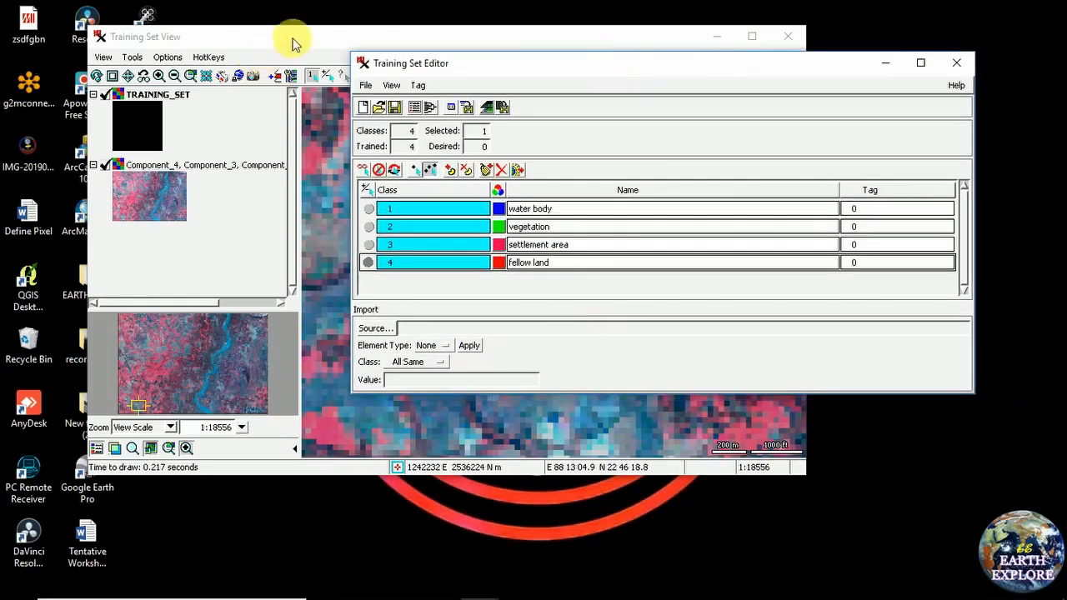
left_click_drag(293, 42, 269, 42)
Start saving the training set from the Training Set Editor's File > Training Set menu
left_click(795, 67)
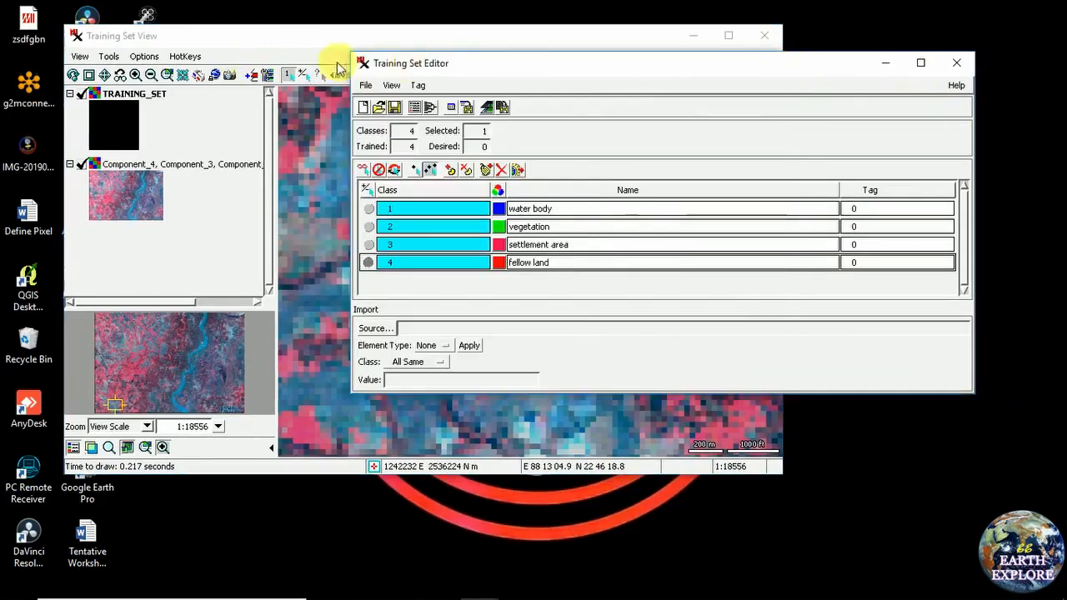
left_click(104, 90)
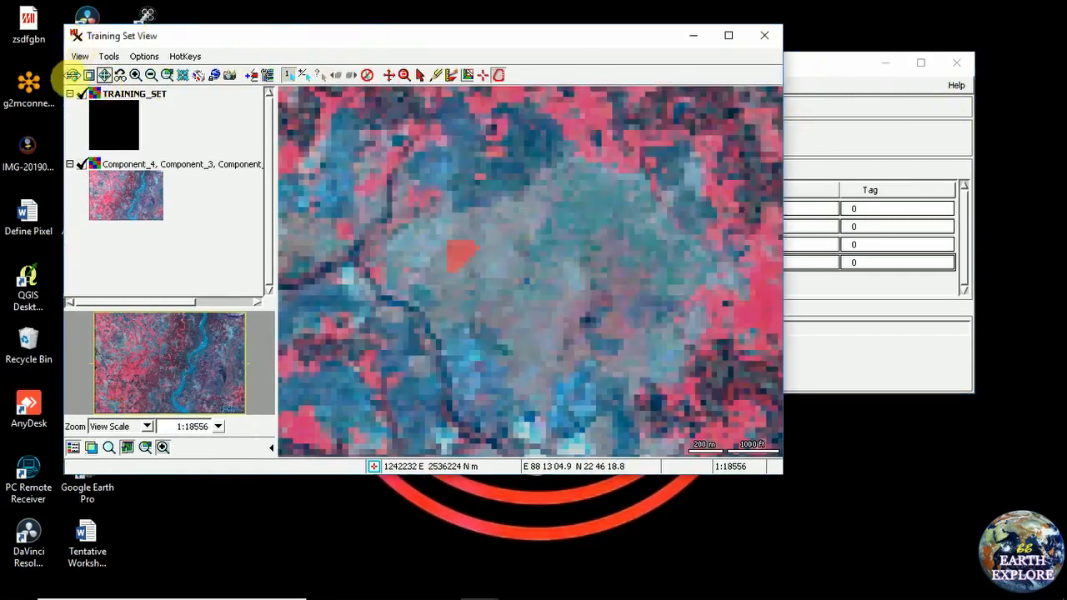
left_click(812, 64)
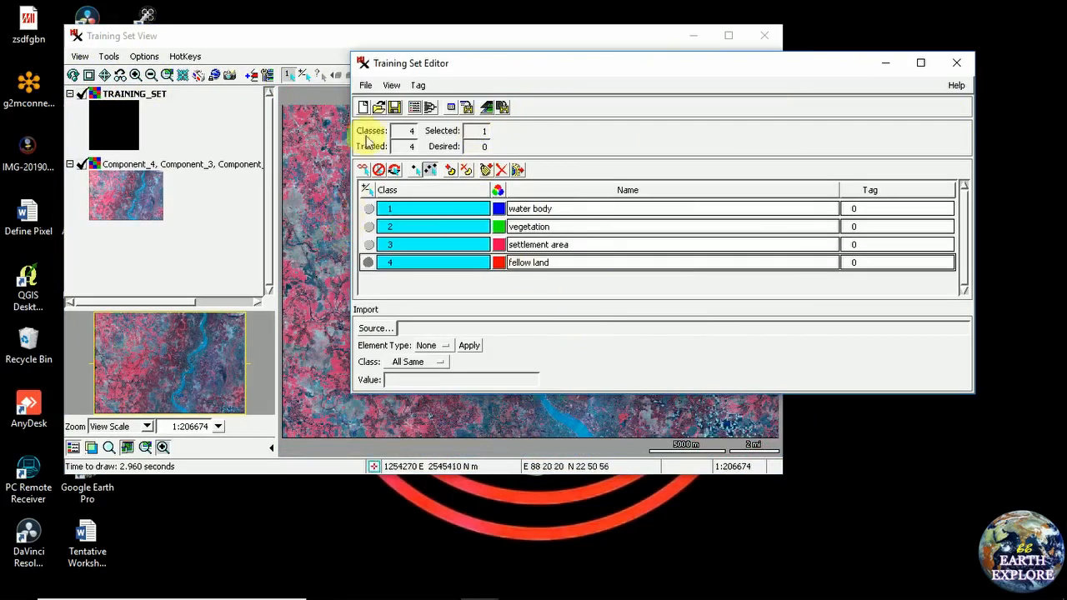
left_click(367, 86)
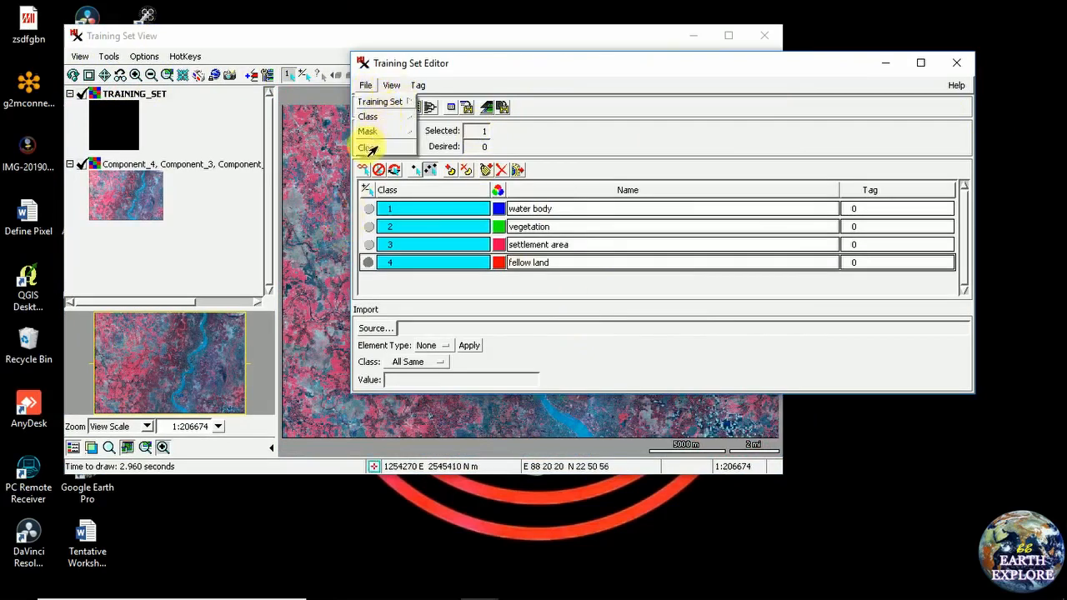
mouse_move(373, 109)
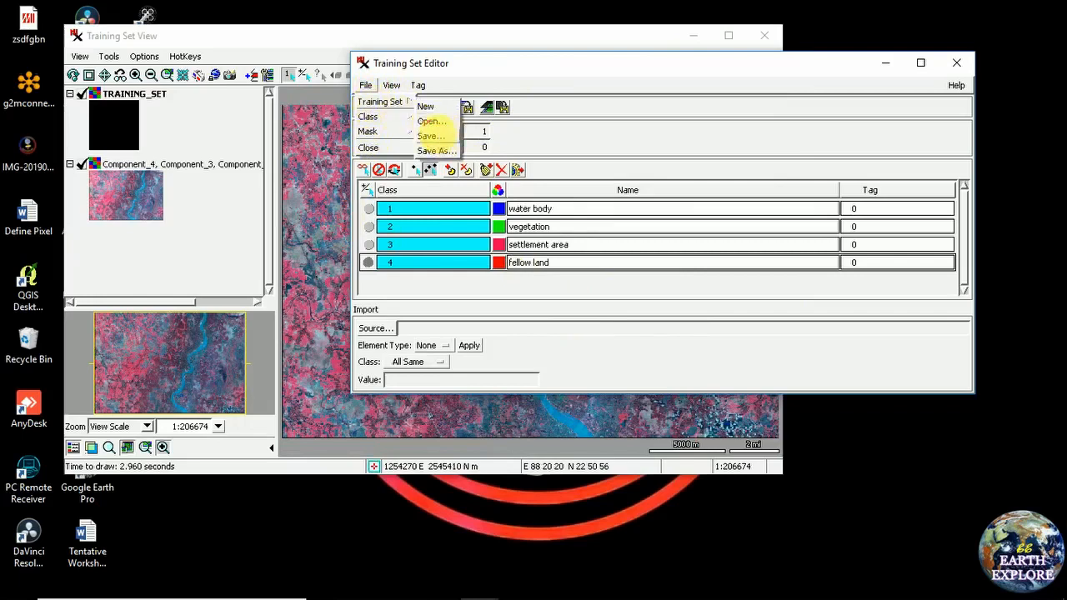
left_click(440, 136)
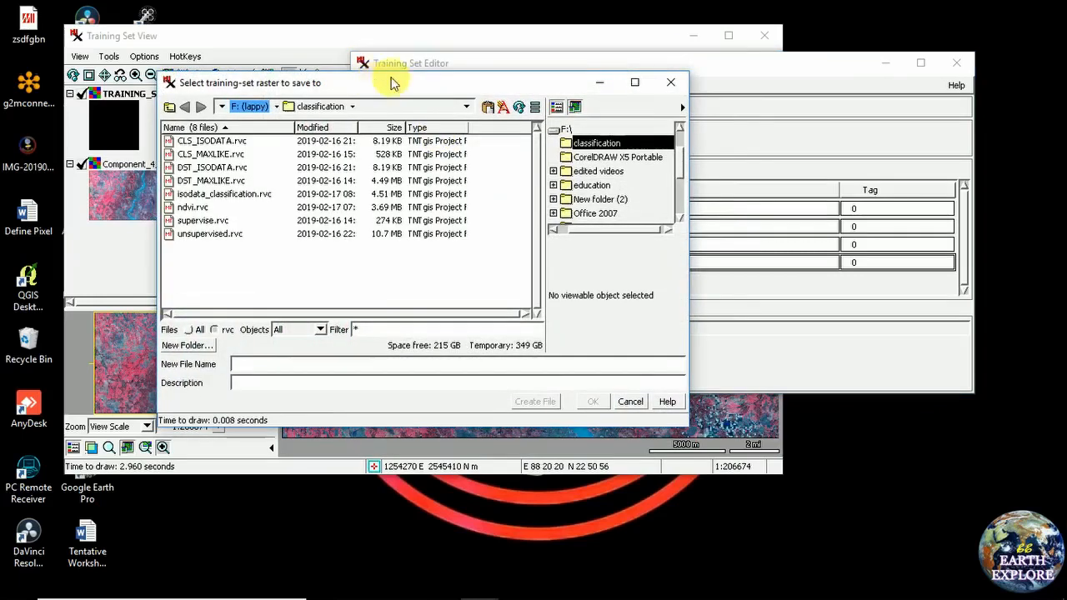
left_click_drag(375, 86, 433, 61)
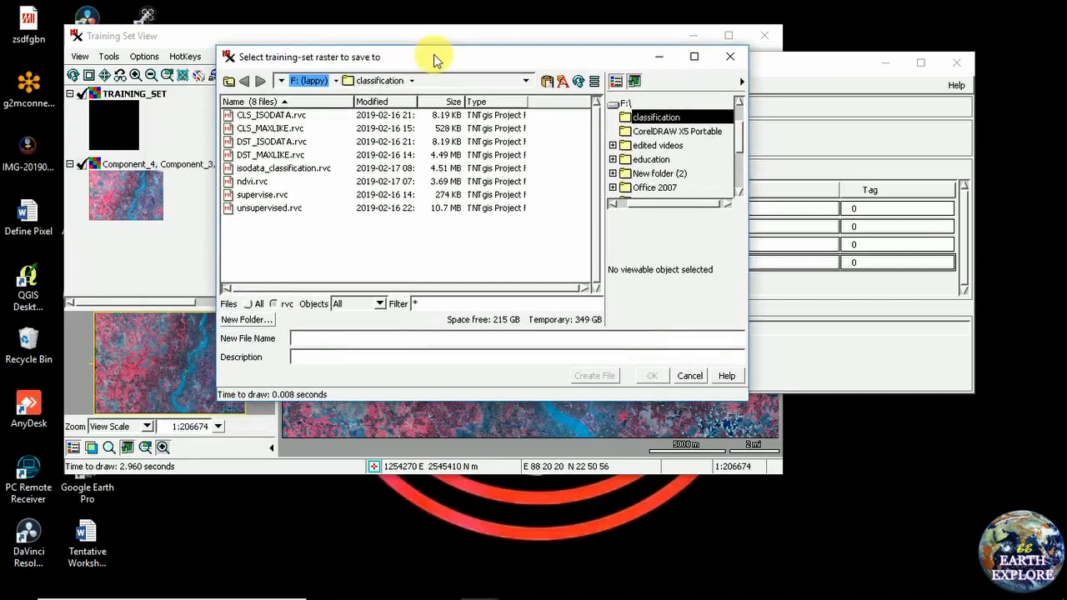
Create train_bengal.rvc in Desktop > EARTH_EXPLORE > New folder and save object TrainingSet
left_click(281, 81)
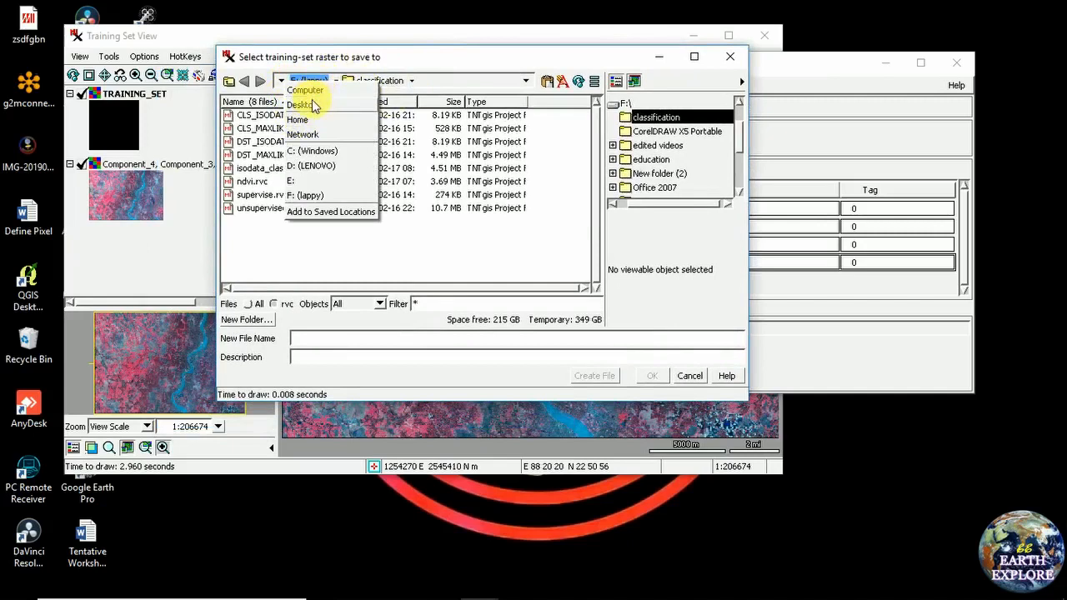
left_click(301, 105)
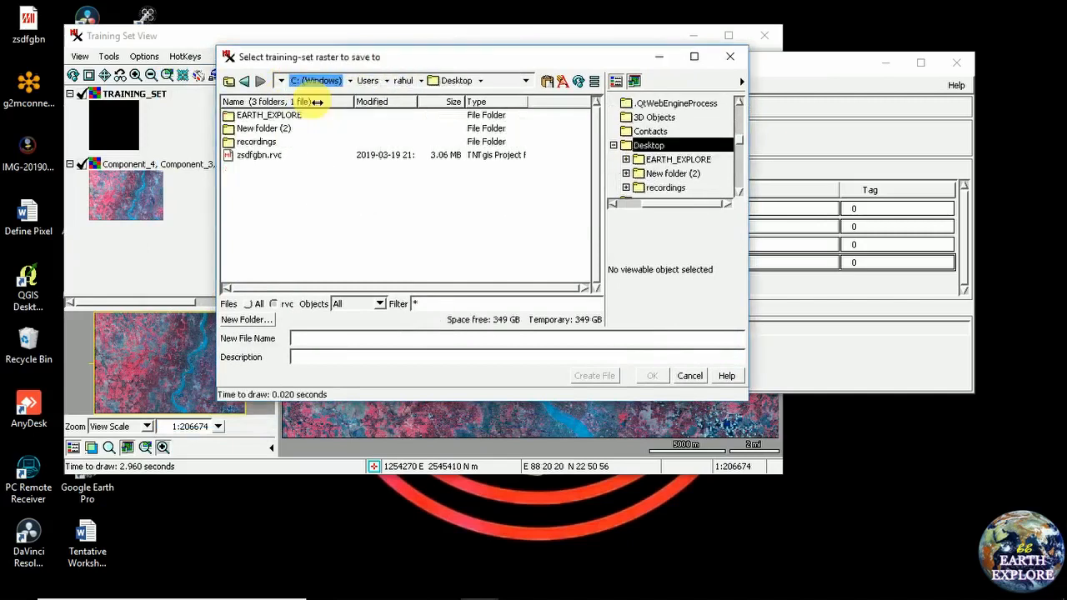
double_click(264, 117)
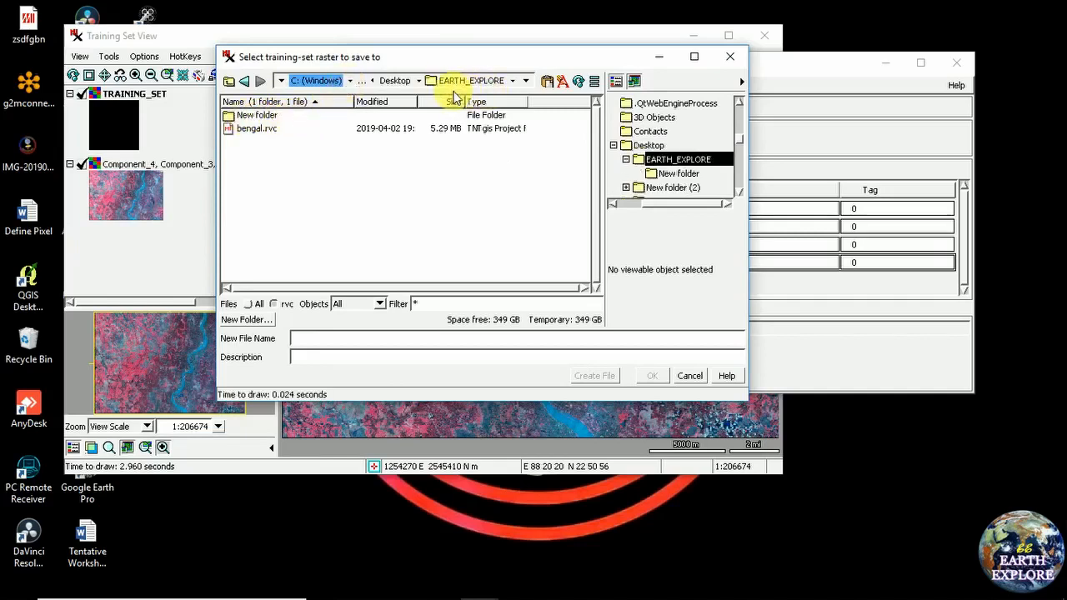
double_click(254, 118)
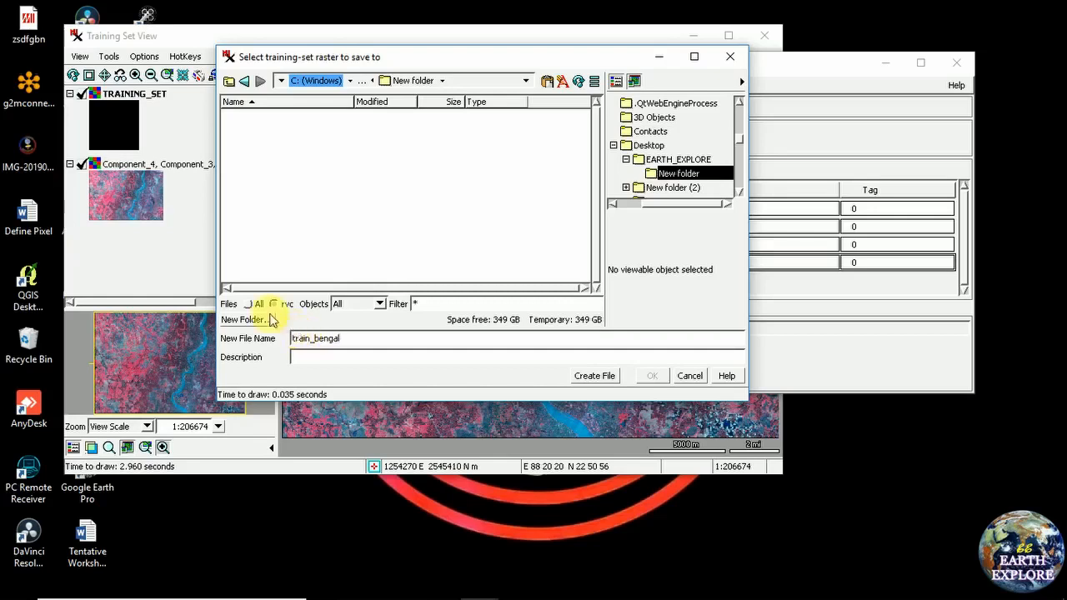
left_click(598, 378)
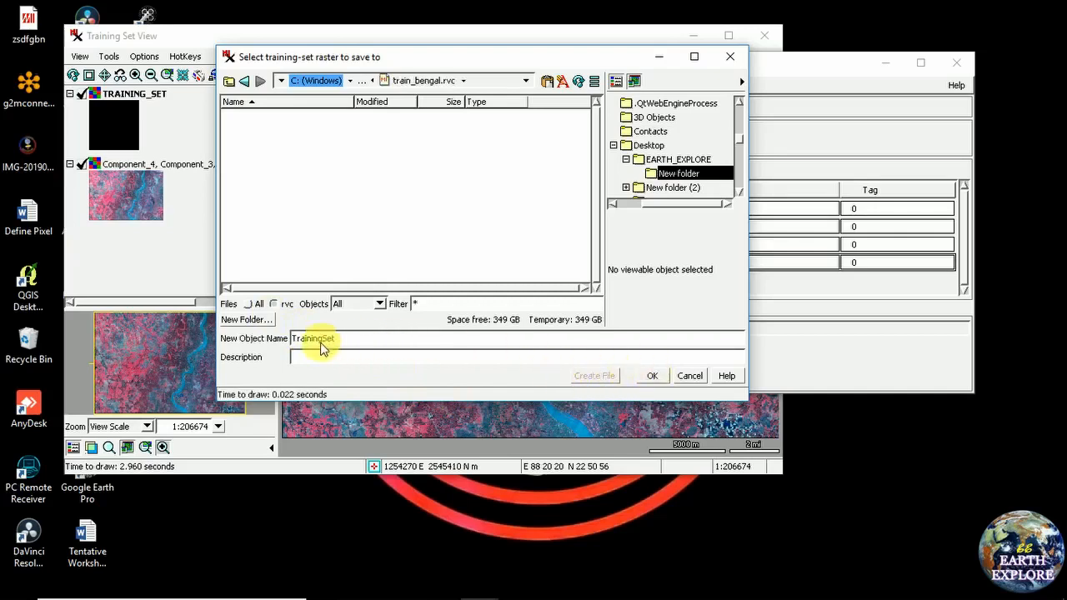
left_click(652, 379)
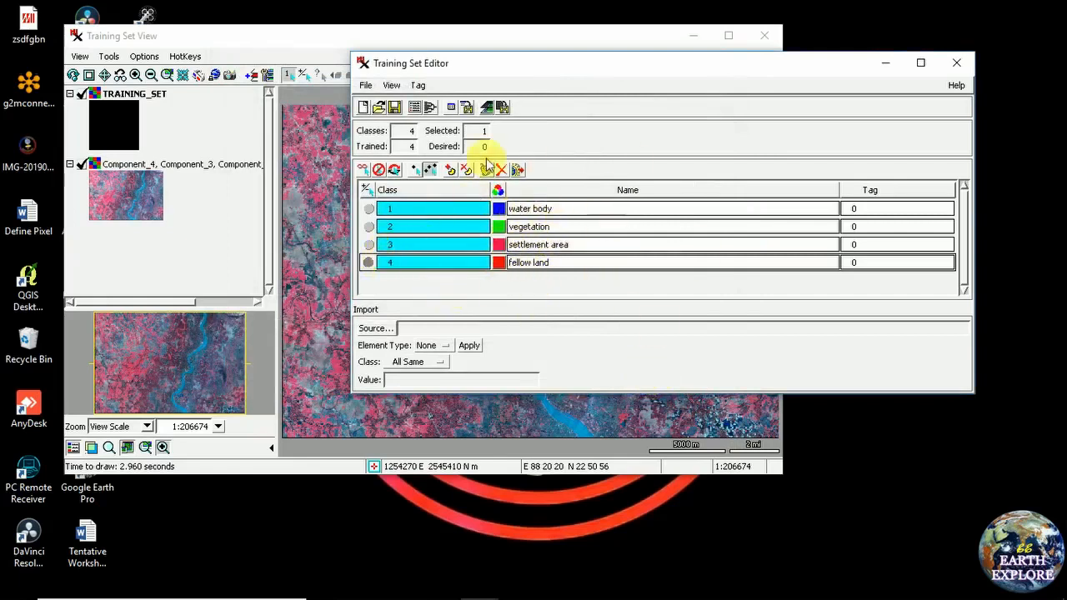
Select all four classes and save the training set again to train_bengal.rvc
left_click(372, 245)
left_click(373, 227)
left_click(370, 208)
left_click(365, 85)
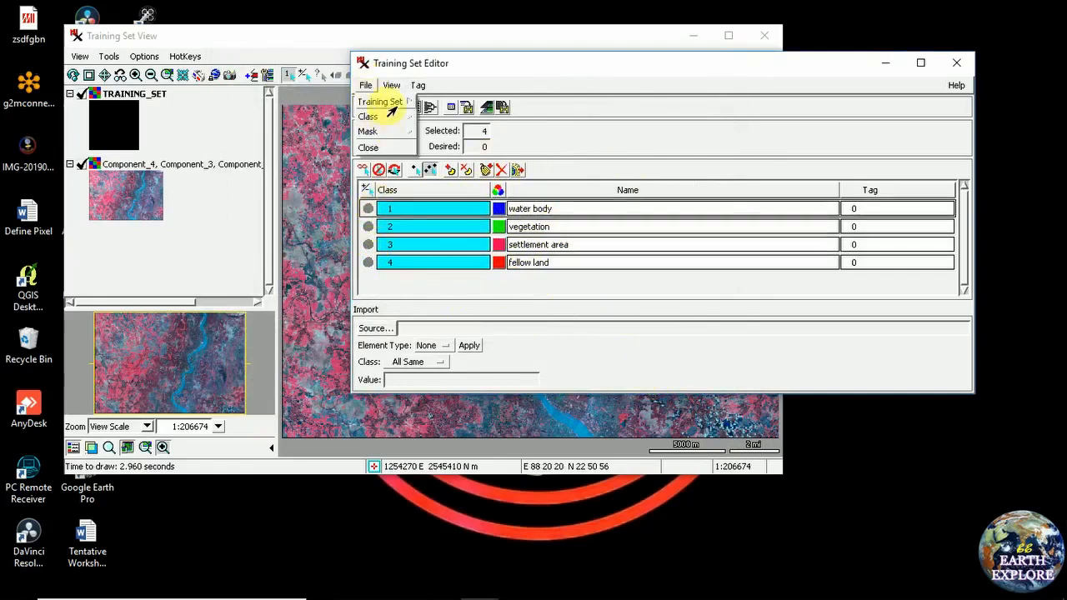
mouse_move(389, 109)
left_click(437, 135)
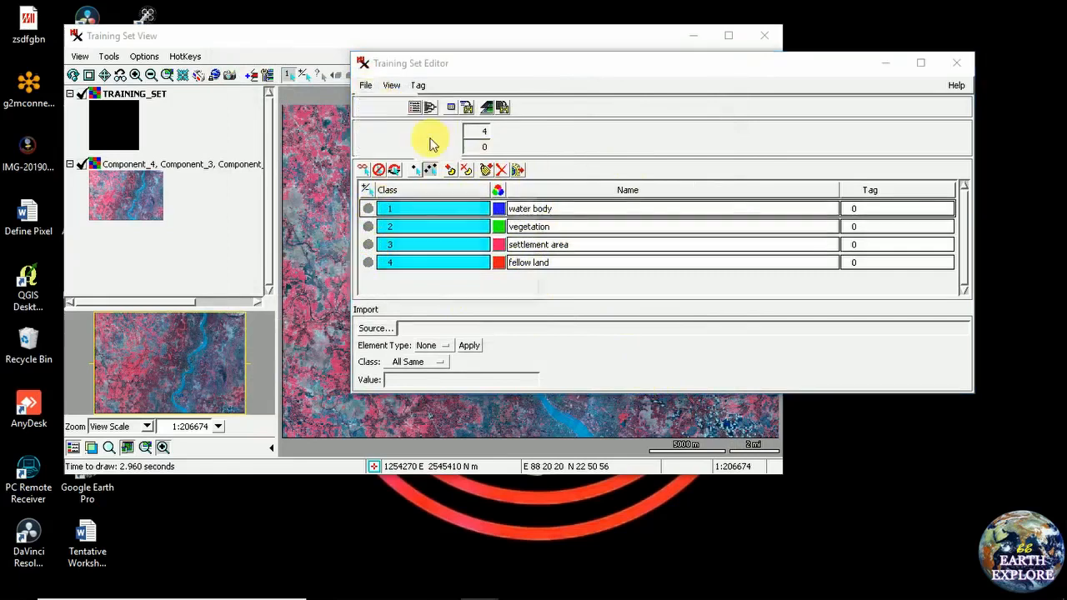
left_click_drag(510, 65, 478, 66)
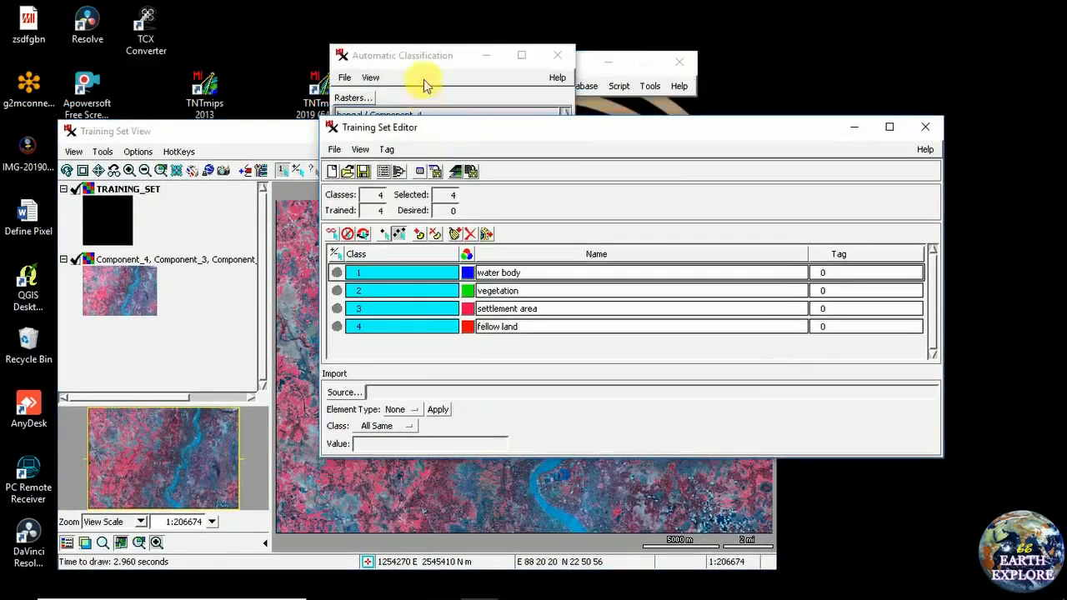
Run Maximum Likelihood classification with auto-named CLS_MAXLIKE and DST_MAXLIKE outputs
left_click(409, 52)
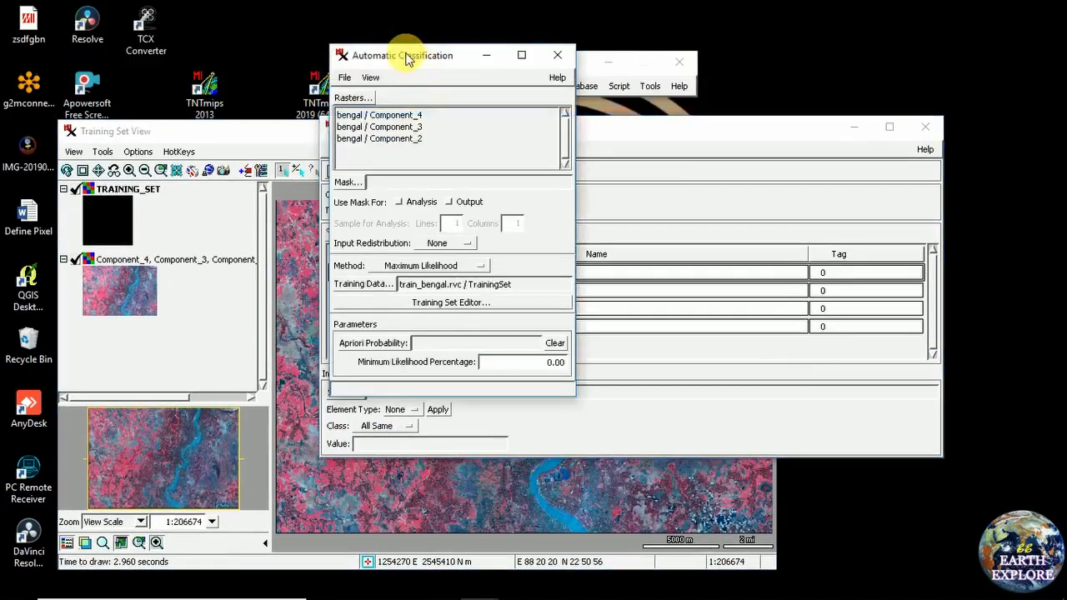
left_click_drag(381, 52, 371, 57)
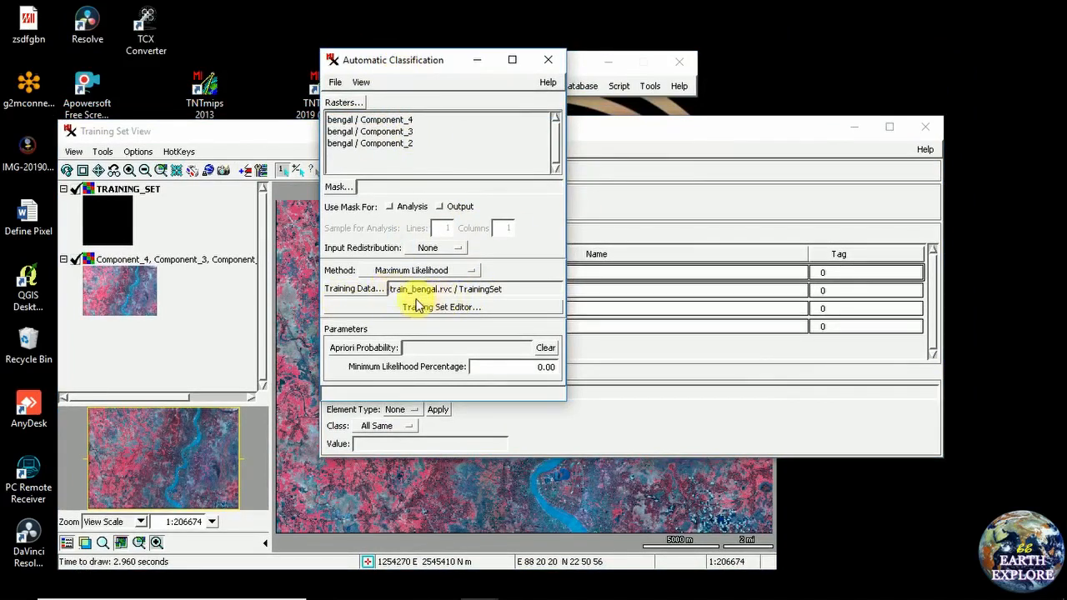
left_click(334, 83)
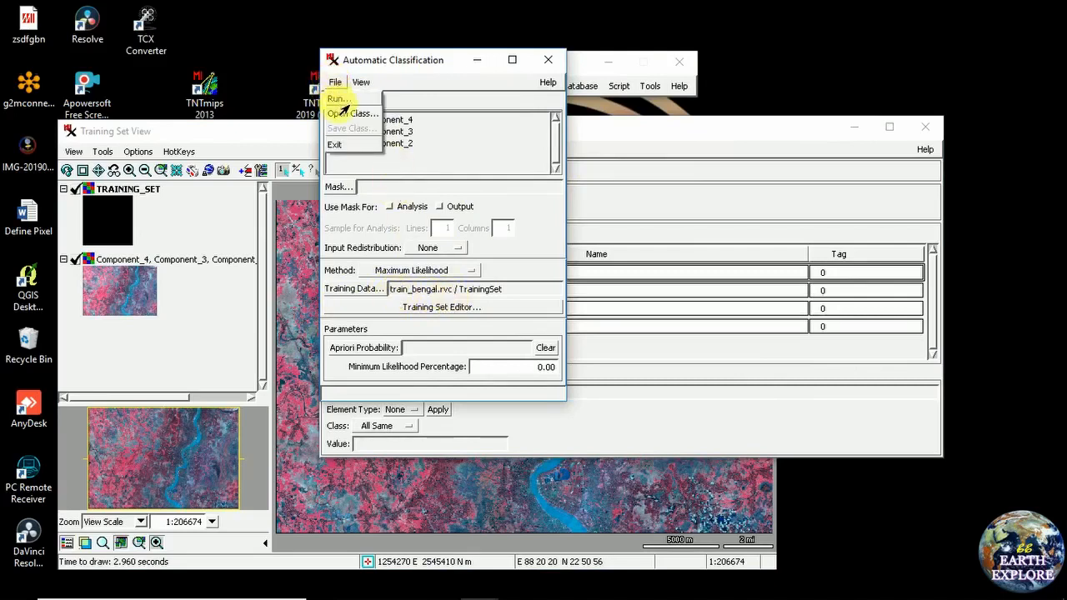
left_click(345, 99)
left_click_drag(322, 11, 413, 17)
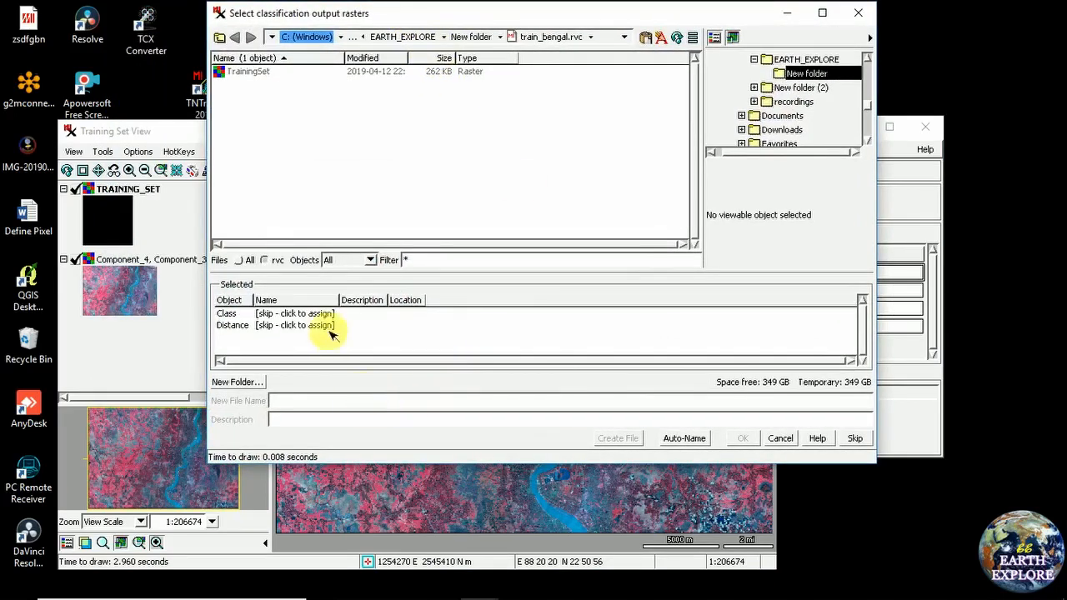
left_click(669, 442)
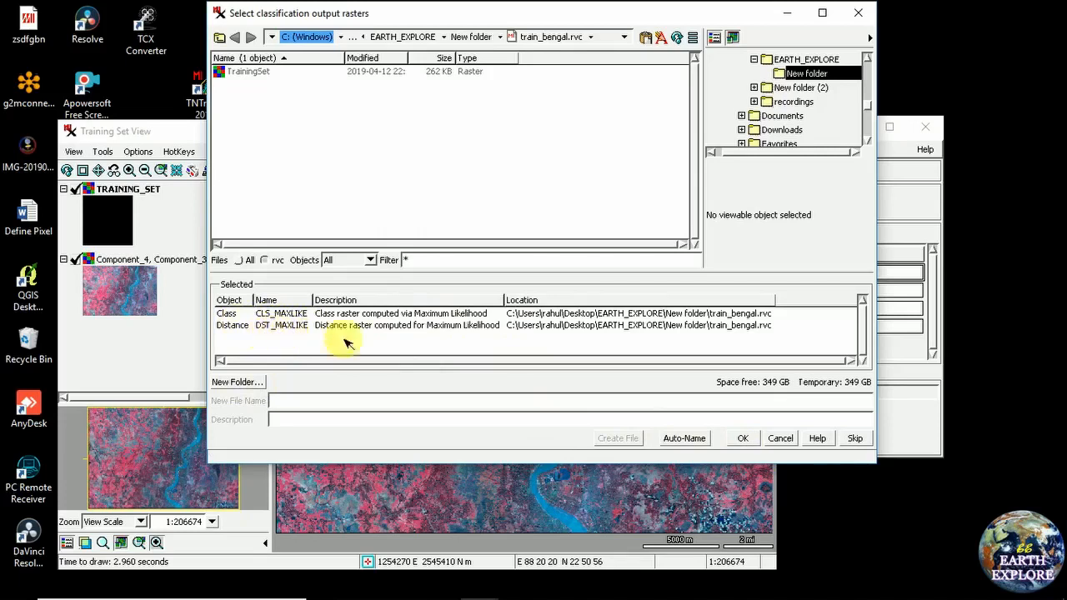
left_click(743, 439)
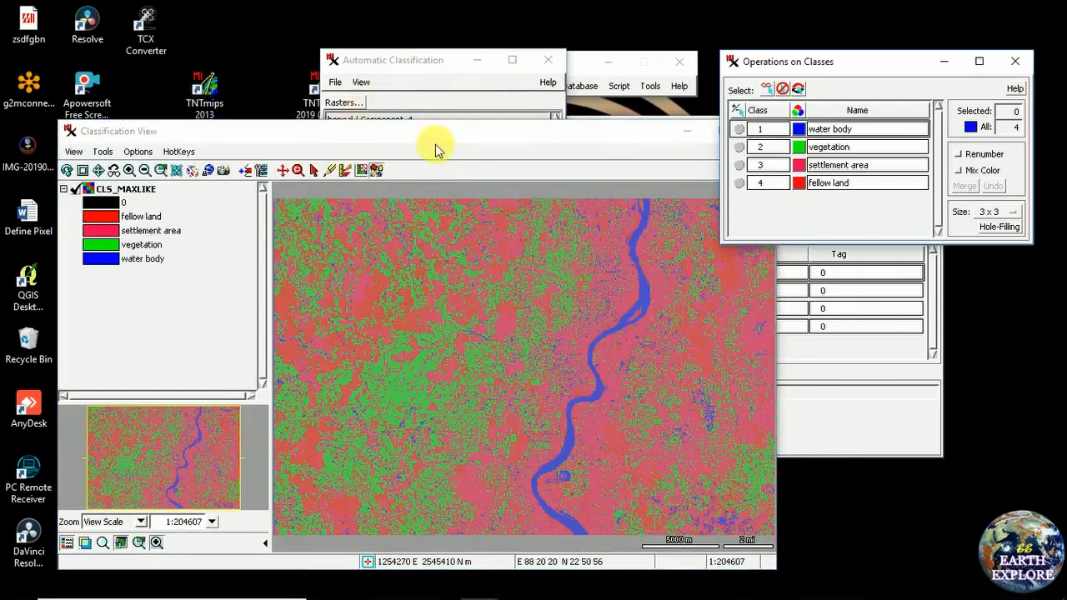
Place the CLS_MAXLIKE classified map in front of the Operations on Classes panel
left_click_drag(431, 148, 431, 77)
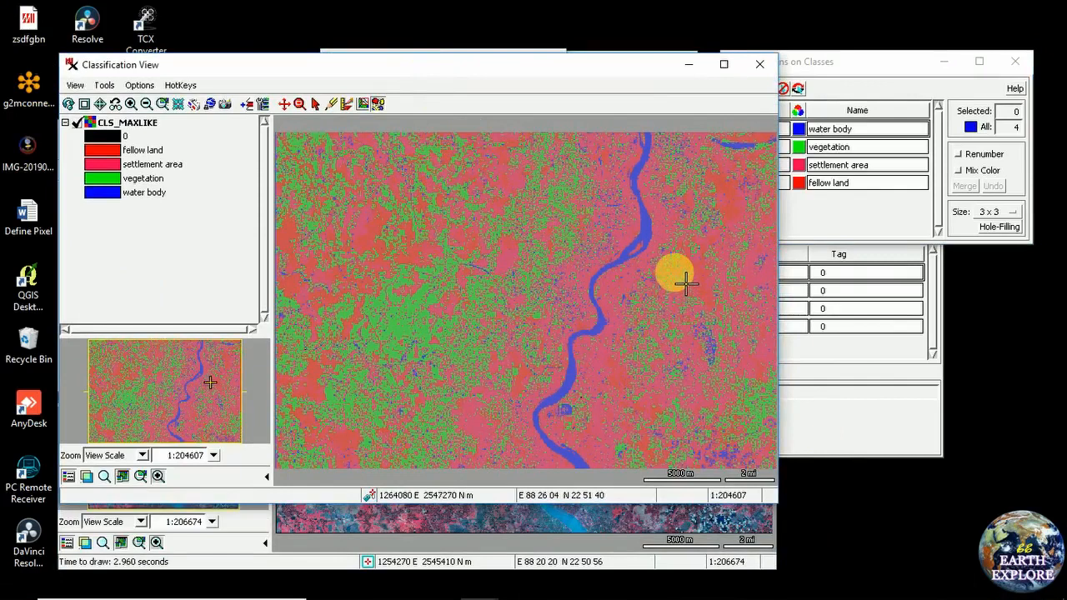
mouse_move(686, 284)
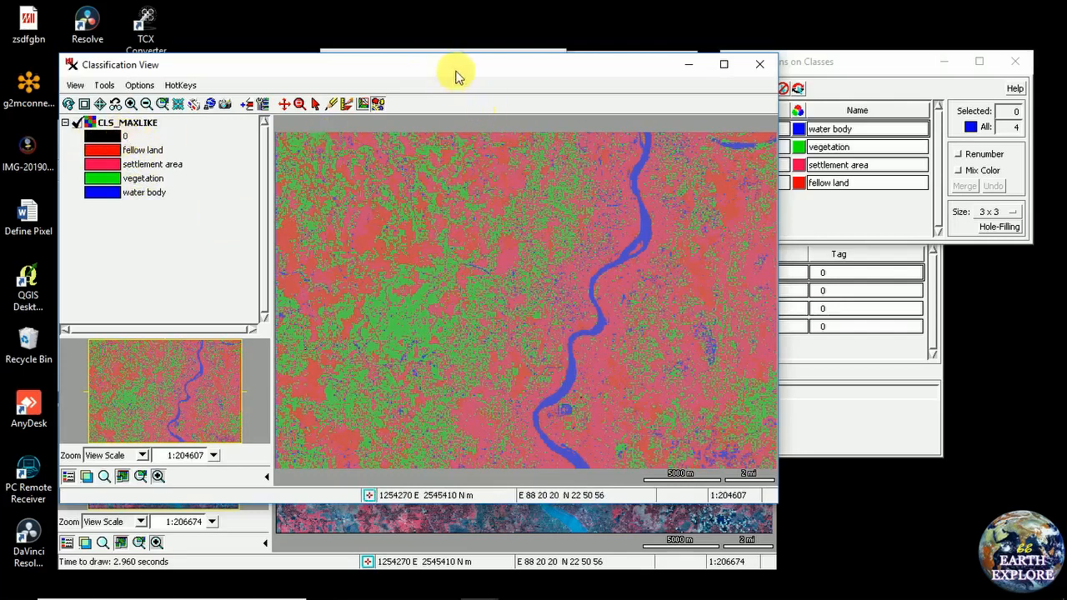
left_click_drag(376, 66, 421, 75)
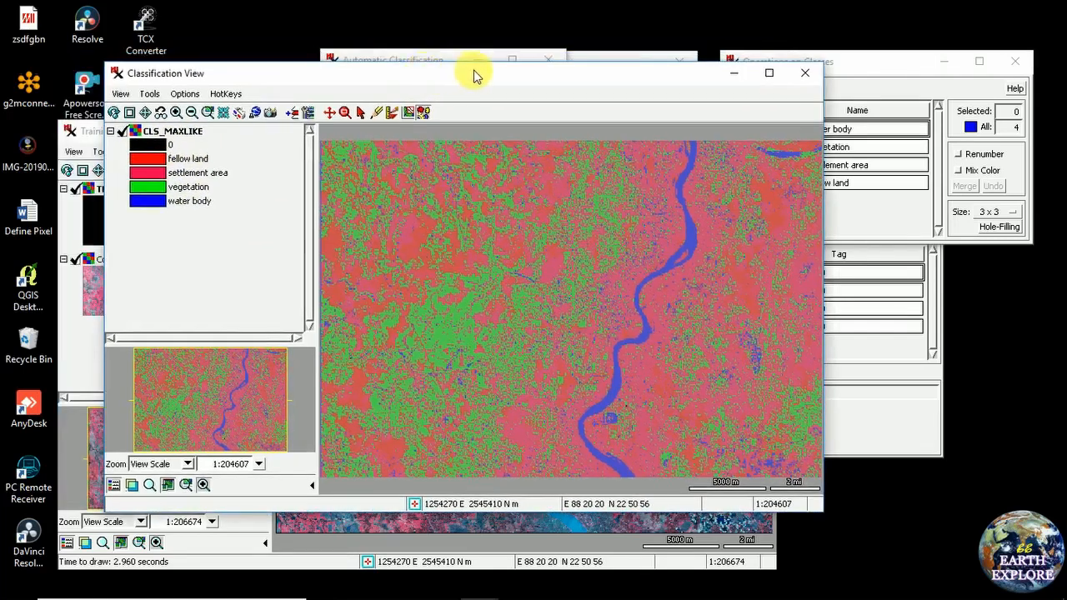
left_click_drag(504, 86, 485, 71)
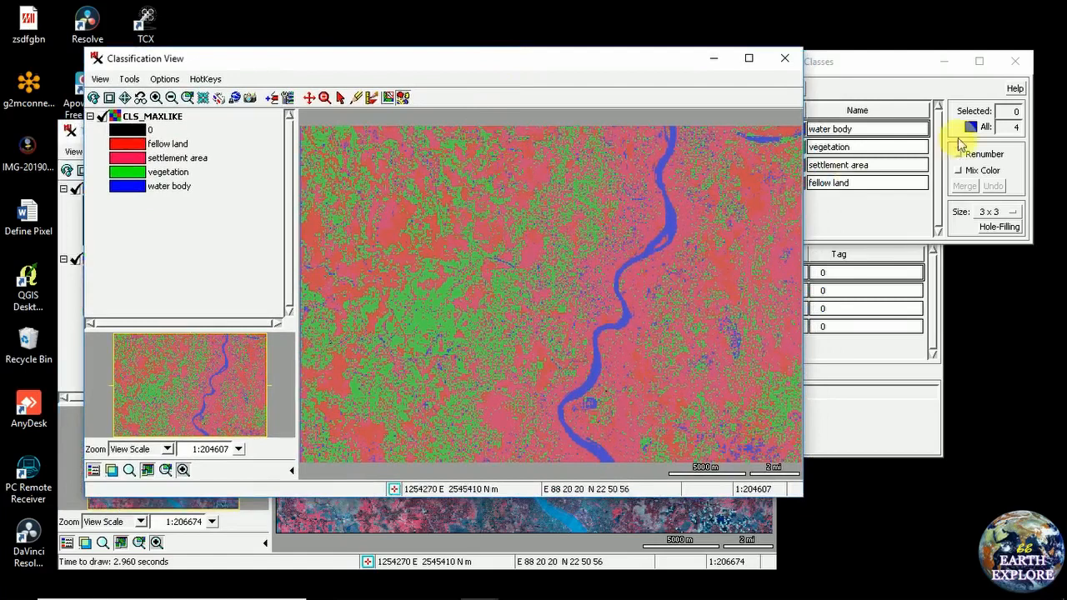
left_click_drag(884, 75, 900, 118)
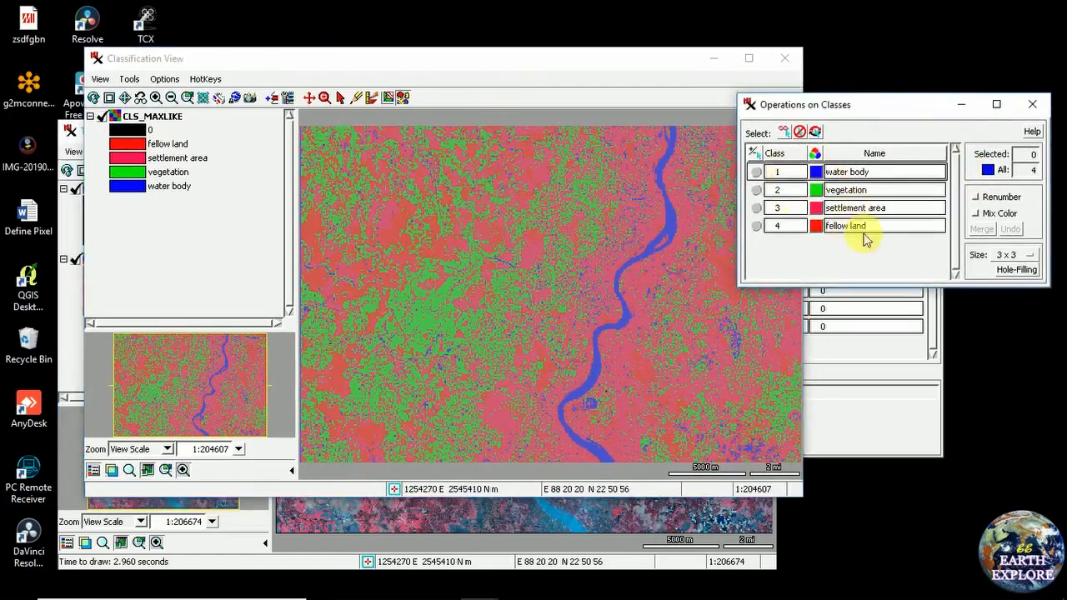
left_click_drag(432, 69, 466, 65)
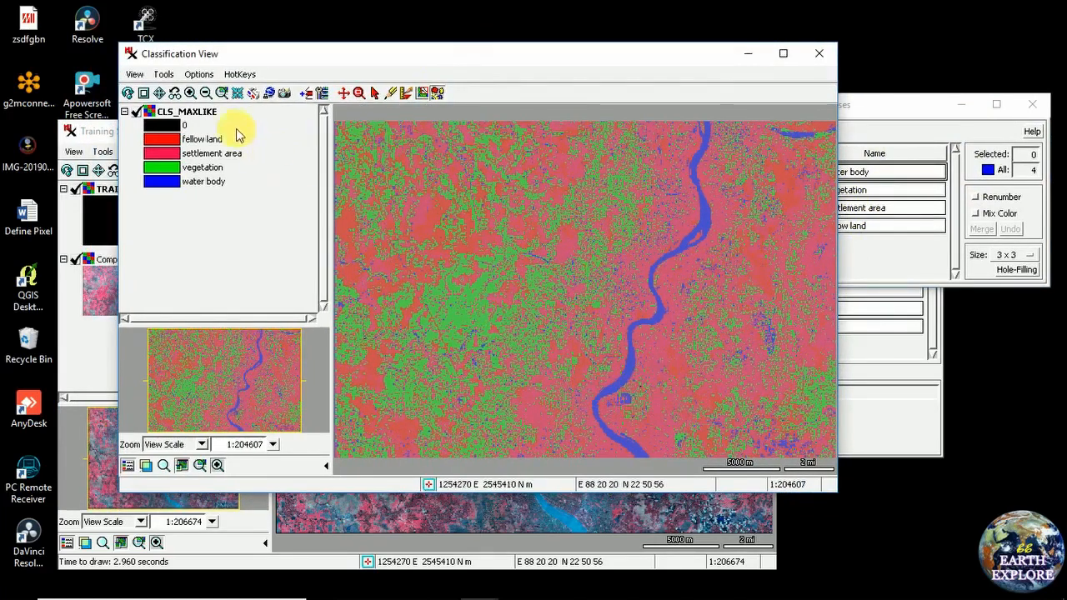
left_click(190, 93)
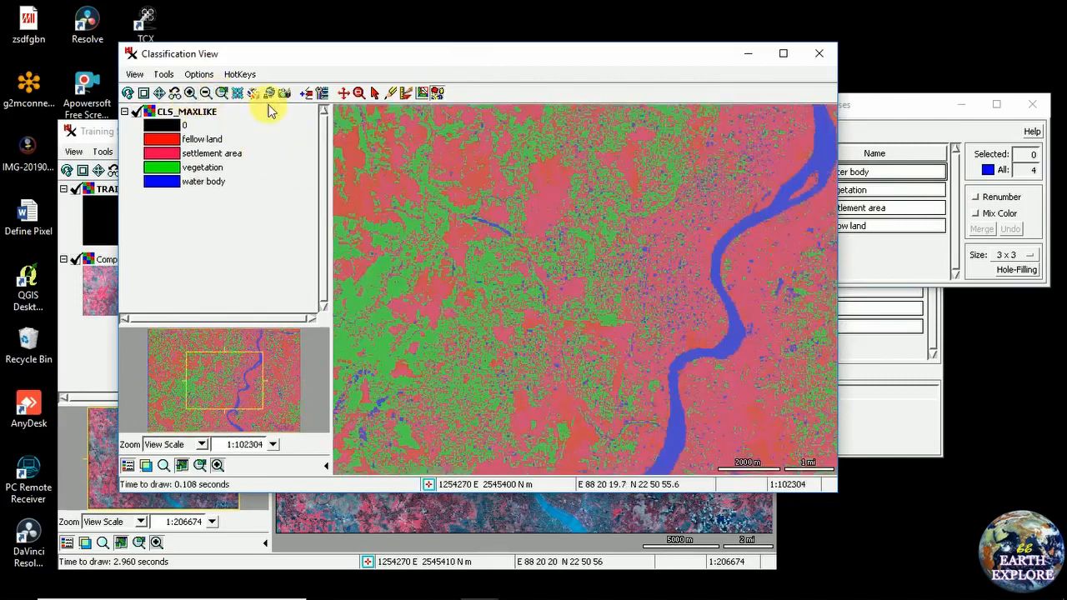
left_click(360, 92)
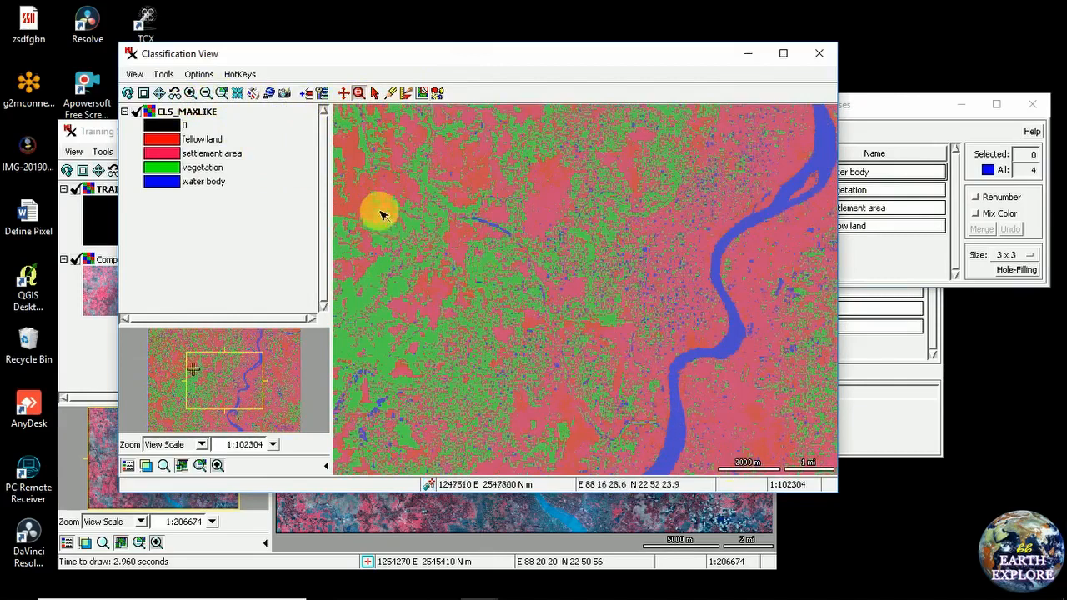
left_click(162, 94)
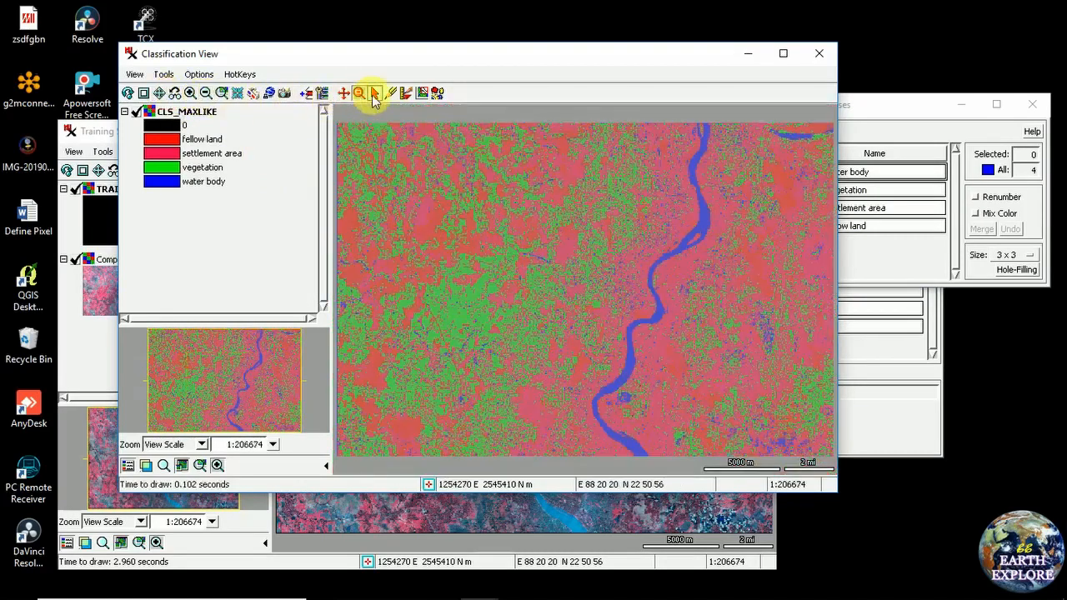
left_click(653, 403)
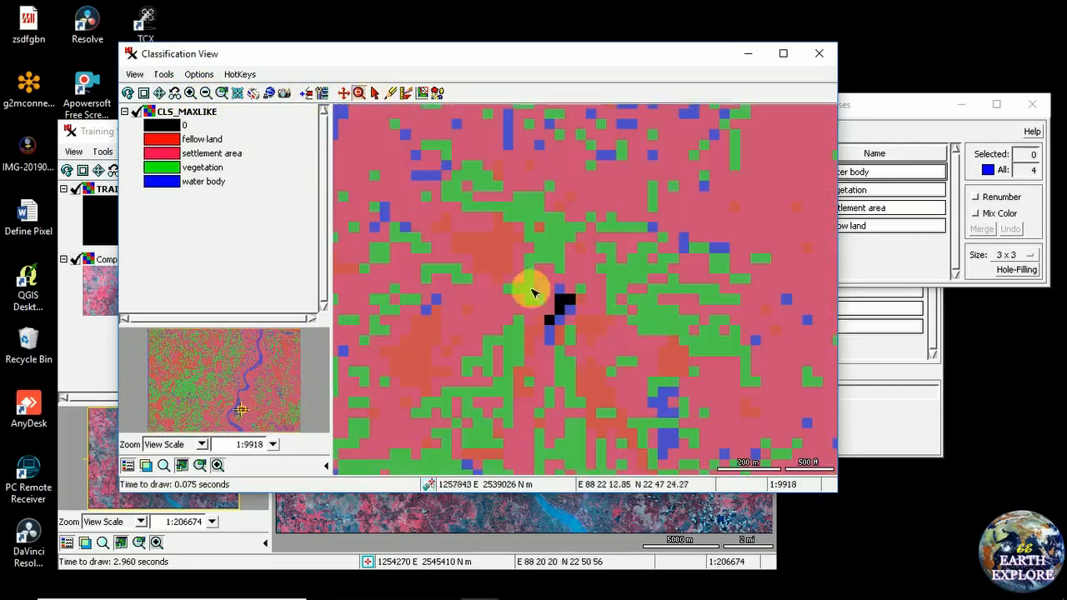
left_click_drag(512, 257, 615, 377)
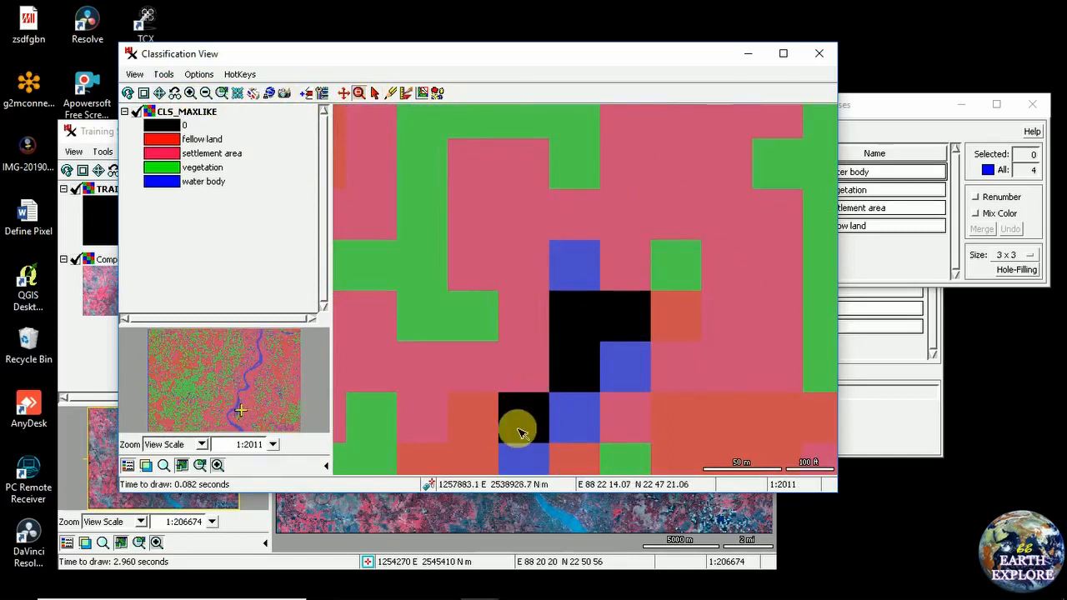
left_click(867, 119)
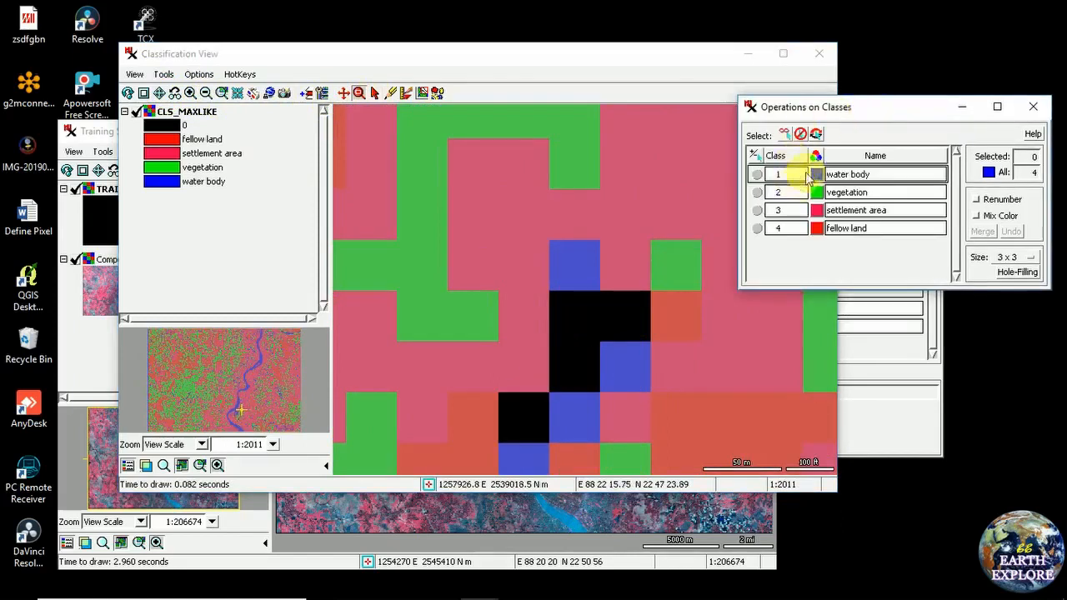
left_click_drag(854, 122, 808, 119)
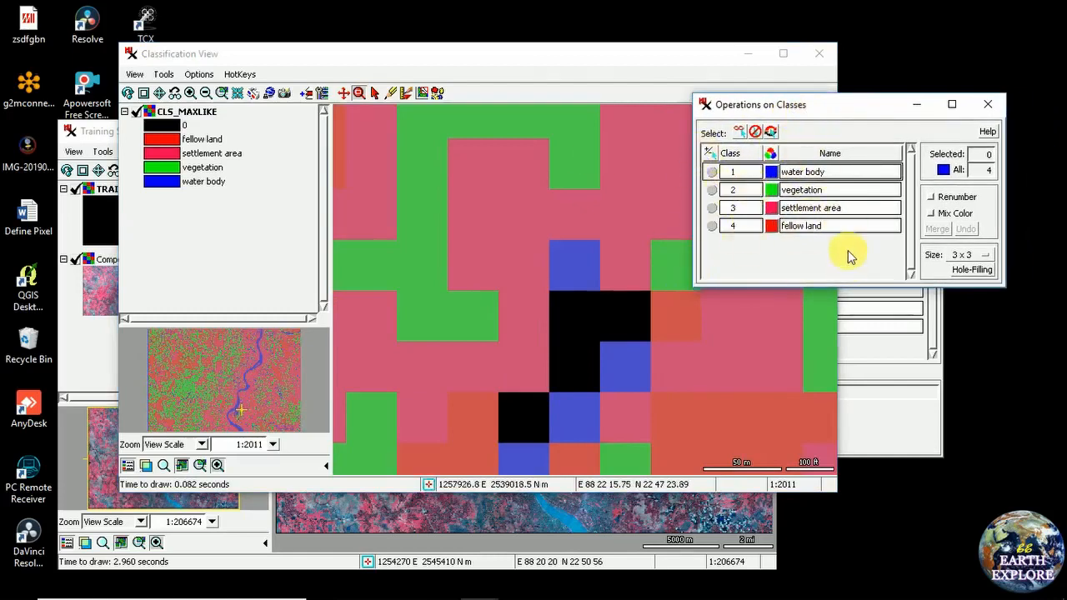
left_click_drag(553, 66, 547, 61)
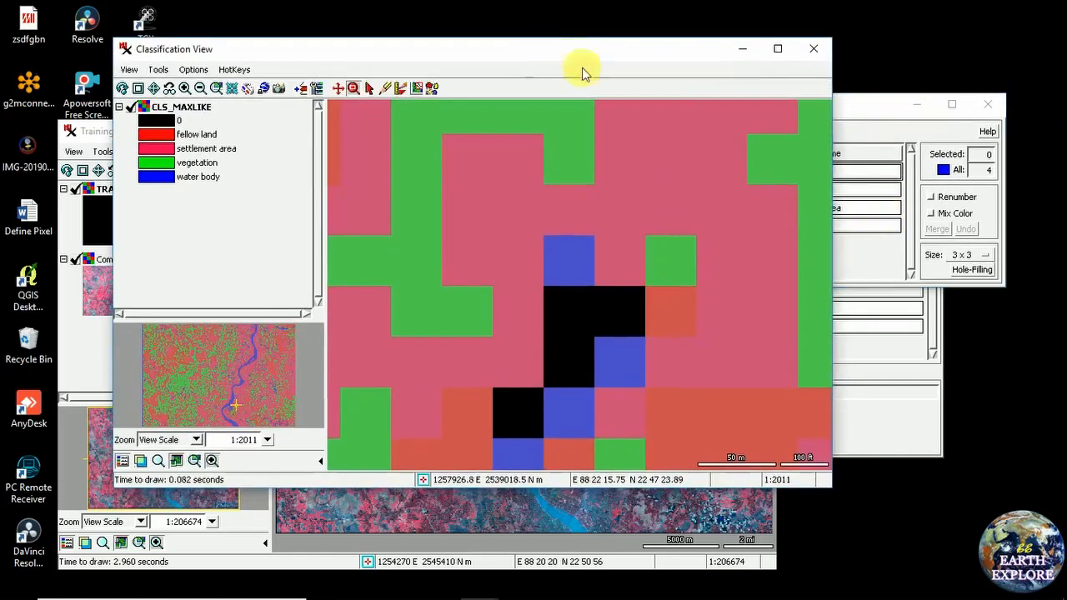
left_click(881, 112)
left_click_drag(803, 105, 868, 95)
left_click_drag(481, 55, 525, 53)
left_click_drag(910, 91, 913, 91)
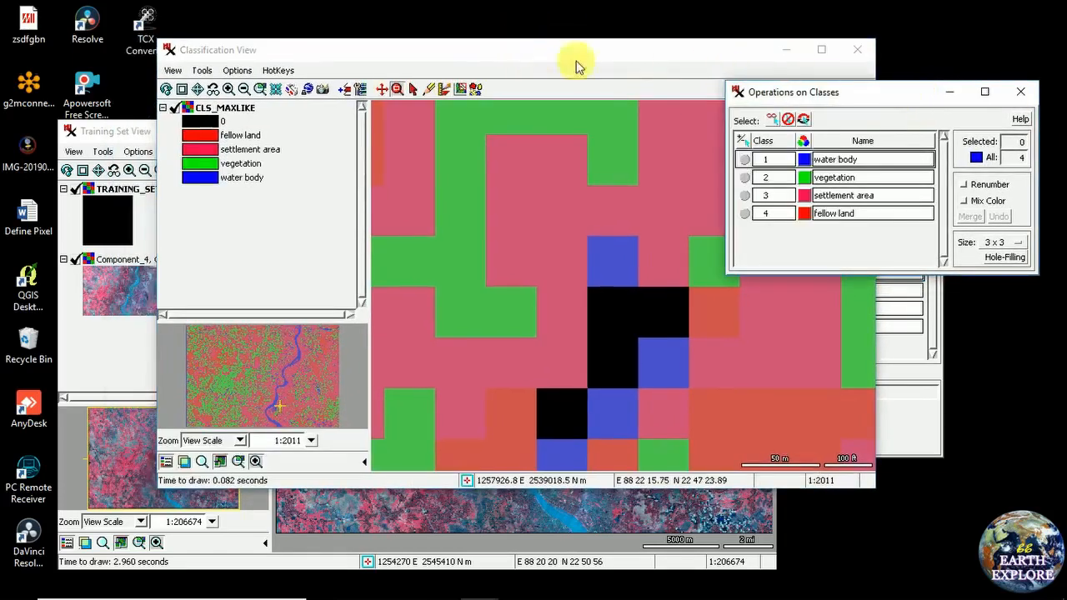
left_click(488, 48)
left_click_drag(486, 51, 454, 46)
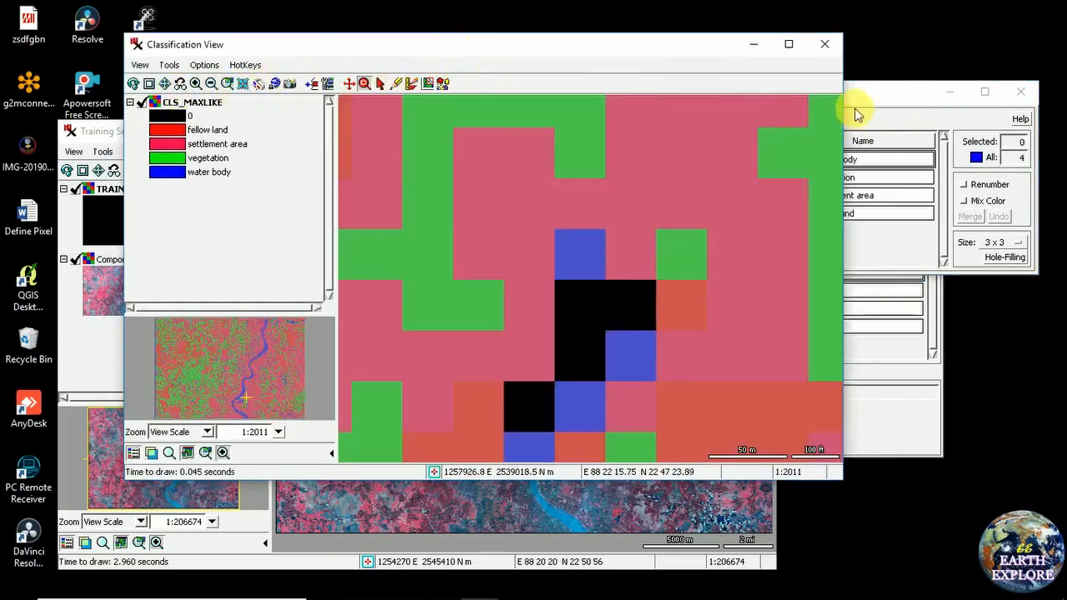
left_click_drag(860, 91, 862, 91)
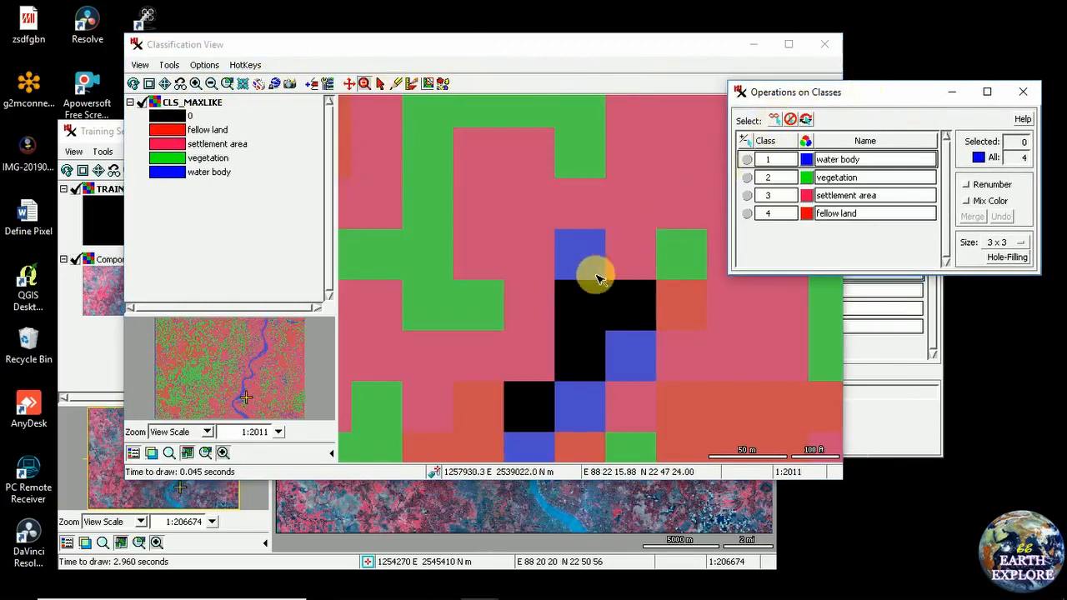
left_click(619, 315)
left_click_drag(619, 312, 626, 253)
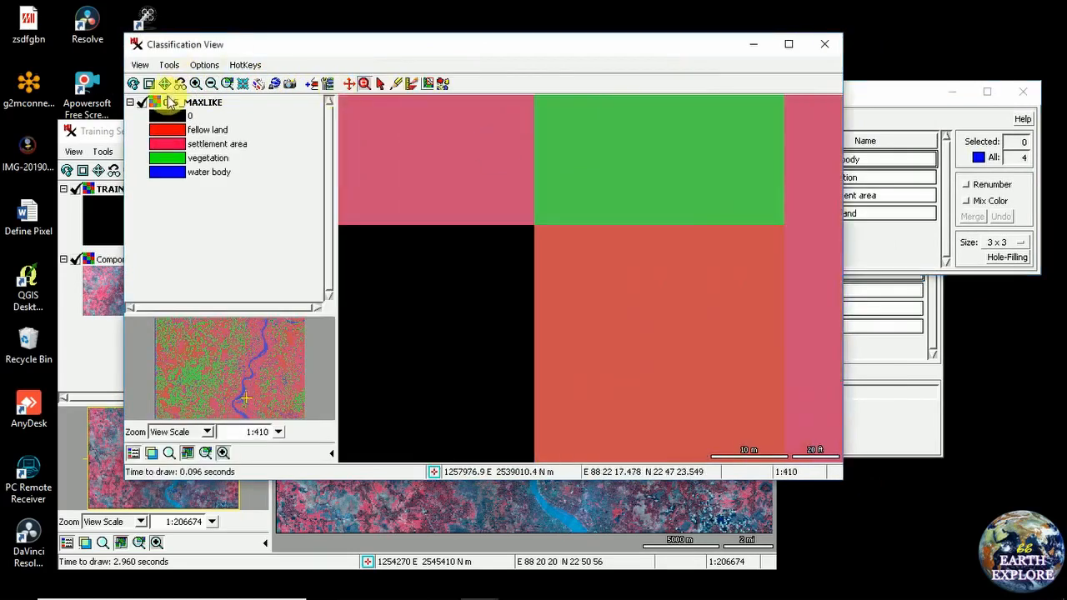
left_click(153, 86)
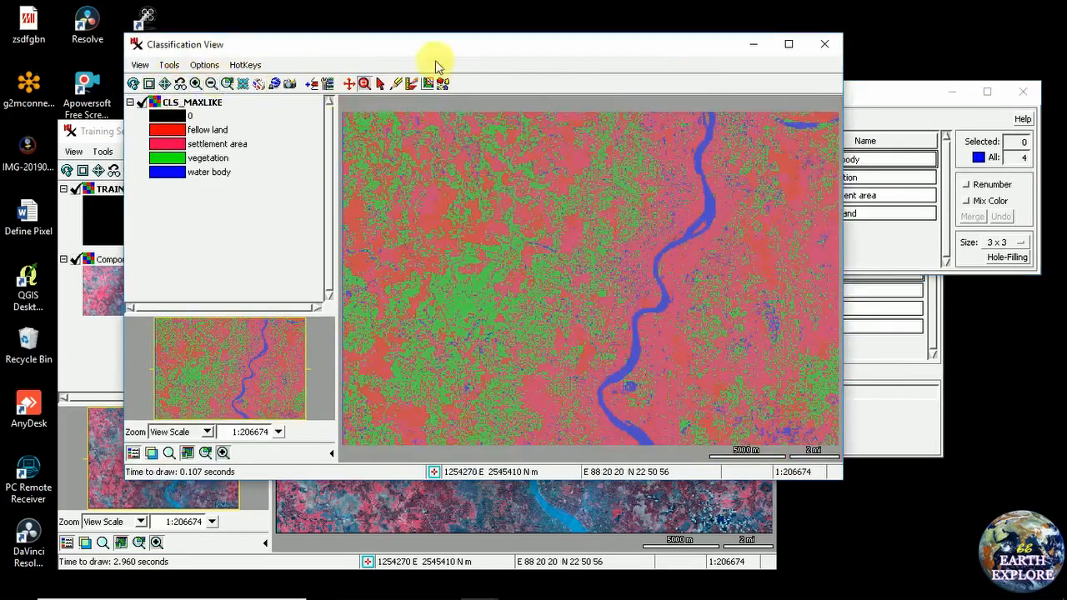
left_click_drag(853, 91, 867, 94)
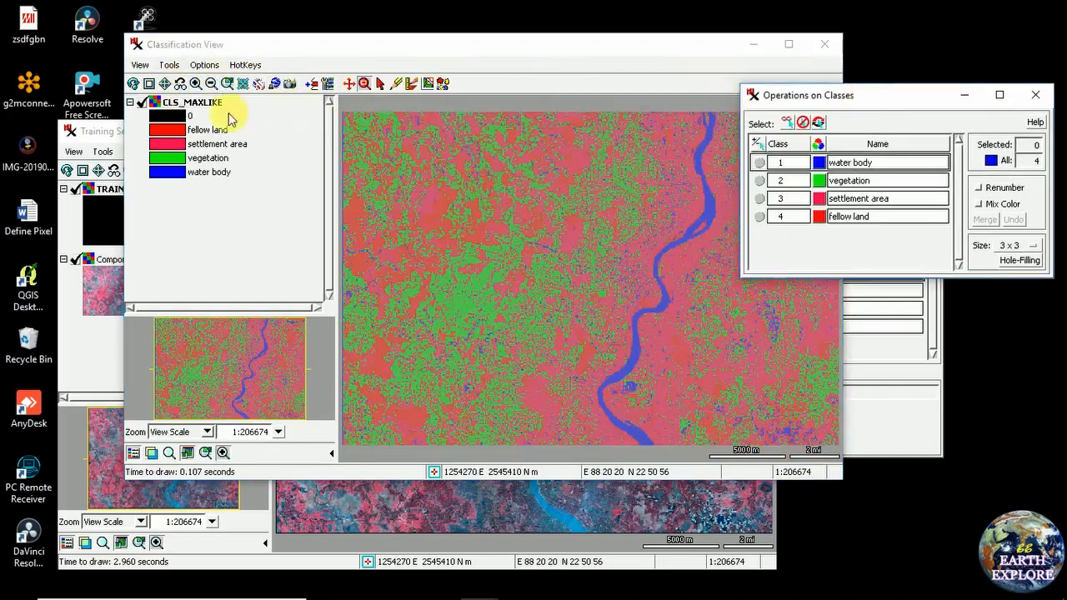
left_click(171, 121)
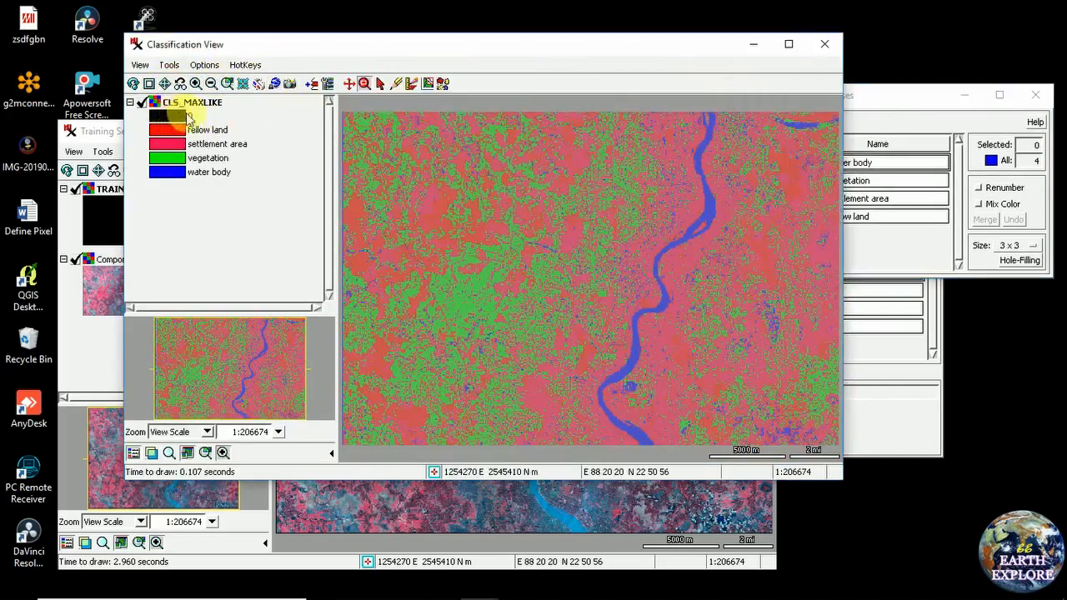
left_click(169, 110)
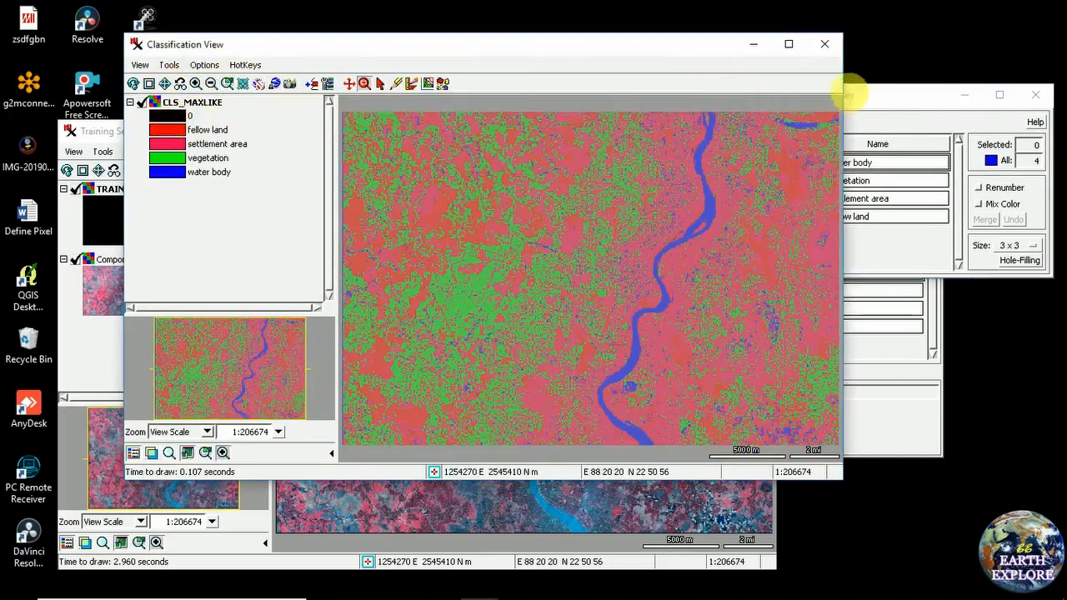
left_click(863, 97)
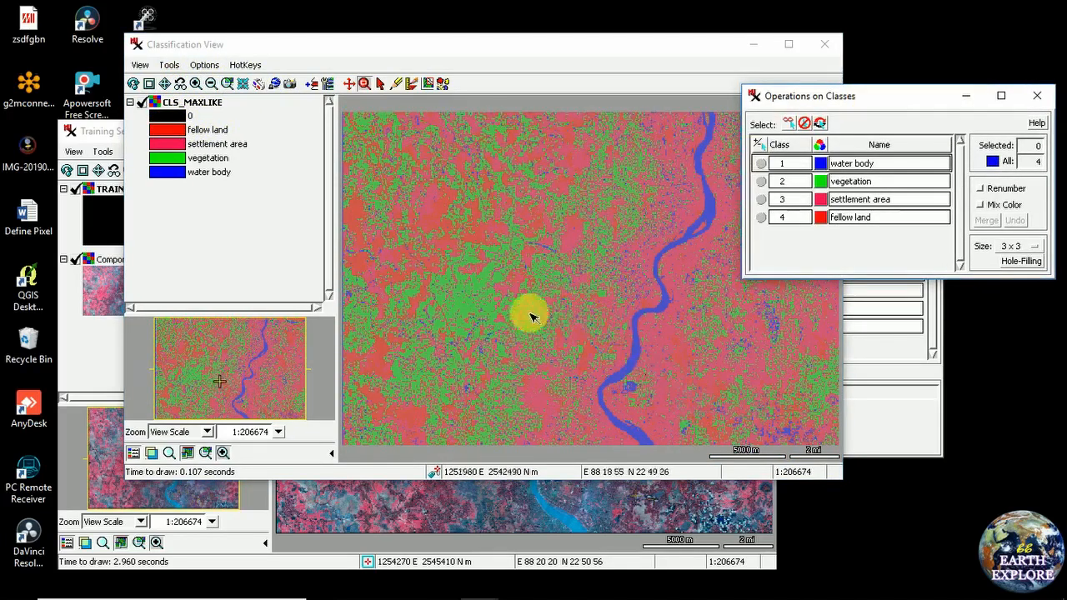
left_click_drag(529, 39, 507, 36)
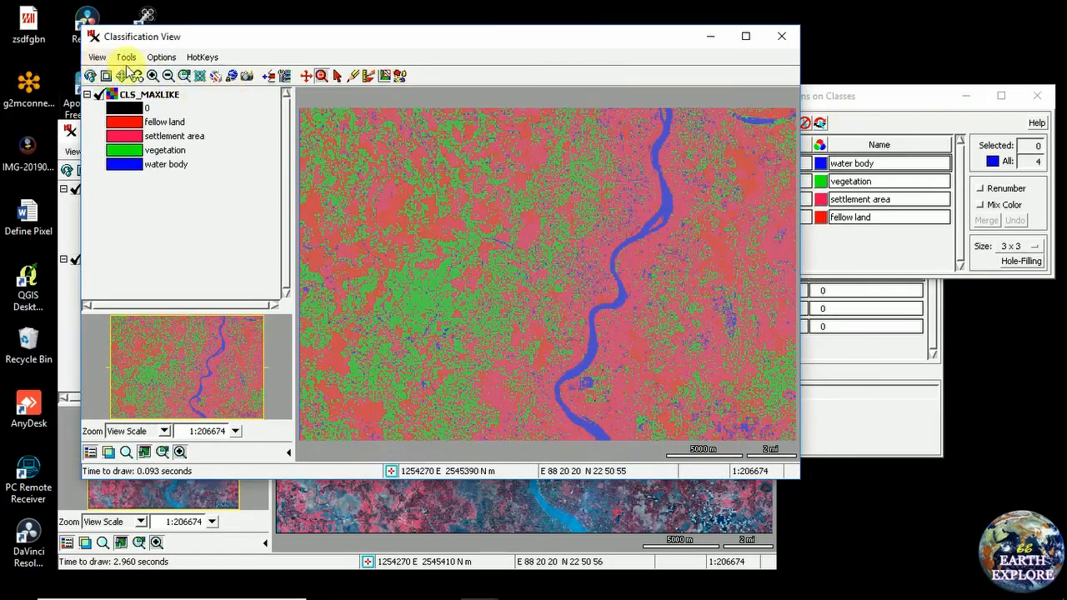
left_click_drag(357, 37, 354, 59)
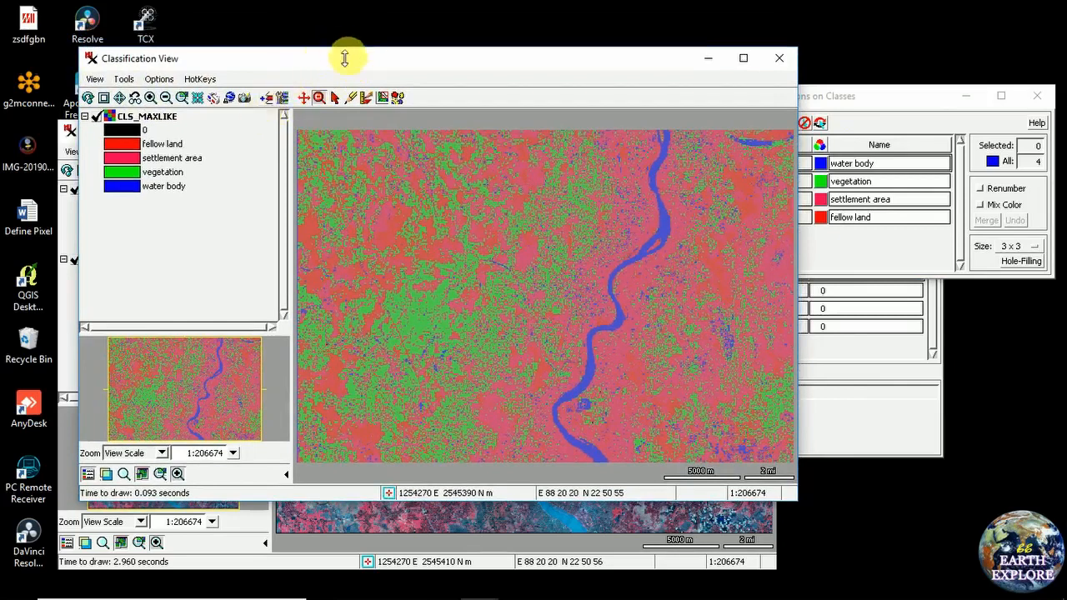
left_click_drag(370, 55, 377, 94)
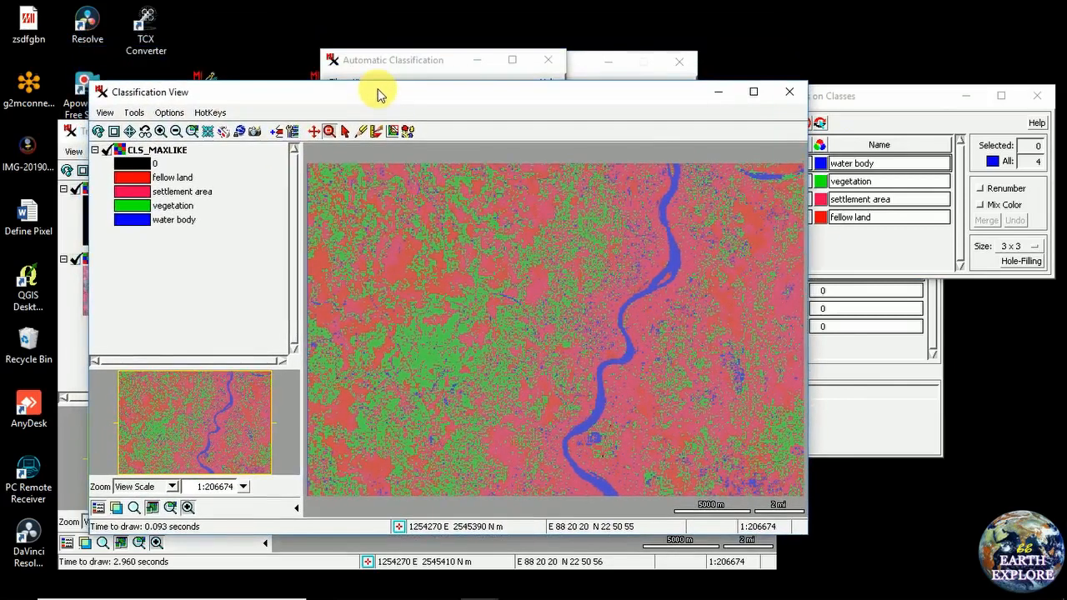
Quick-add bengal.img Component_4, Component_3 and Component_2 as one multiband layer
left_click(278, 133)
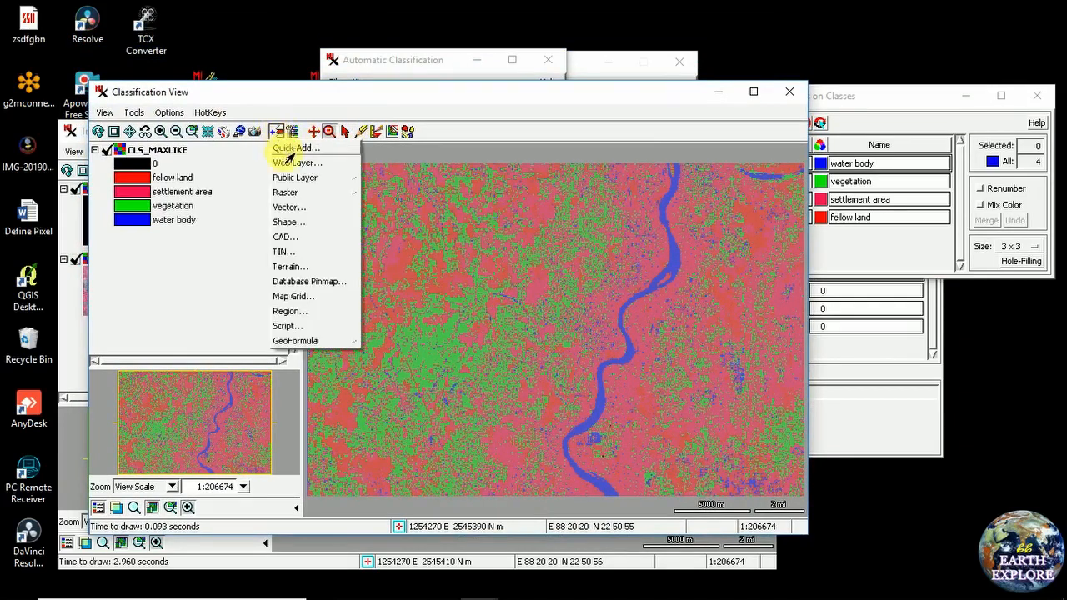
left_click(286, 154)
left_click_drag(289, 119, 314, 112)
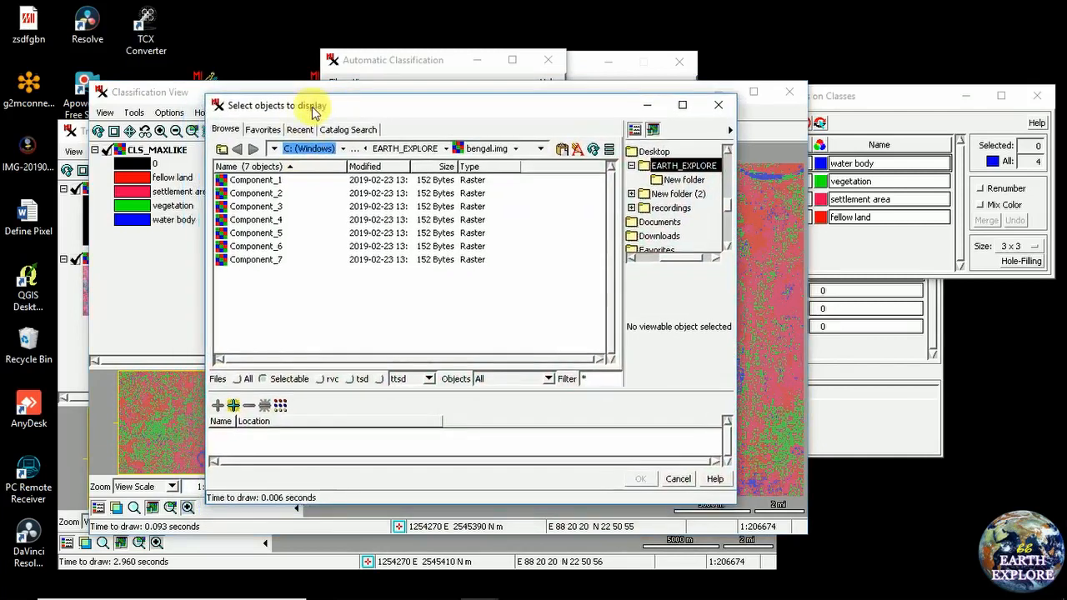
left_click(276, 221)
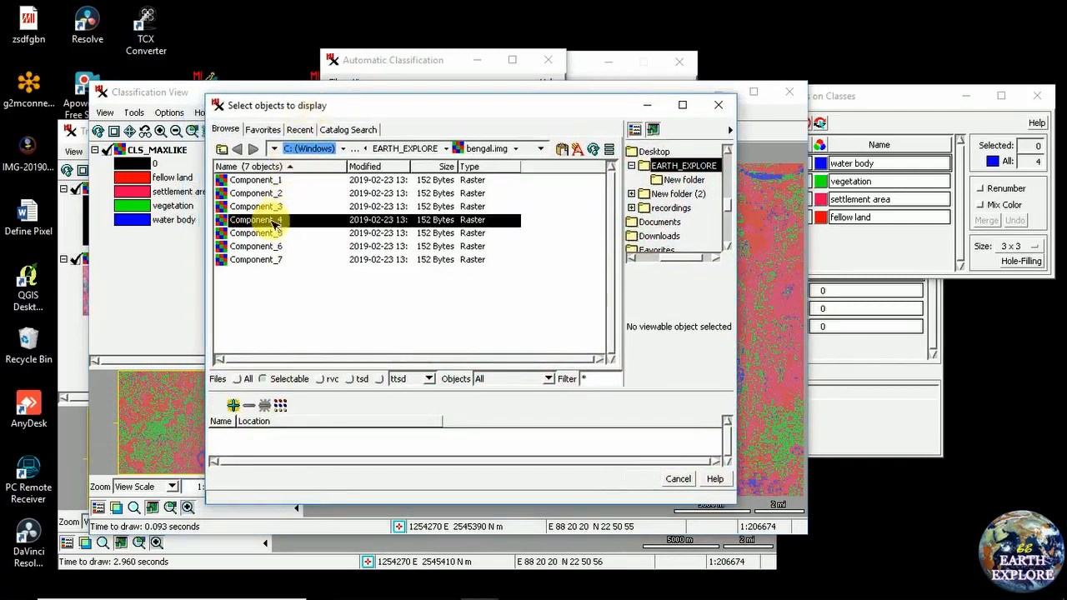
double_click(275, 219)
left_click(281, 206)
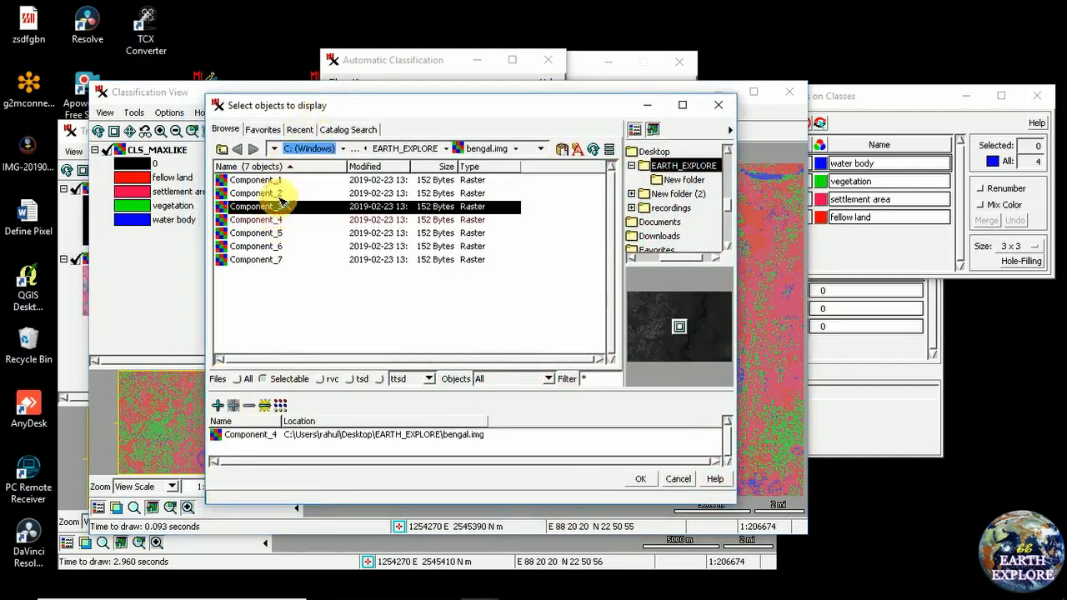
double_click(280, 201)
left_click(279, 195)
double_click(280, 200)
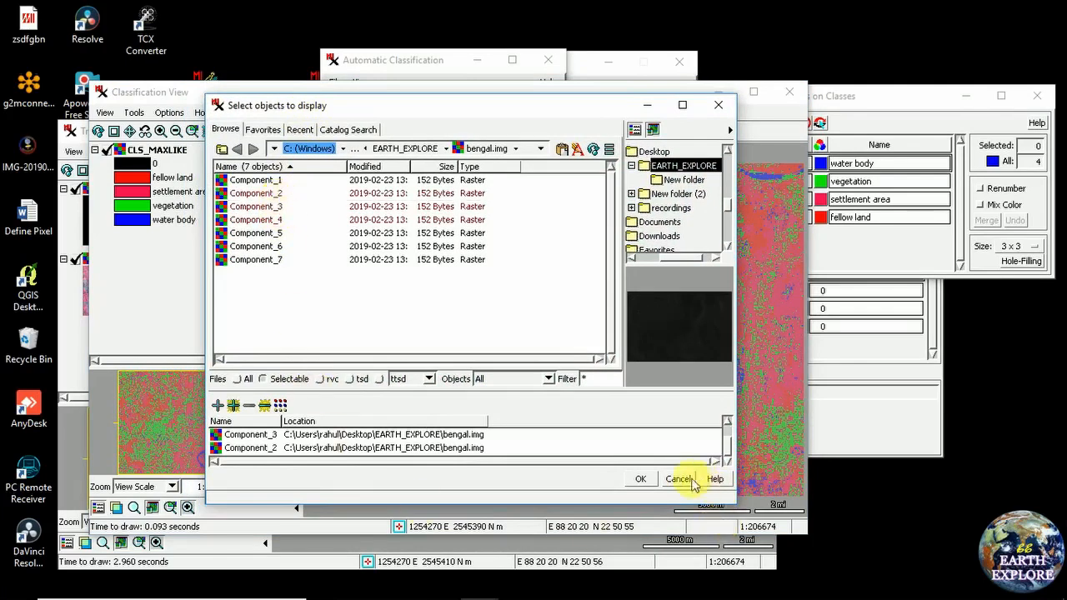
left_click(656, 478)
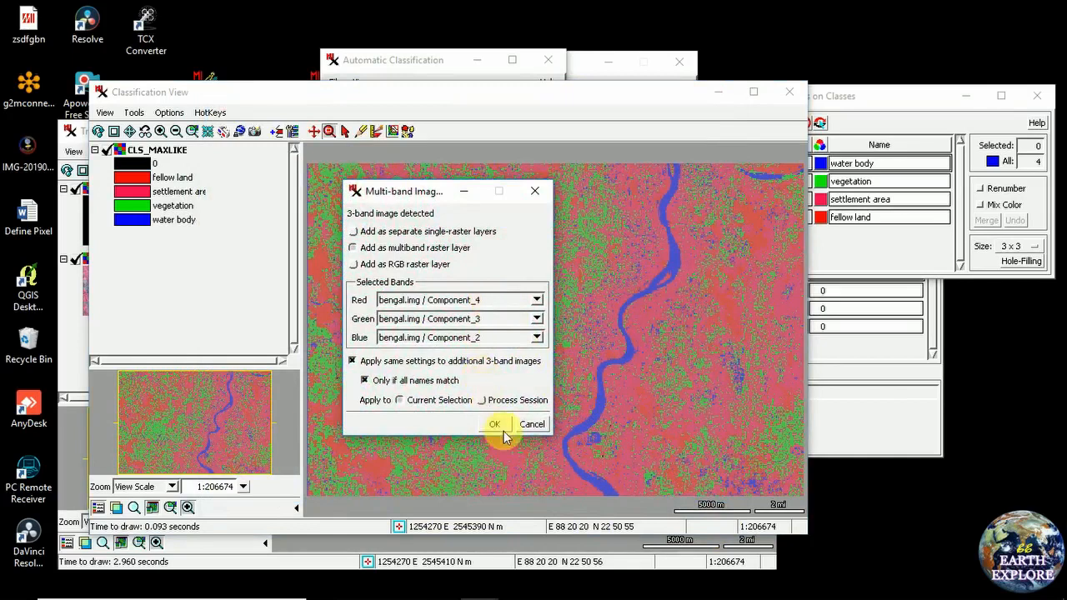
left_click(494, 425)
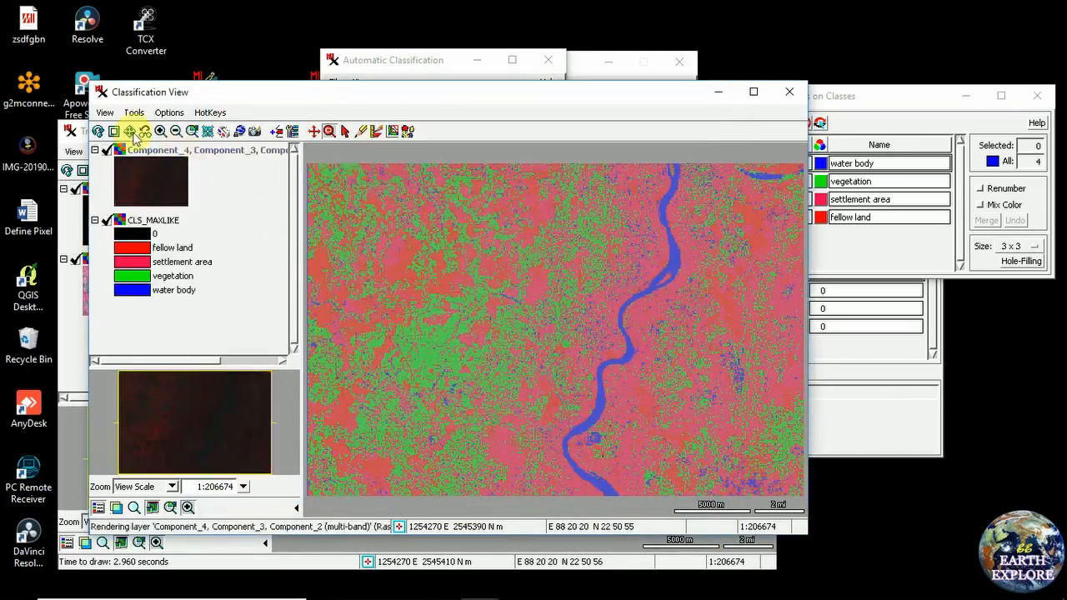
Narrow the composite's red, green (upper 39) and blue (lower 16) input ranges in Contrast Enhancement
right_click(158, 151)
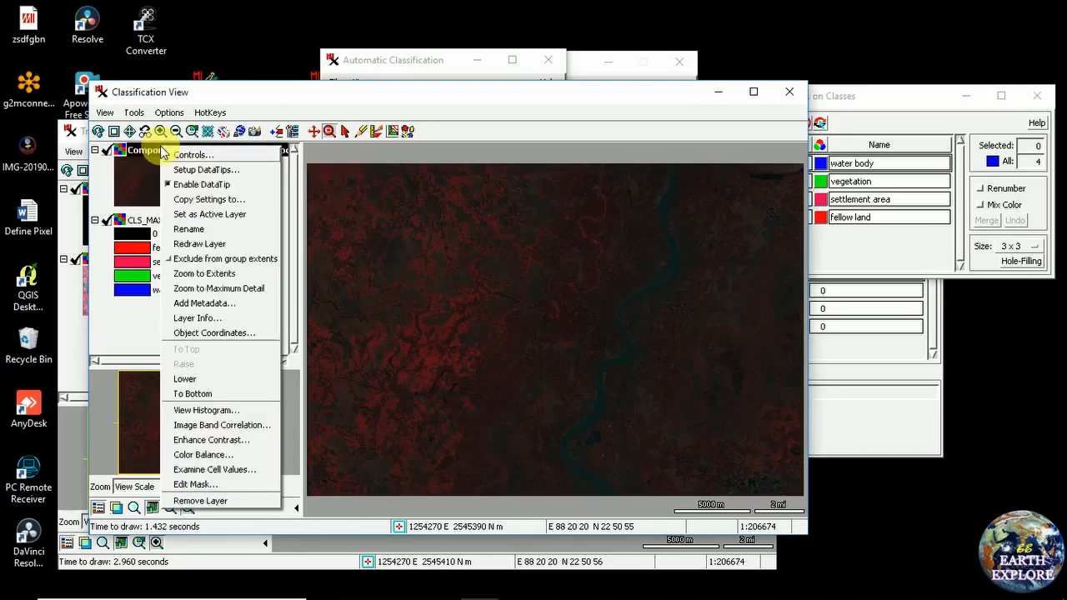
left_click(192, 440)
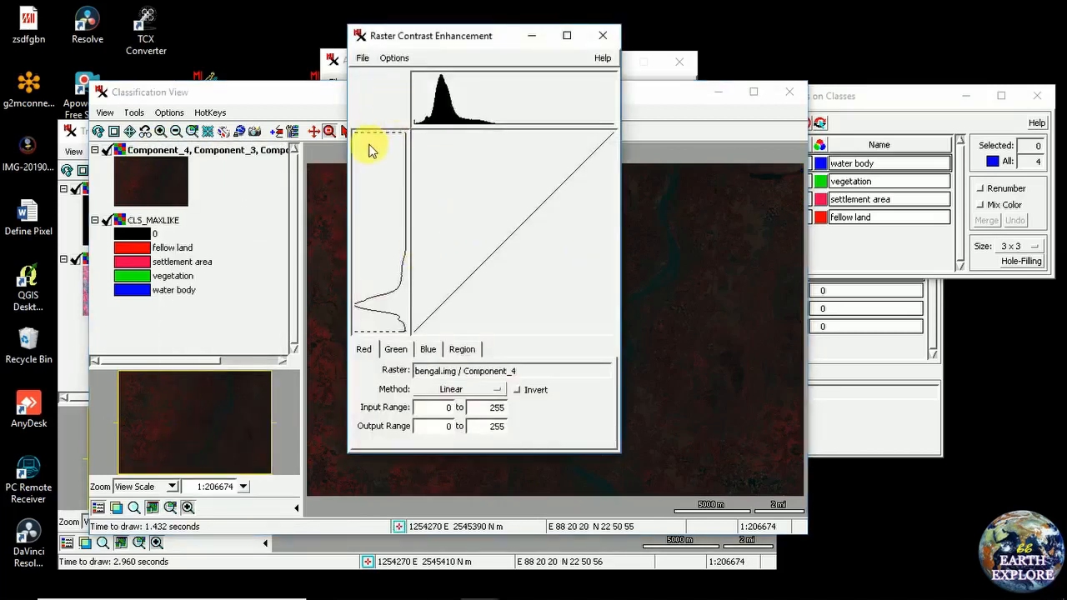
left_click_drag(379, 283, 389, 325)
left_click(395, 351)
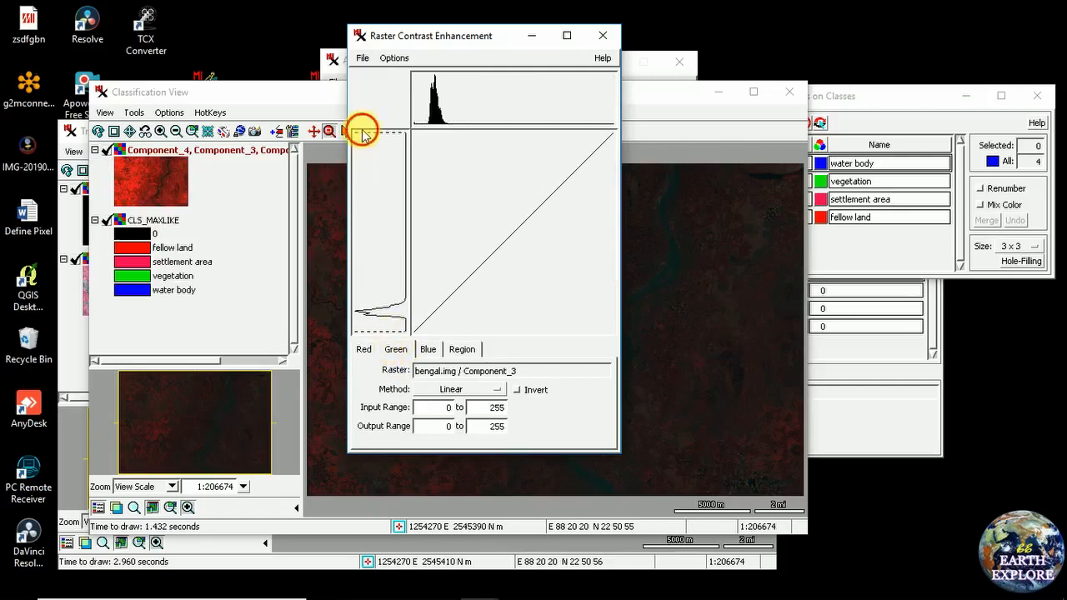
left_click_drag(381, 271, 392, 323)
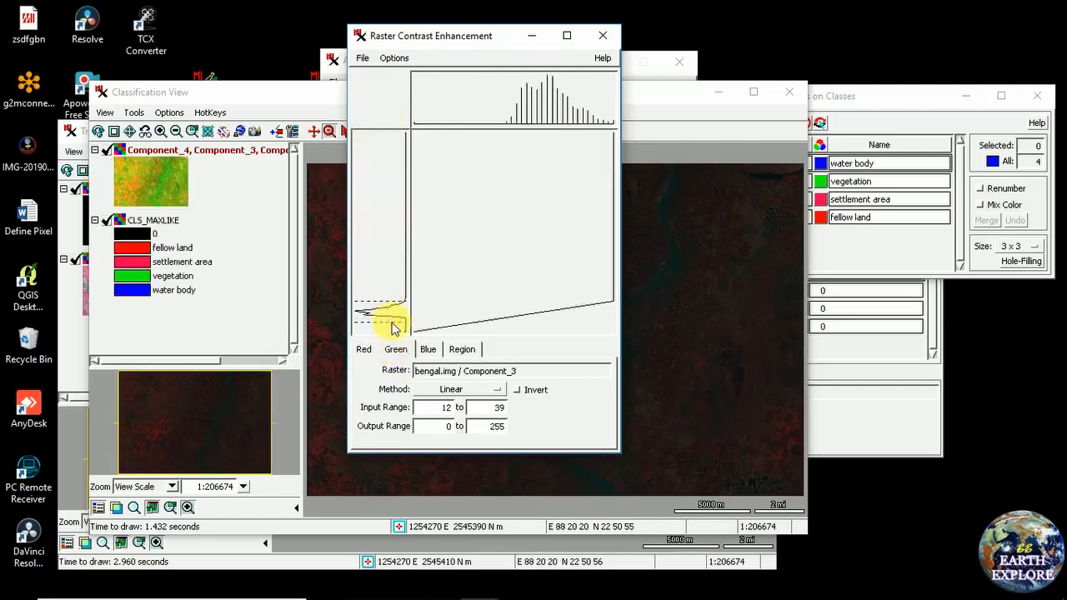
left_click(427, 350)
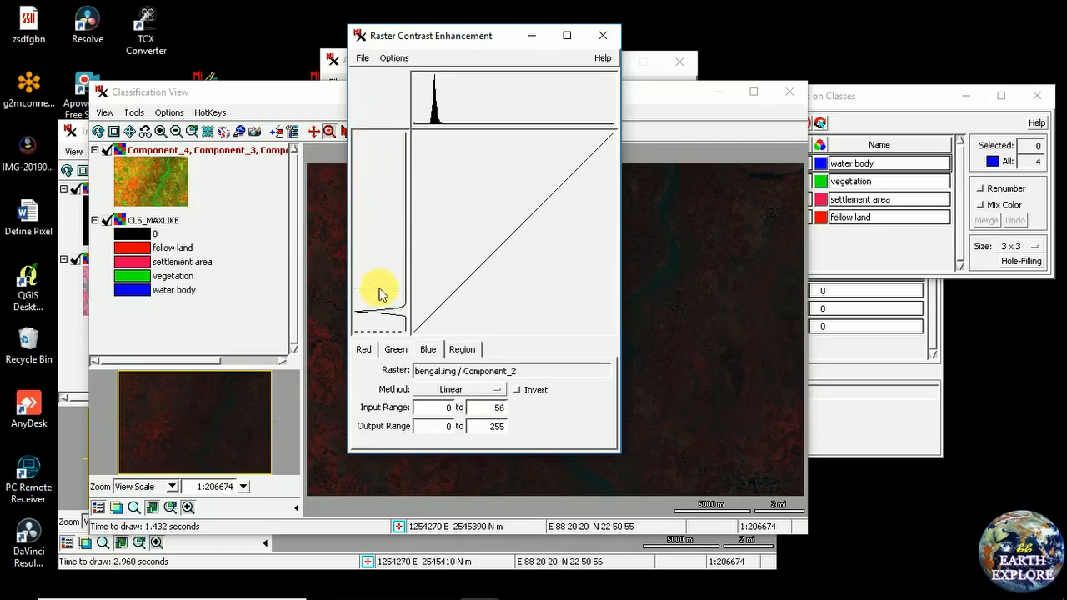
left_click_drag(382, 310, 388, 333)
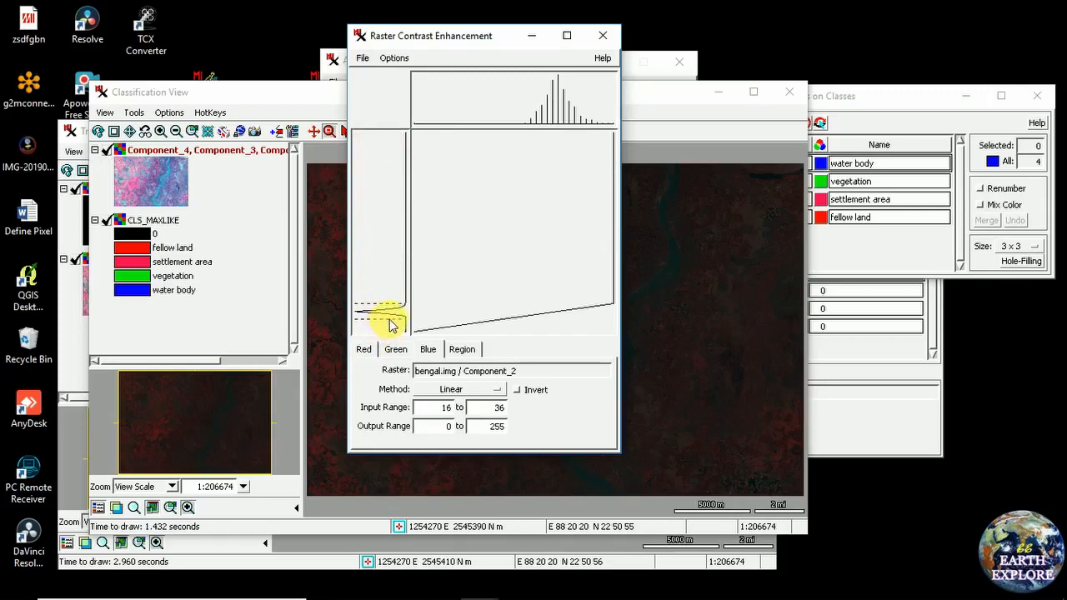
left_click_drag(388, 324, 388, 319)
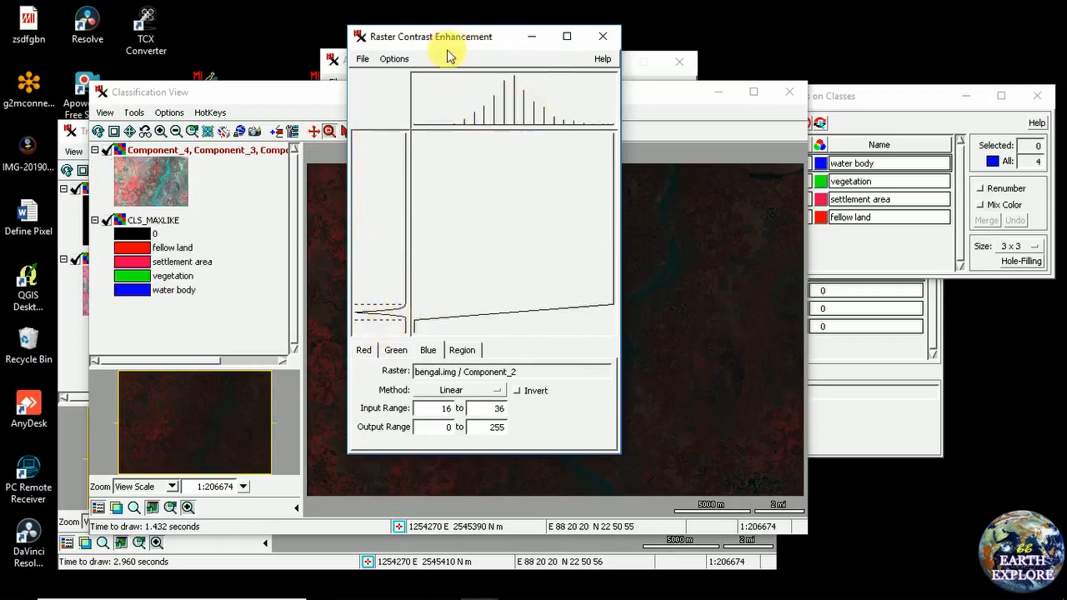
left_click_drag(450, 46, 380, 68)
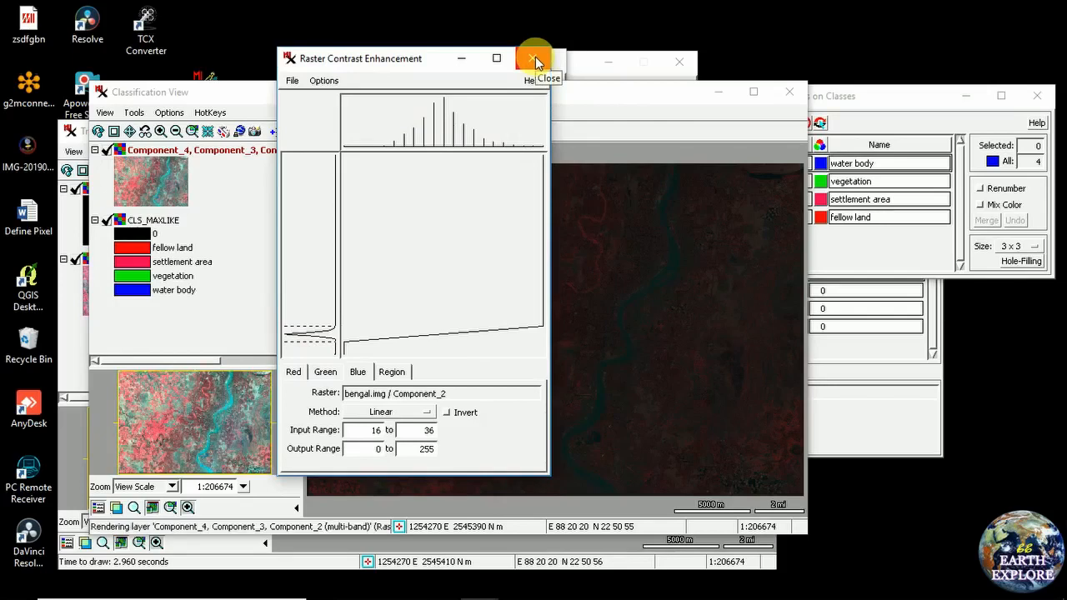
left_click(534, 60)
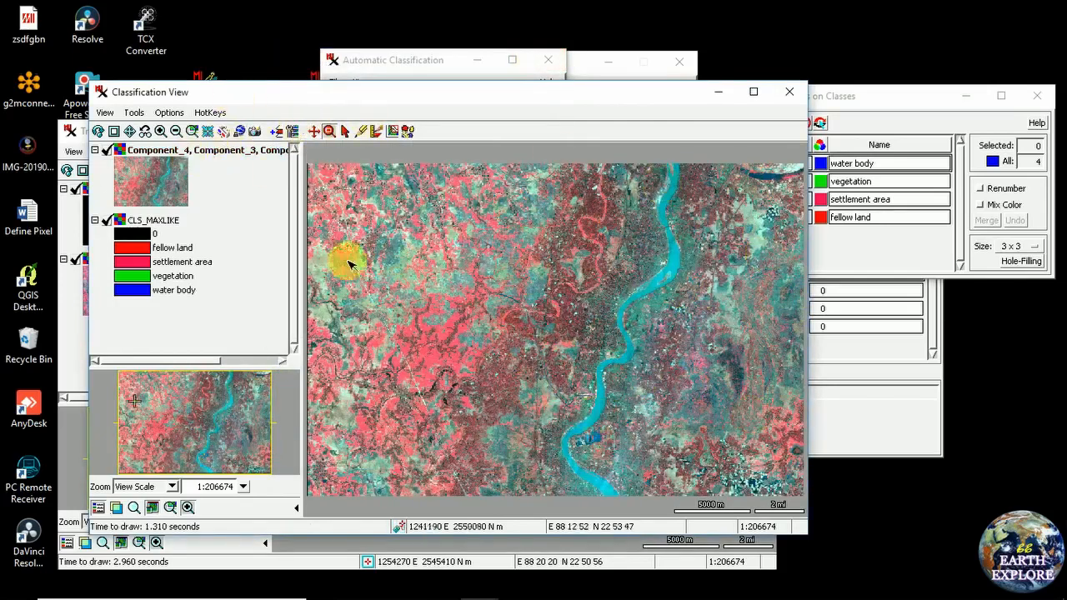
Redraw the stretched composite and zoom in on the river at about 1:30393 scale
left_click(143, 131)
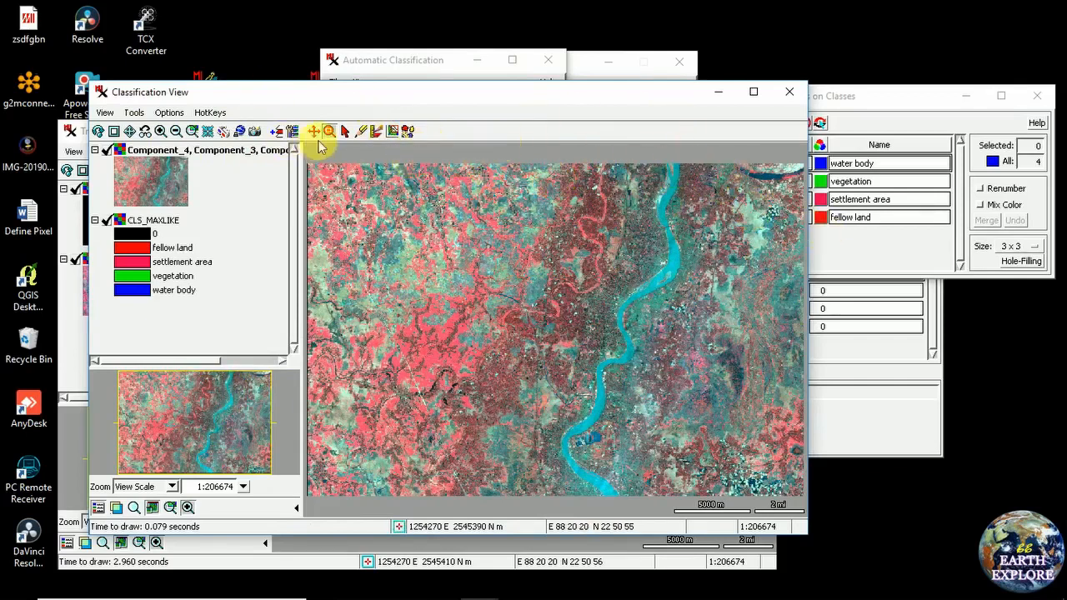
left_click_drag(641, 180, 716, 276)
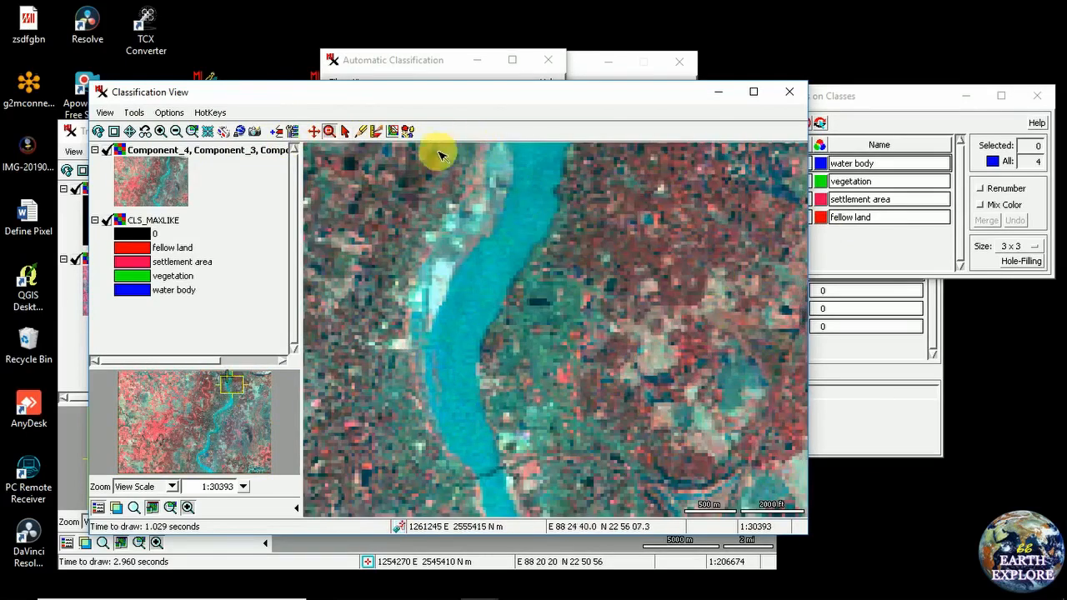
left_click_drag(438, 92, 442, 78)
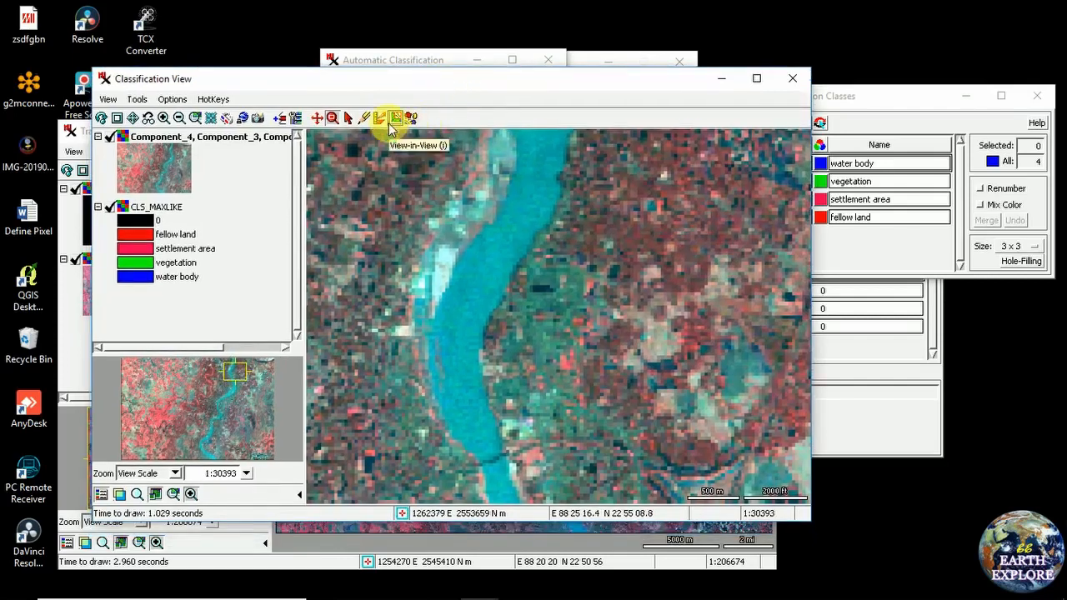
Slide a View-in-View classified preview over the river to compare classes, then return to full extent
left_click(392, 121)
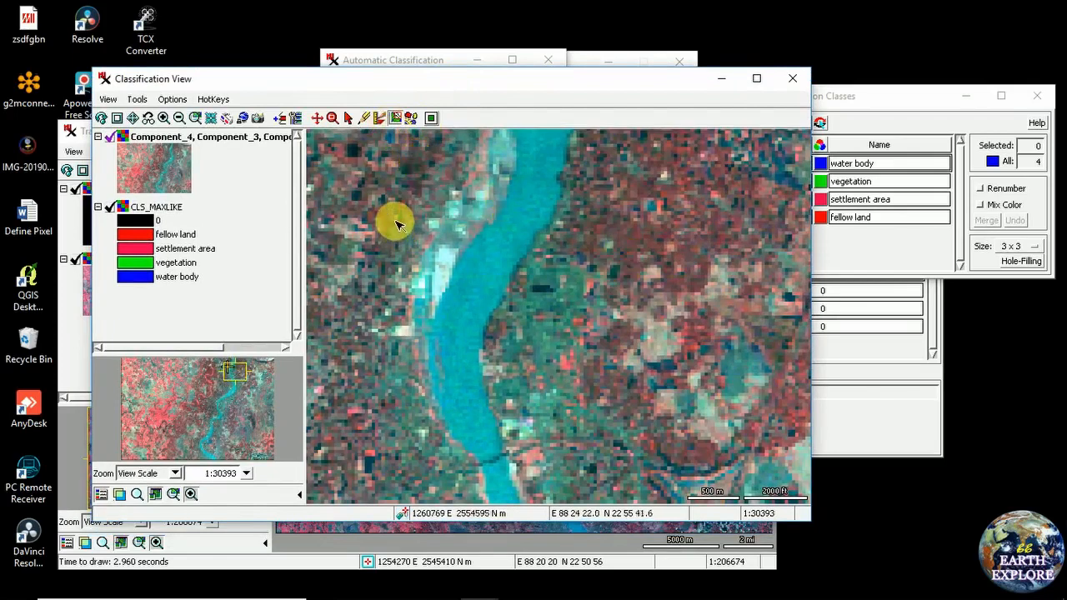
left_click_drag(396, 202, 666, 422)
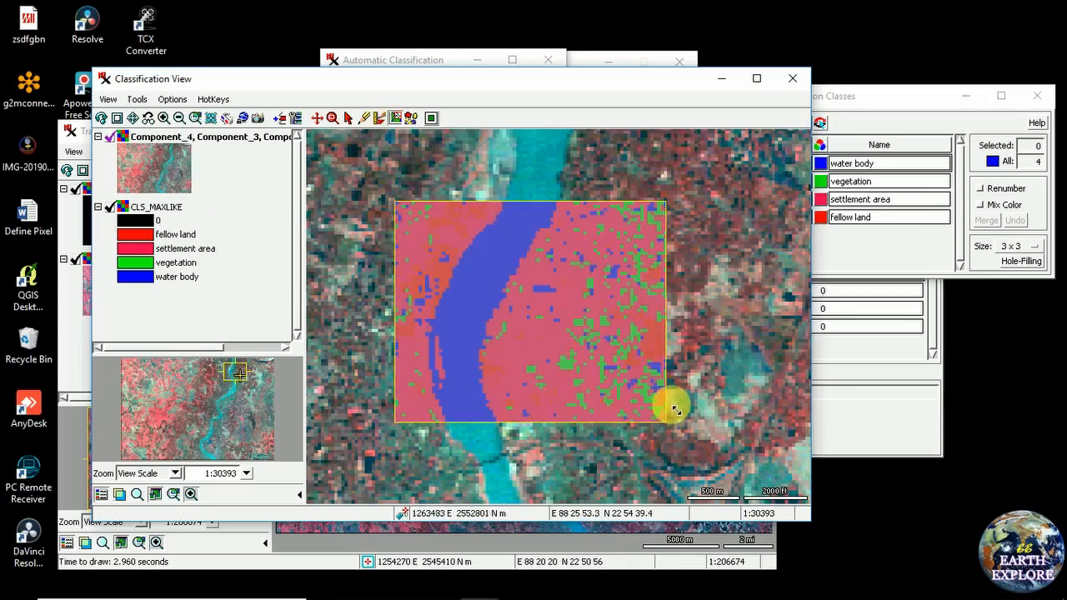
left_click_drag(574, 281, 462, 221)
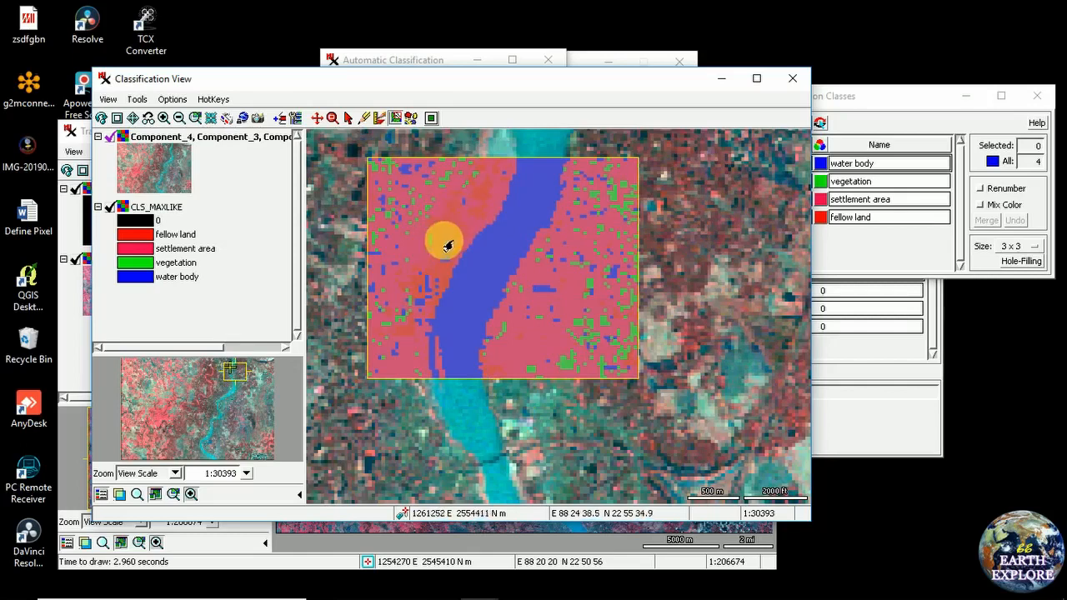
left_click_drag(511, 226, 529, 316)
left_click_drag(451, 217, 500, 245)
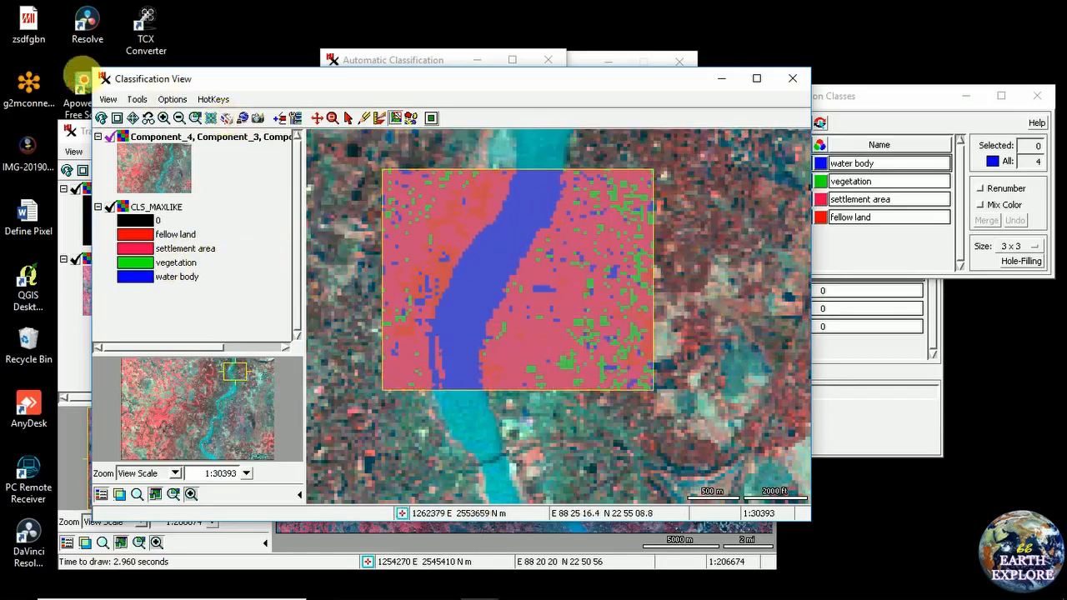
left_click(133, 116)
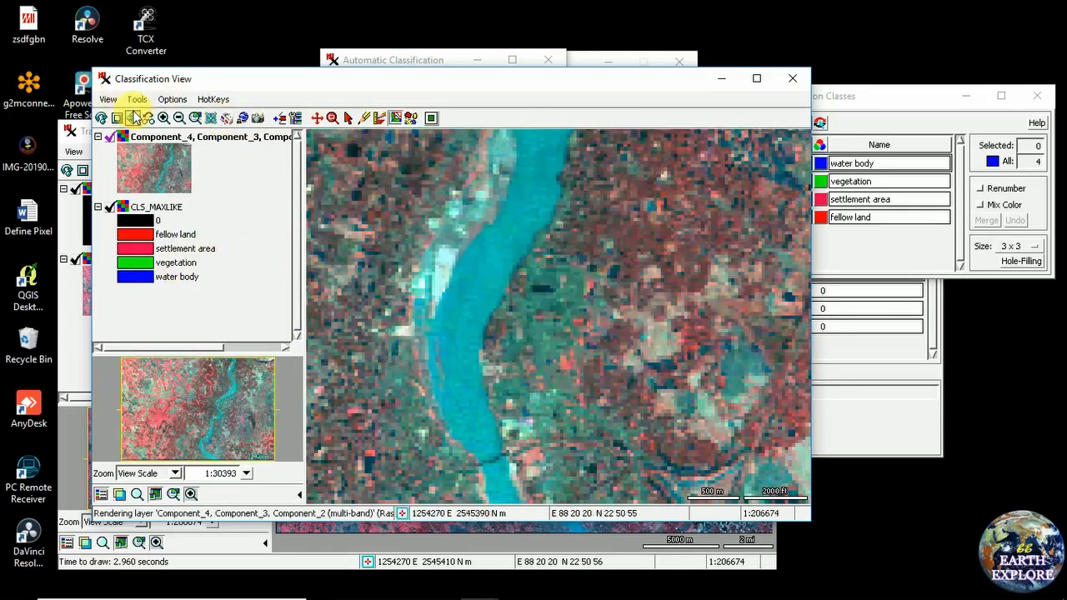
Spread the classified preview across the full image and rearrange the classification and training windows
left_click_drag(359, 260, 637, 379)
left_click_drag(435, 87, 535, 104)
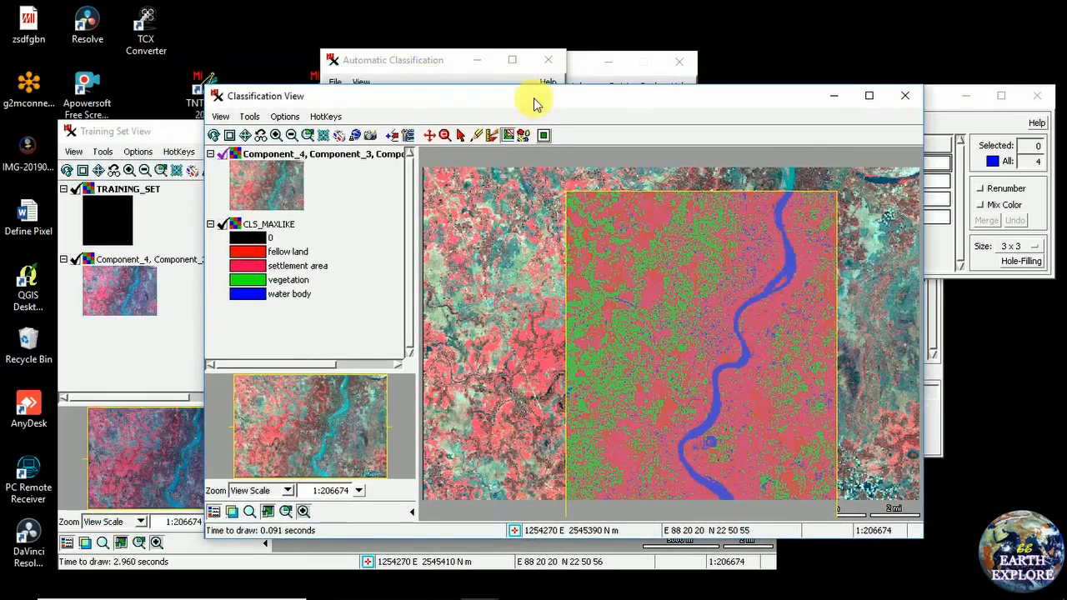
left_click_drag(535, 103, 471, 121)
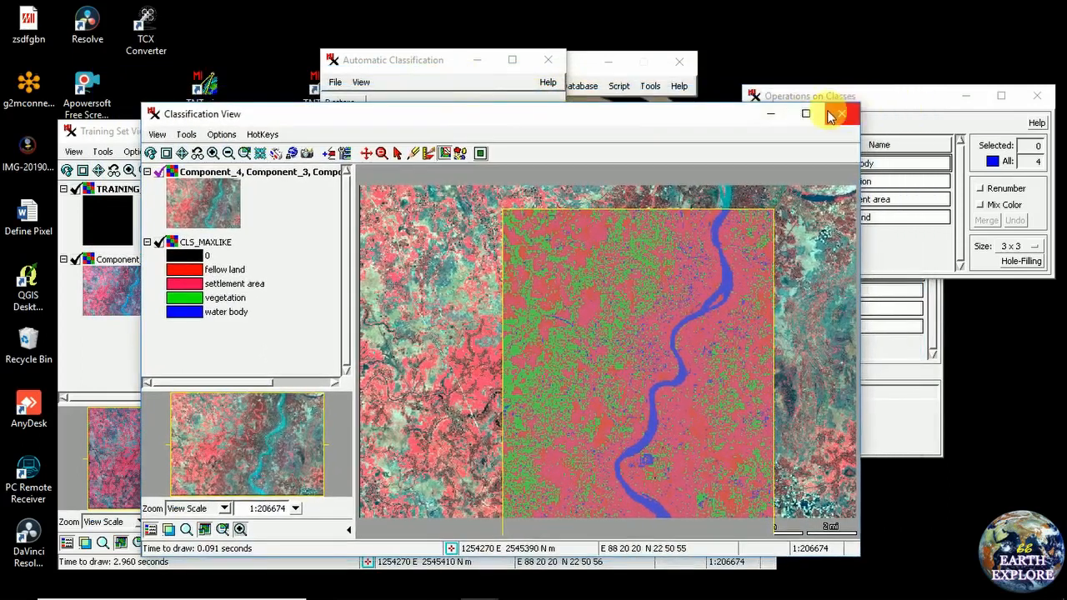
left_click_drag(450, 71, 517, 80)
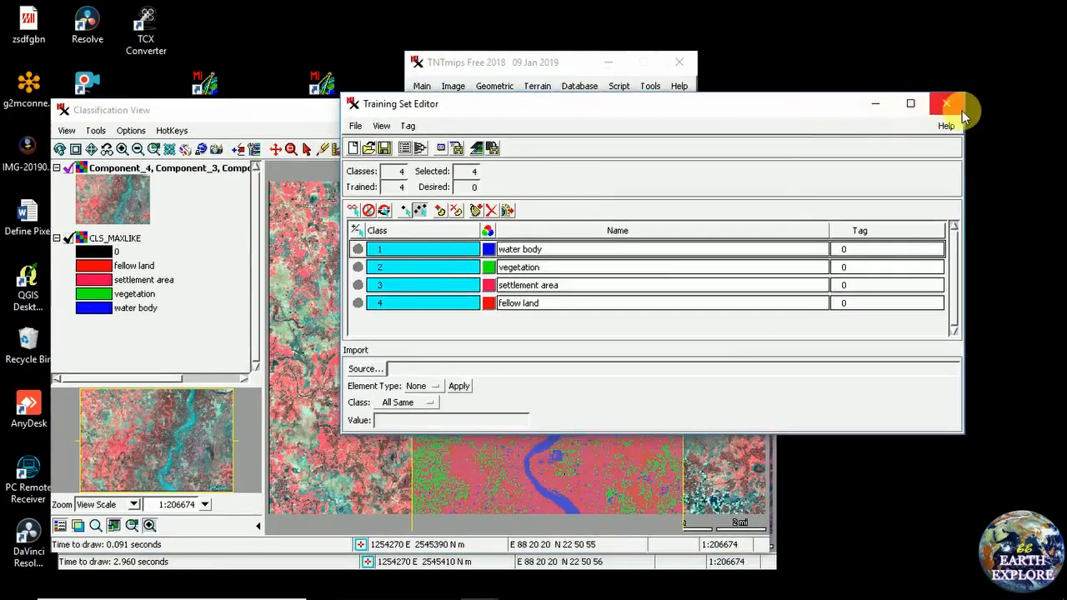
left_click_drag(577, 106, 494, 102)
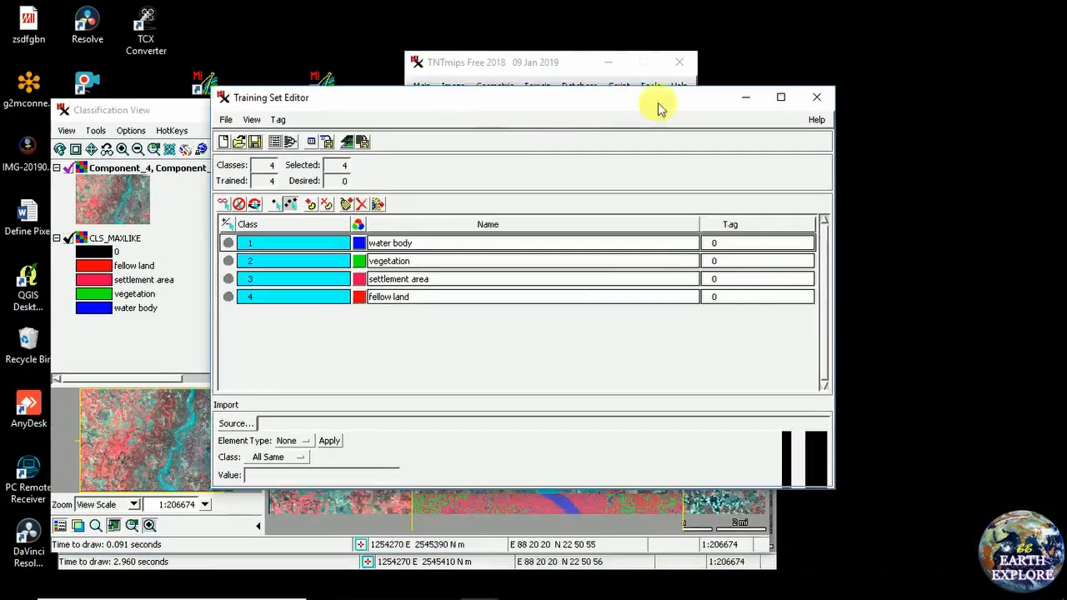
Close the Training Set Editor, move the Classification View aside and refresh the desktop twice
left_click(819, 100)
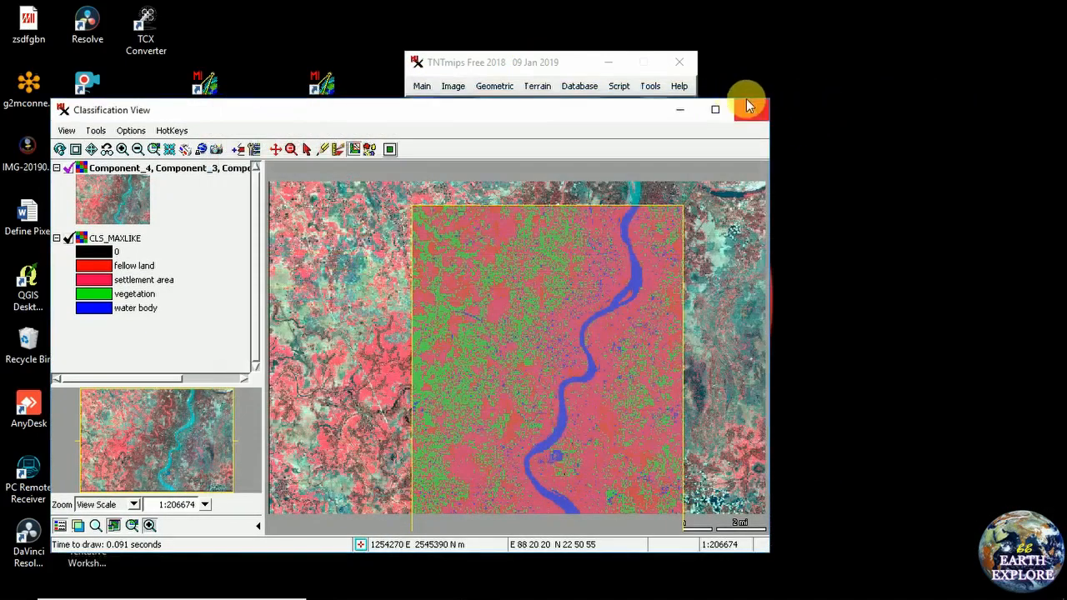
left_click_drag(437, 117, 492, 89)
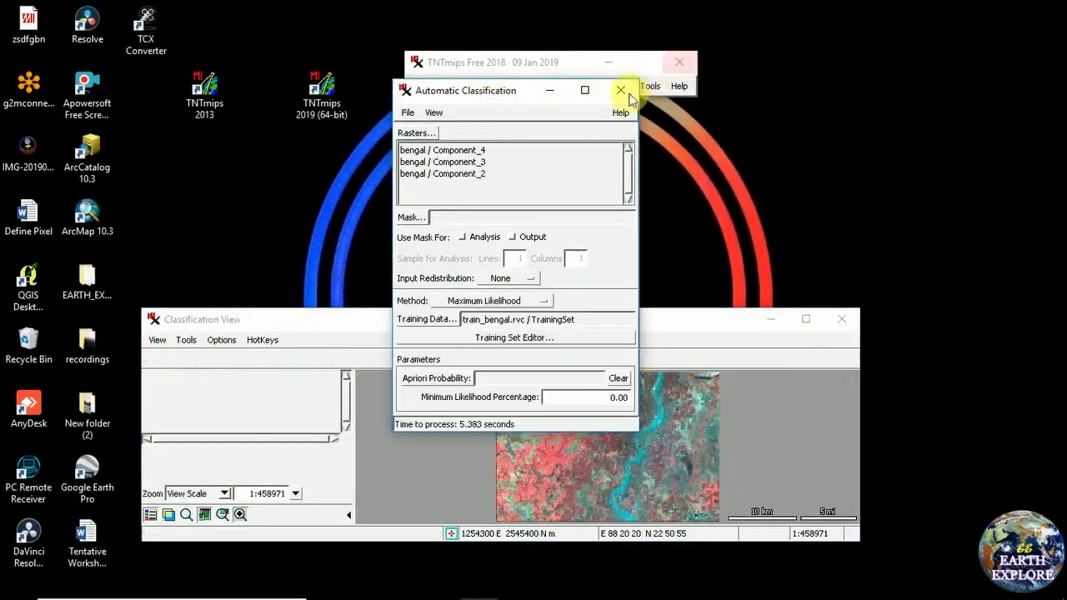
right_click(804, 86)
left_click(844, 132)
right_click(799, 62)
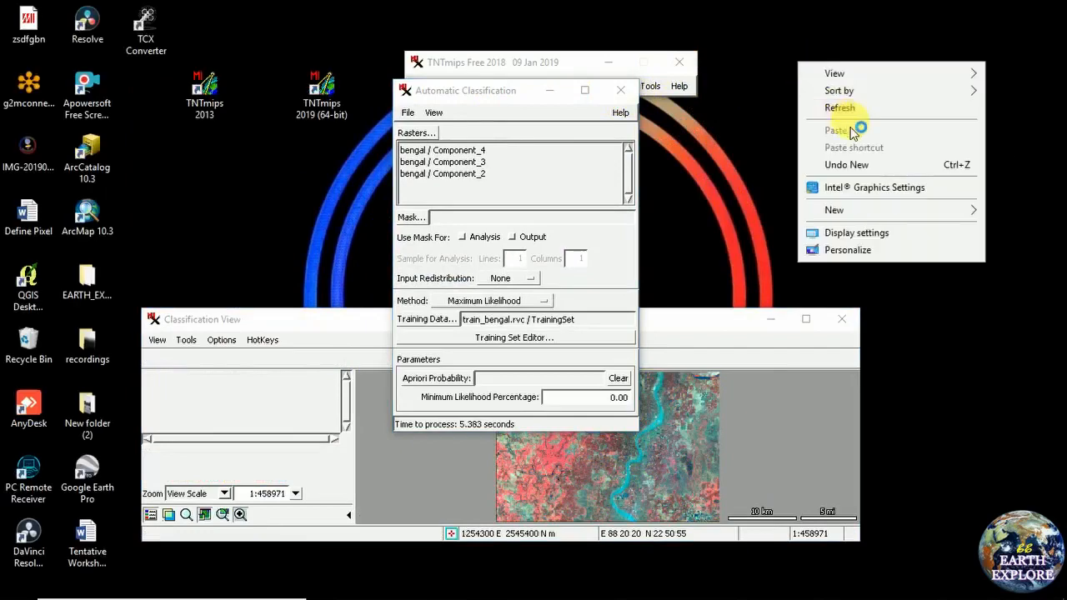
left_click(849, 107)
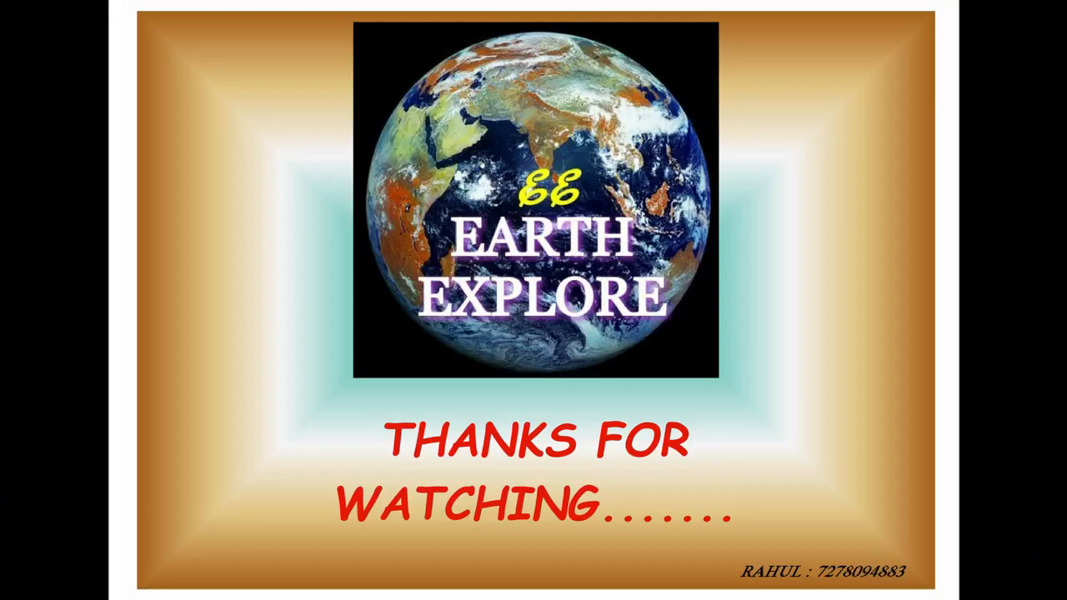